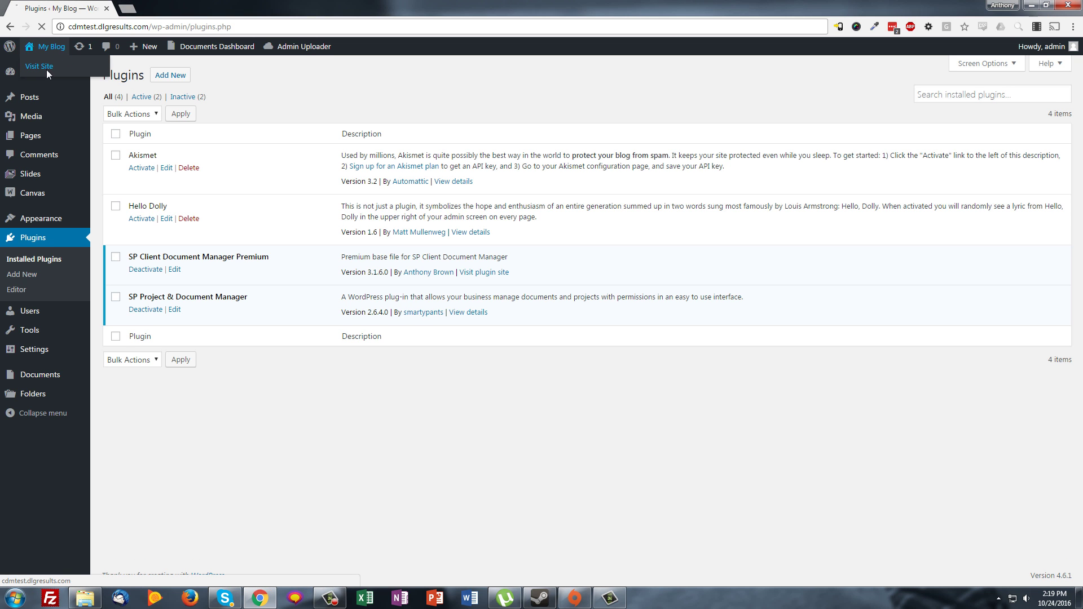
# Go from the admin Plugins page to the My Blog public front page
pyautogui.click(47, 70)
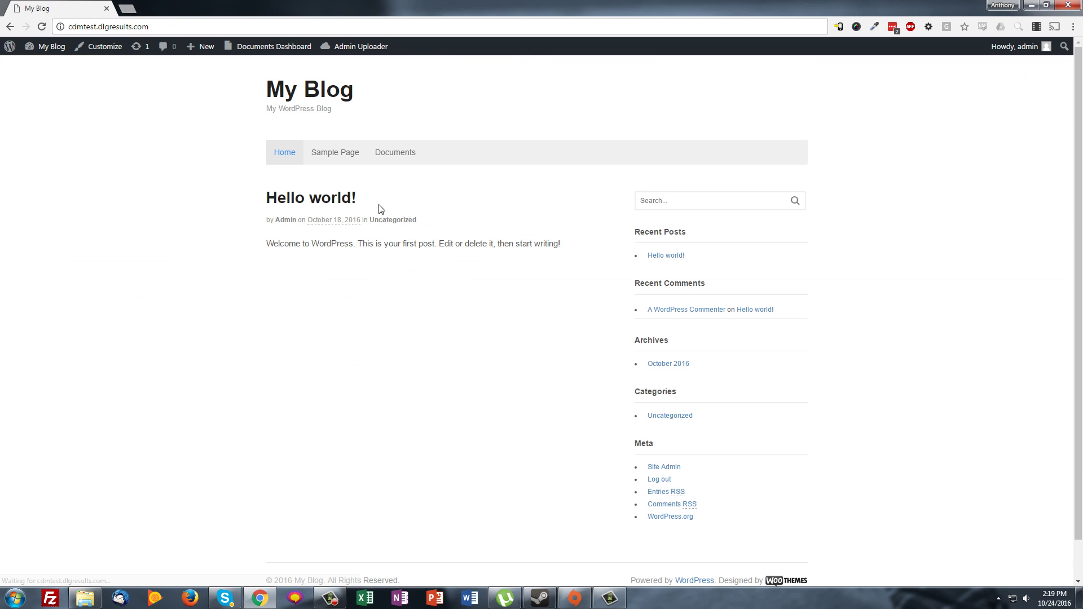
# On the Documents page, queue all five test-folder files for upload, keeping original file names
pyautogui.click(408, 158)
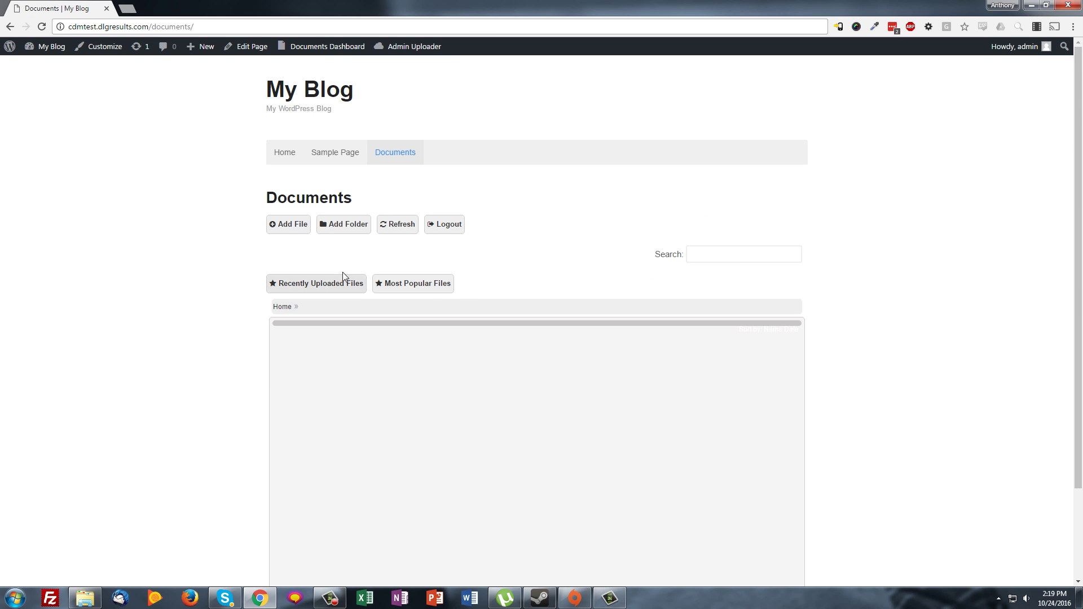
pyautogui.scroll(-2, 267, 224)
pyautogui.scroll(2, 268, 224)
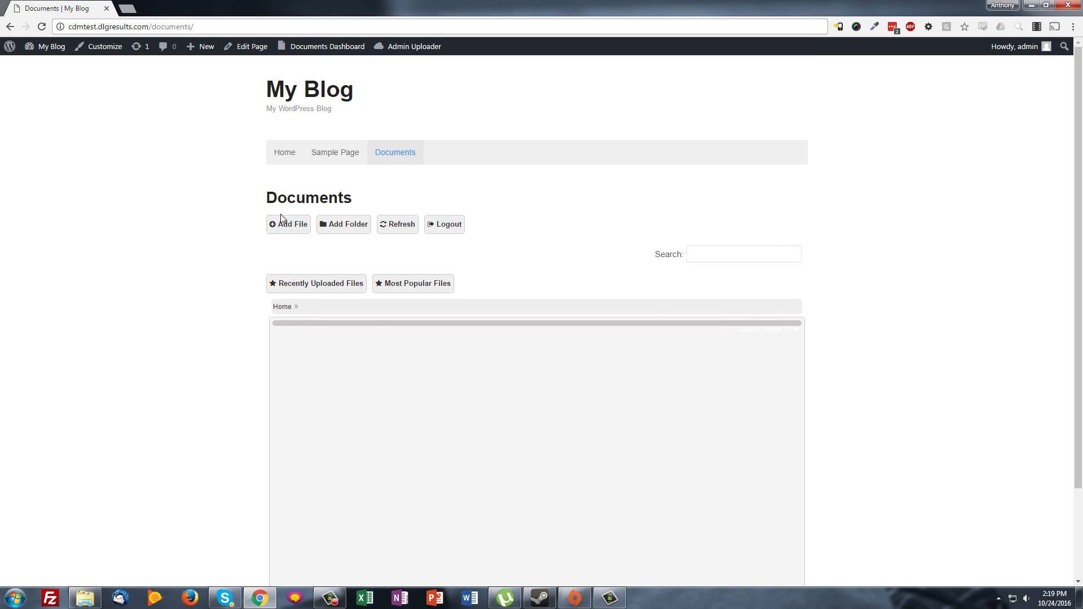
pyautogui.click(290, 224)
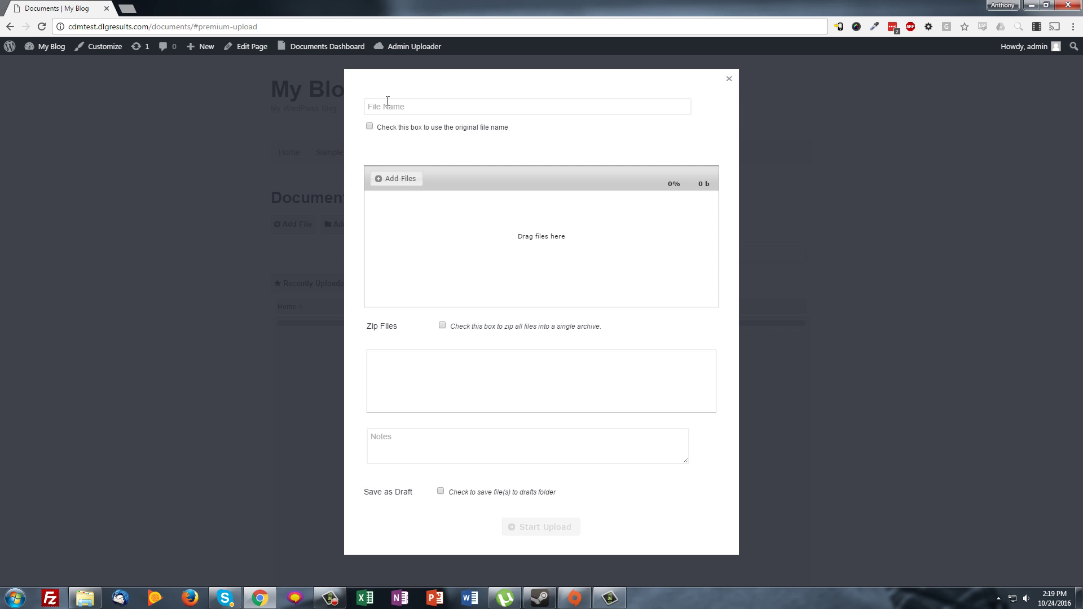
pyautogui.click(370, 127)
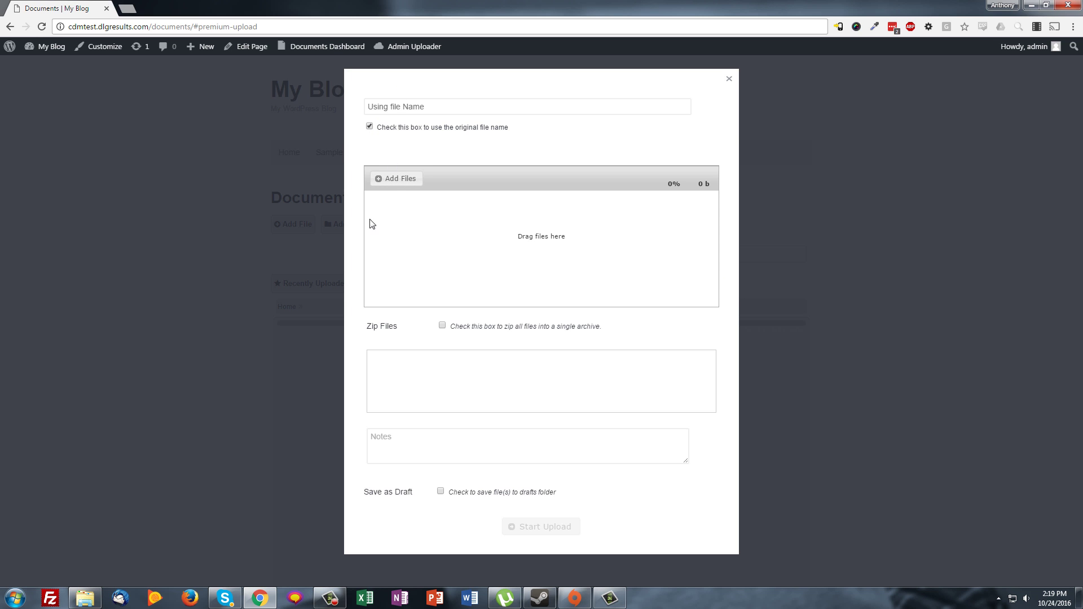
pyautogui.click(398, 181)
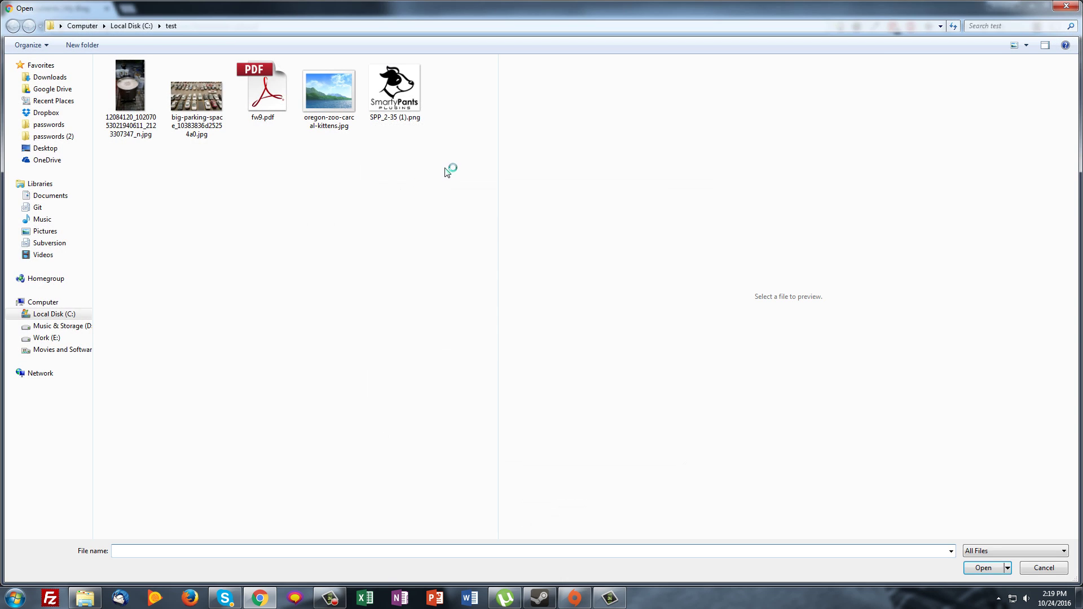
pyautogui.moveTo(445, 170); pyautogui.dragTo(113, 78)
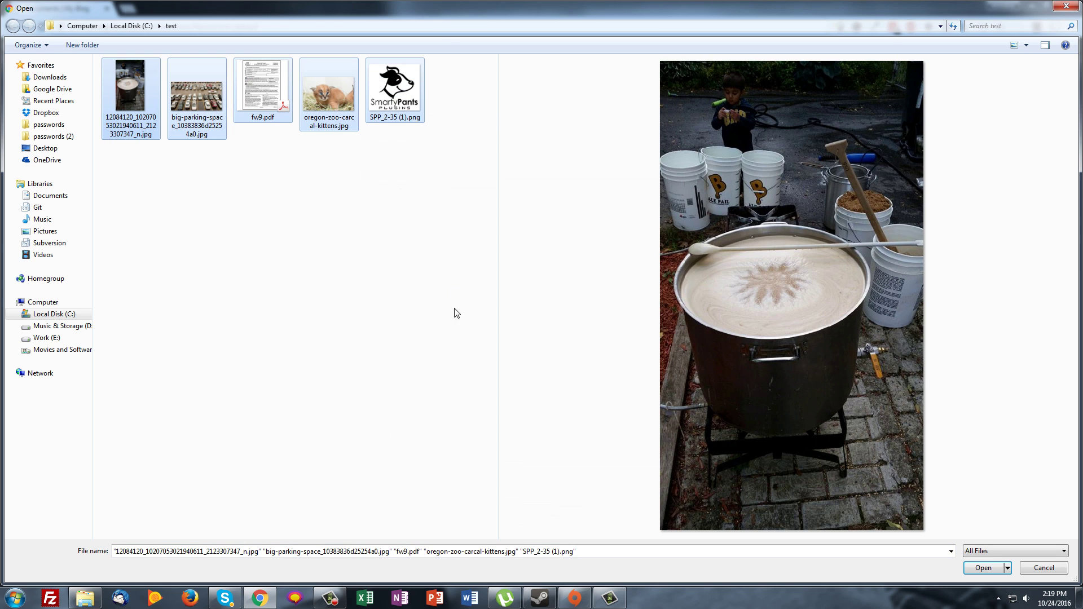
pyautogui.click(988, 568)
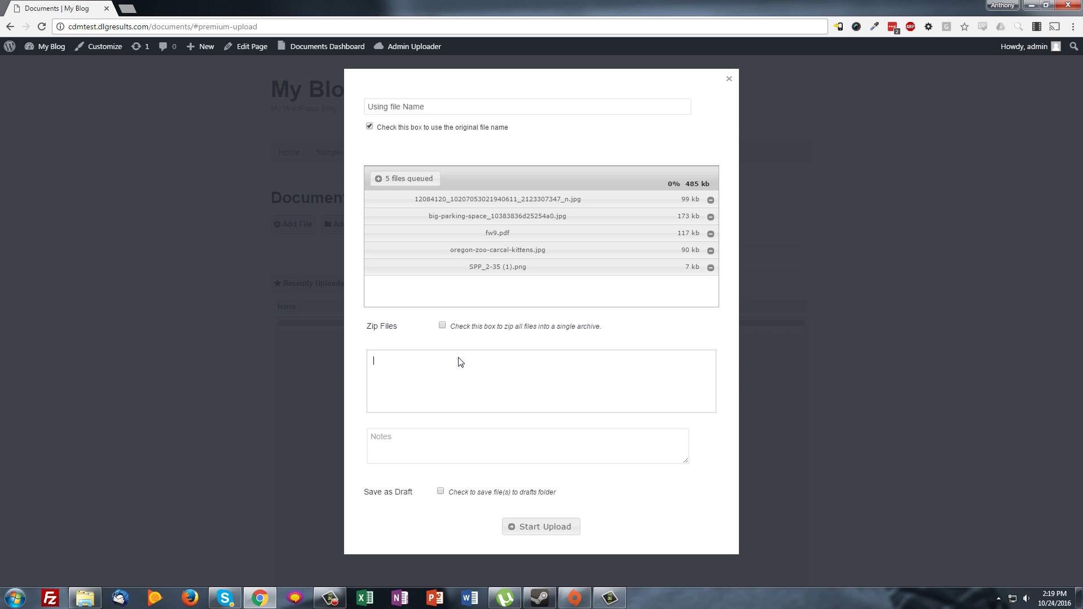
# Tag the queued files 'files' and 'work stuff', add the note 'my notes', and upload
pyautogui.press('Return')
pyautogui.write('work stuff')
pyautogui.press('Return')
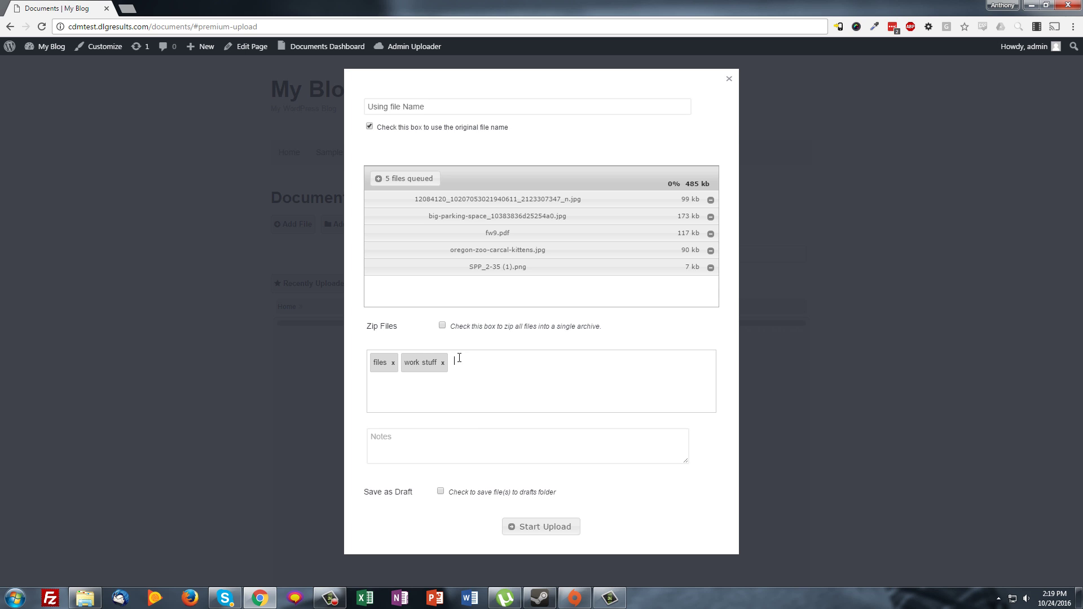
pyautogui.click(466, 447)
pyautogui.click(547, 526)
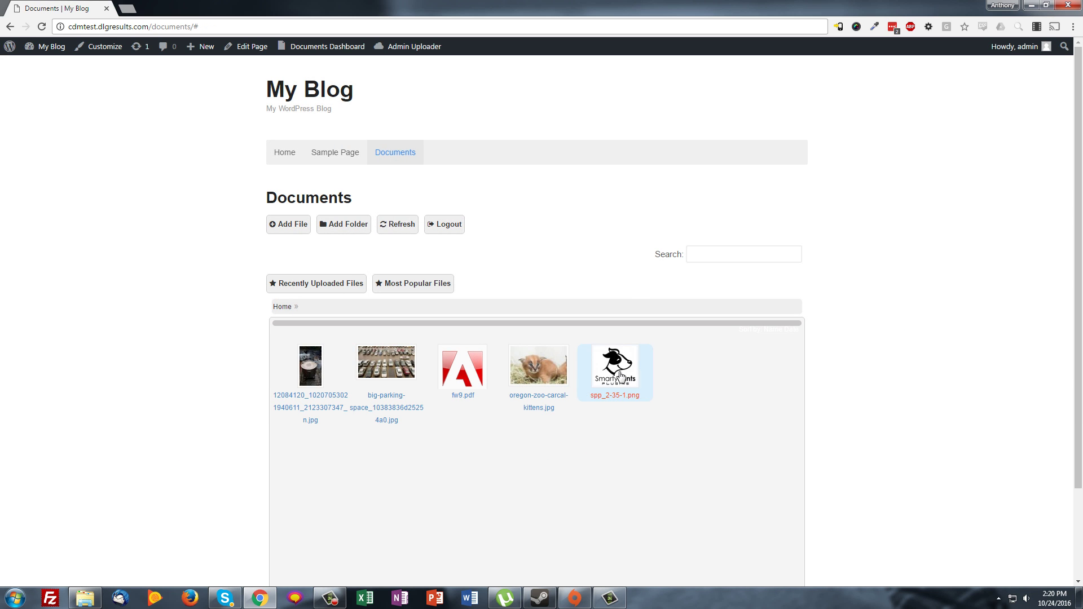
# Let the five files finish uploading, then open the Documents Dashboard Settings
pyautogui.scroll(-2, 347, 426)
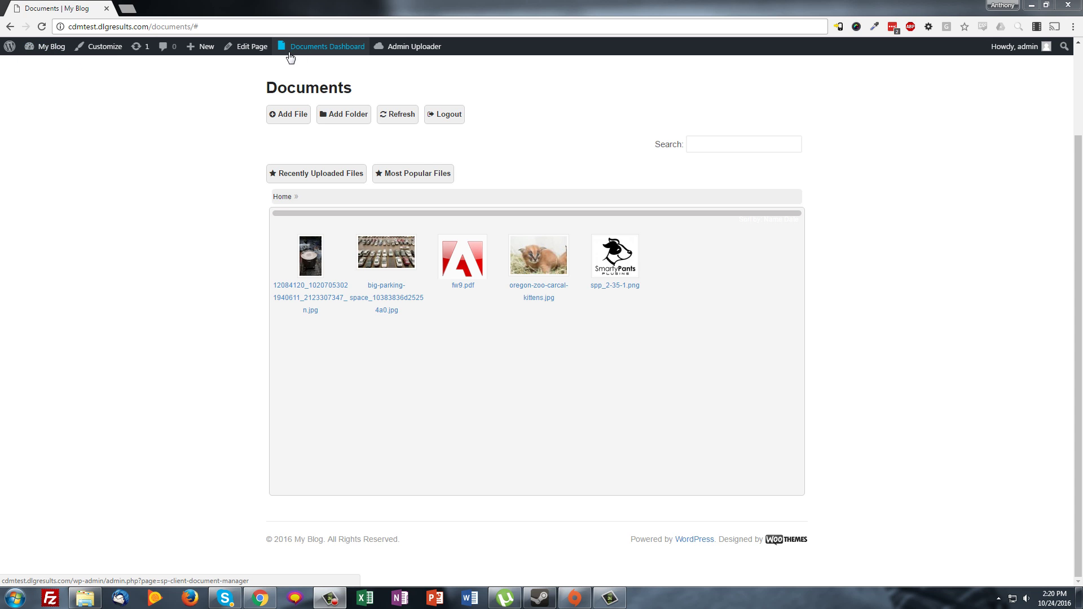
pyautogui.moveTo(326, 51)
pyautogui.click(305, 69)
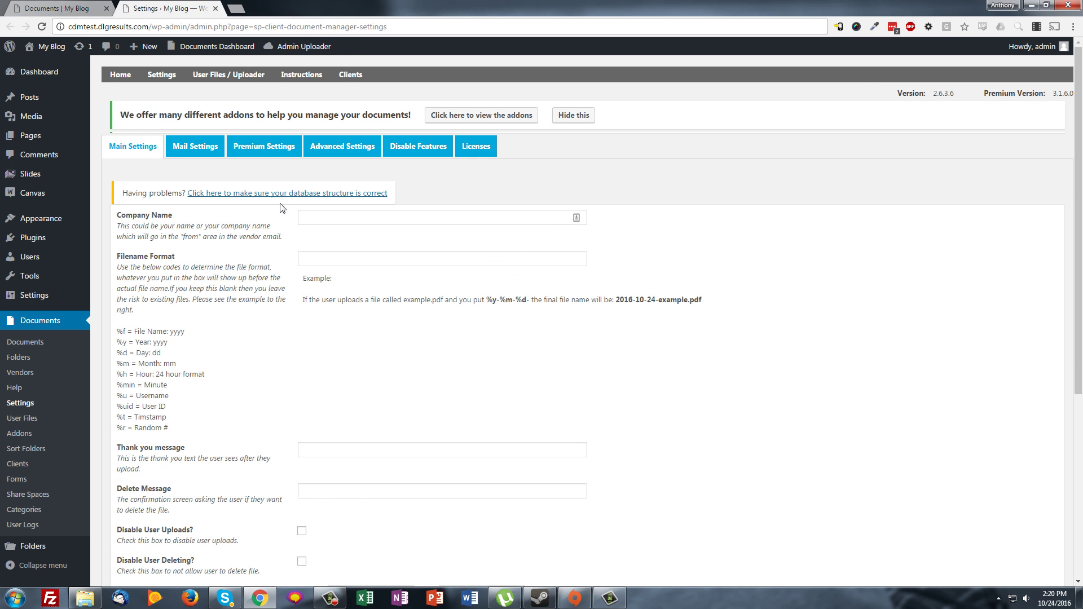
# Disable Thumbnail Mode under Premium Settings, save the options, and return to the Documents page
pyautogui.click(285, 153)
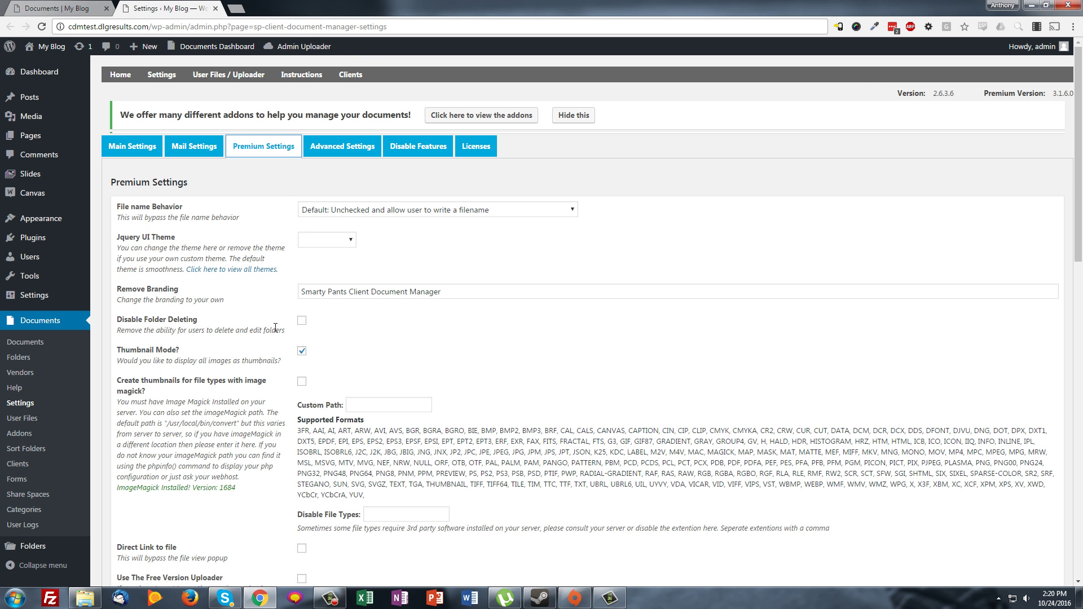
pyautogui.click(302, 351)
pyautogui.scroll(-14, 218, 370)
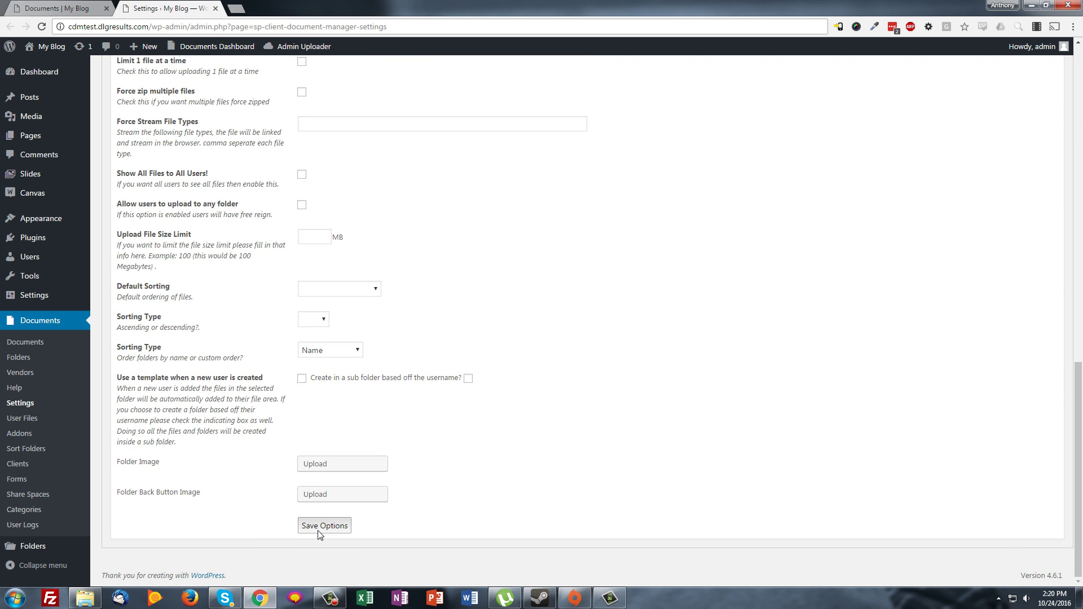
pyautogui.click(319, 527)
pyautogui.click(61, 7)
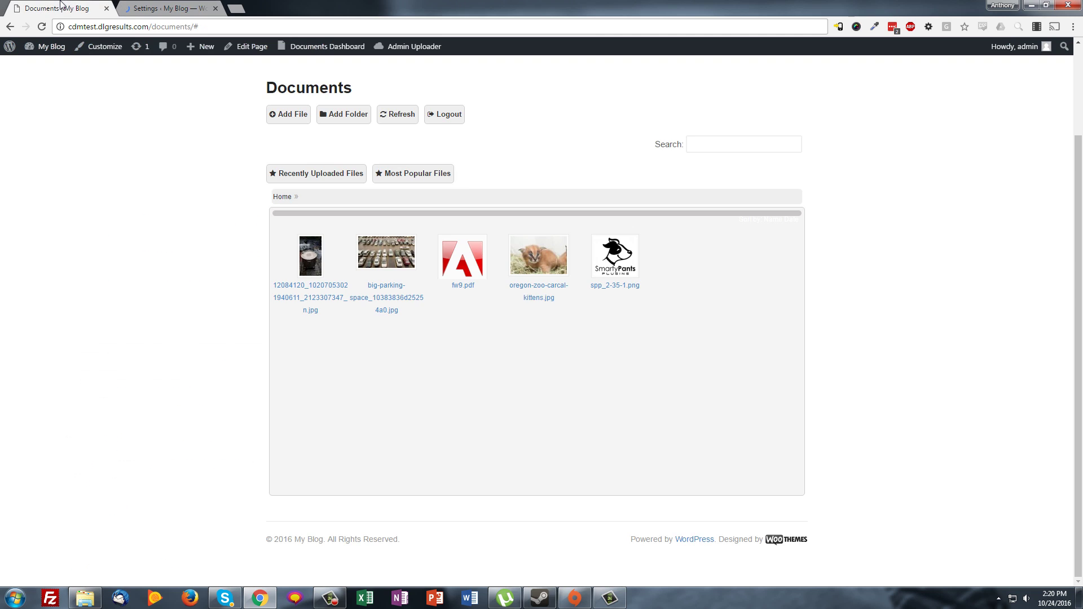
# Reload the Documents list view, test the mobile Menu in a narrowed window, then maximize again
pyautogui.click(41, 27)
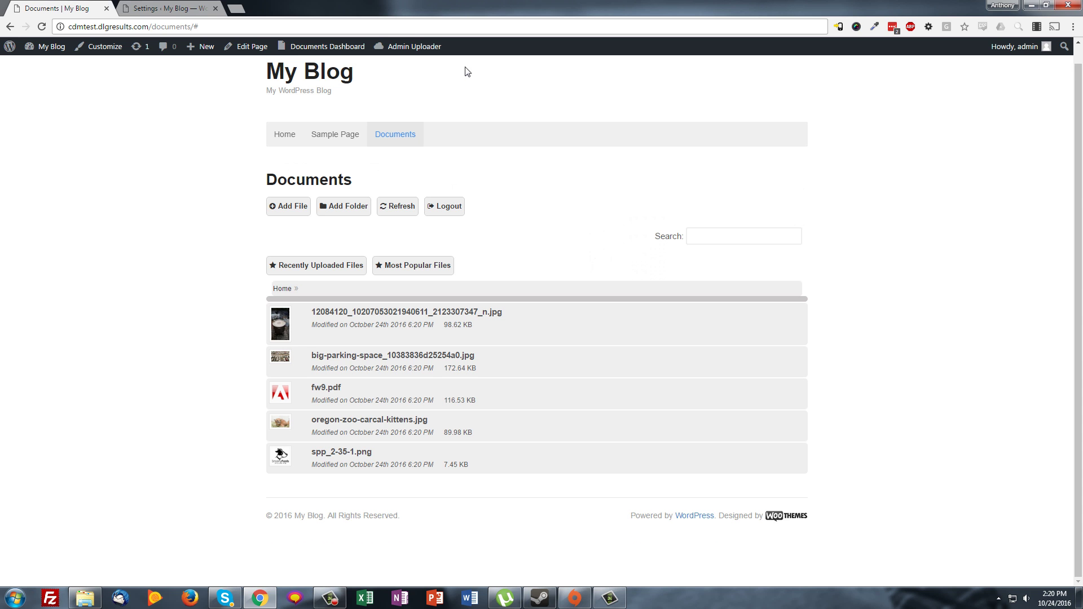
pyautogui.doubleClick(488, 5)
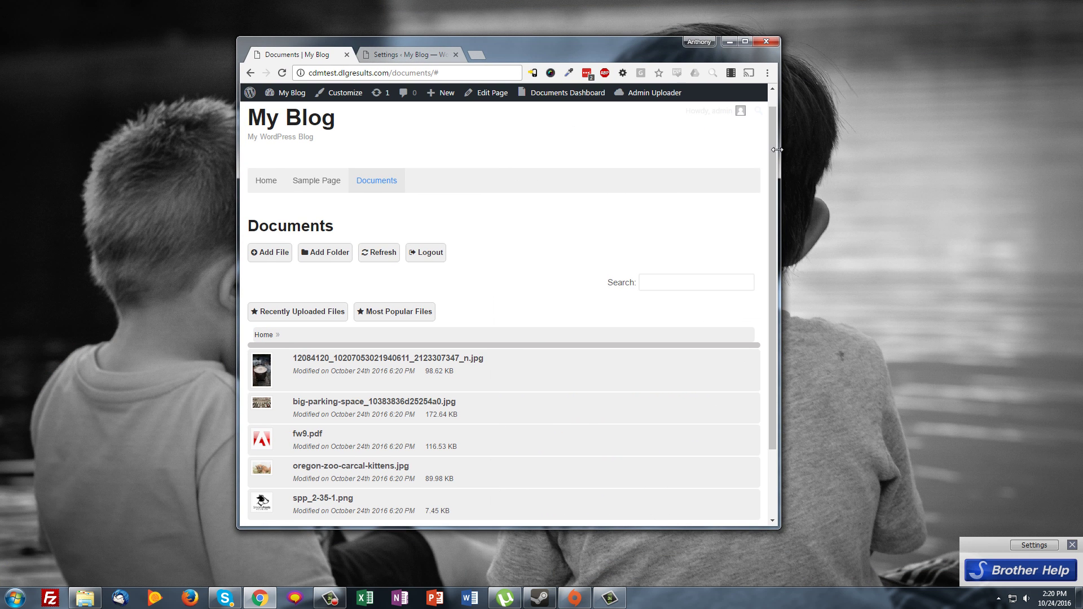
pyautogui.moveTo(779, 149); pyautogui.dragTo(519, 141)
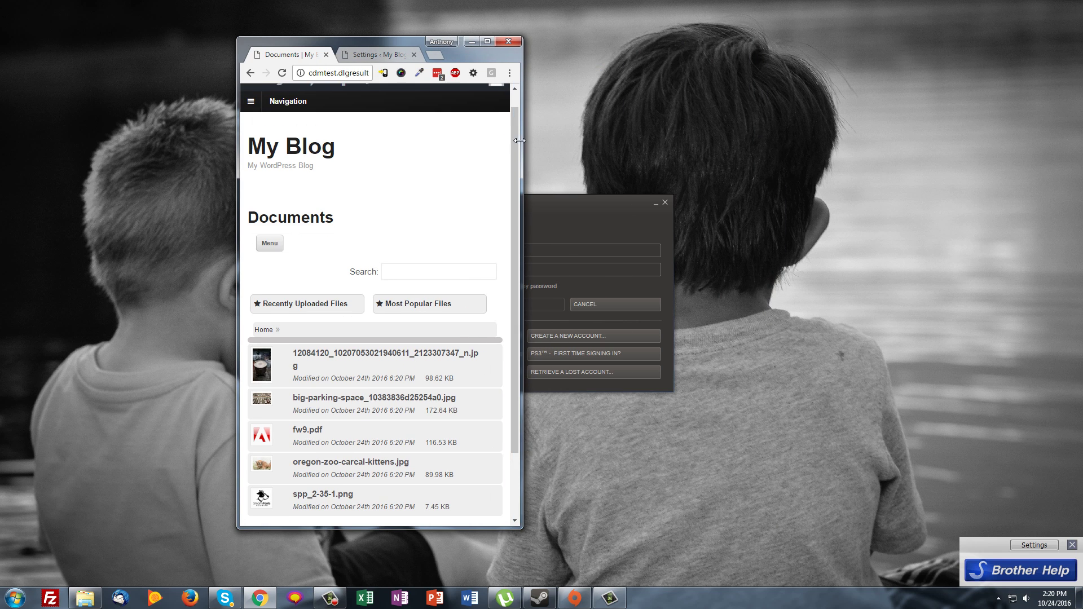
pyautogui.click(270, 243)
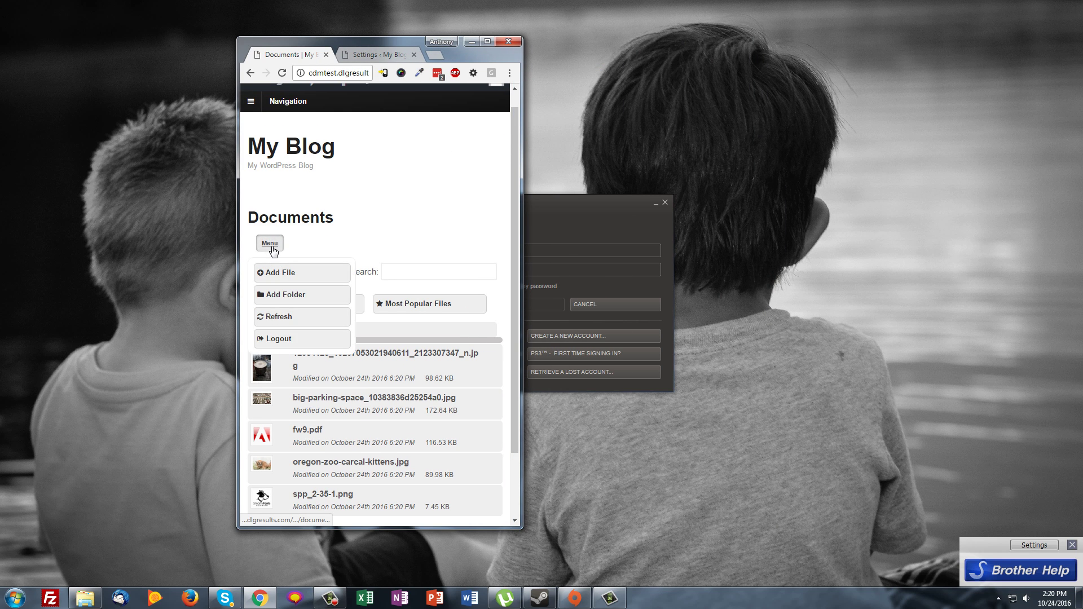
pyautogui.click(269, 243)
pyautogui.click(269, 243)
pyautogui.click(478, 248)
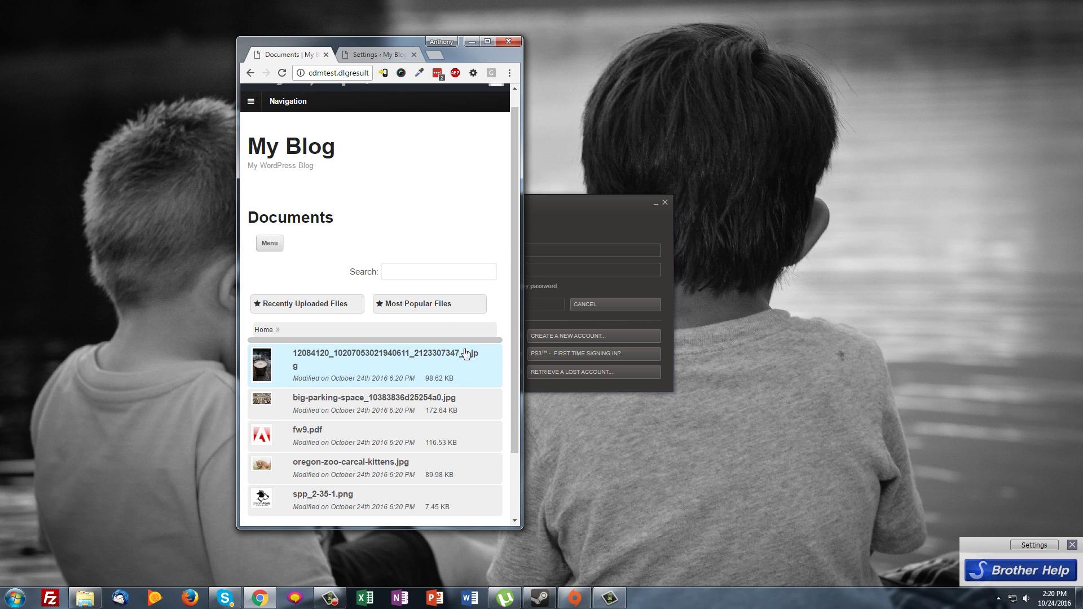
pyautogui.scroll(-3, 361, 429)
pyautogui.scroll(3, 361, 417)
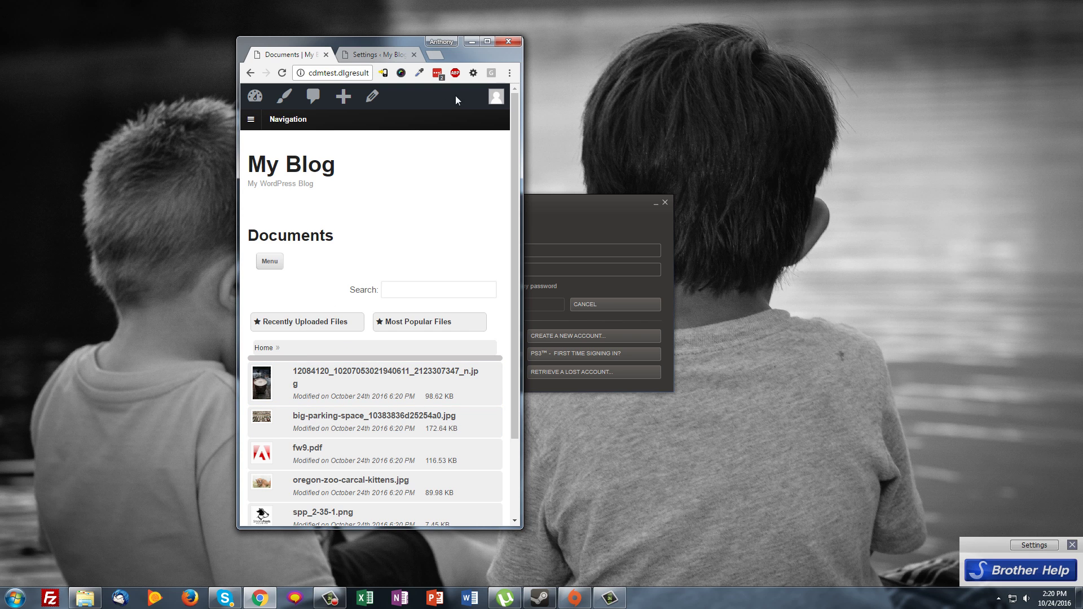
pyautogui.click(487, 42)
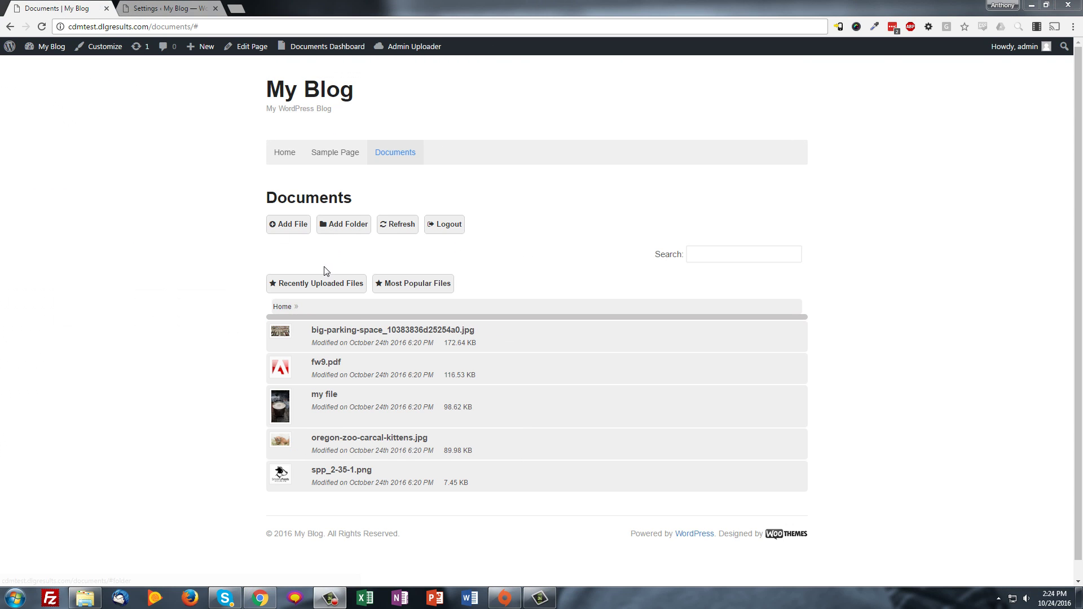
# Create a new folder named 'folder' and open it
pyautogui.click(323, 219)
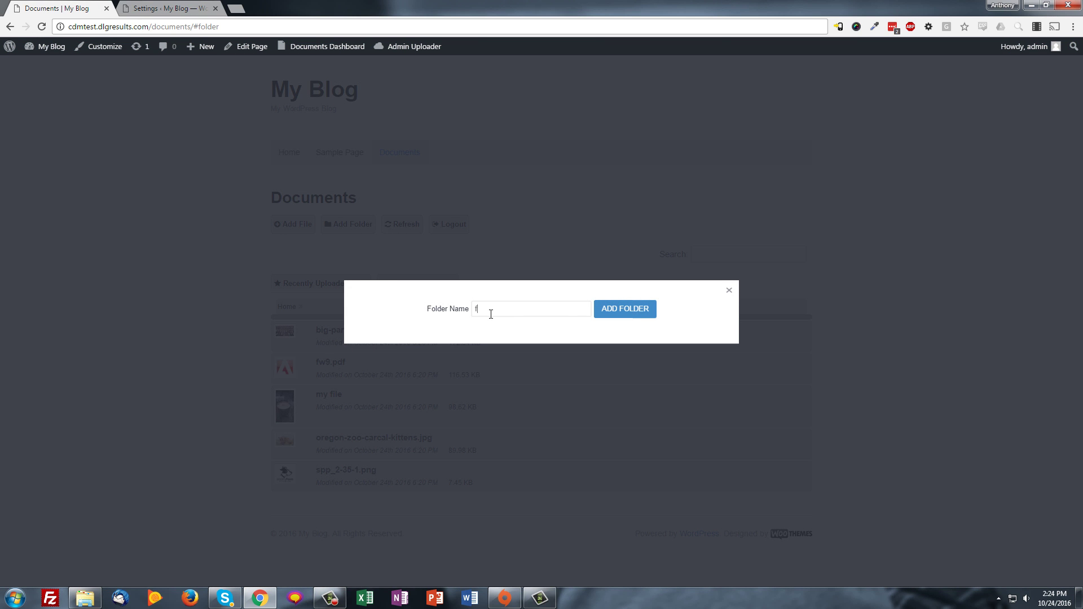
pyautogui.click(623, 317)
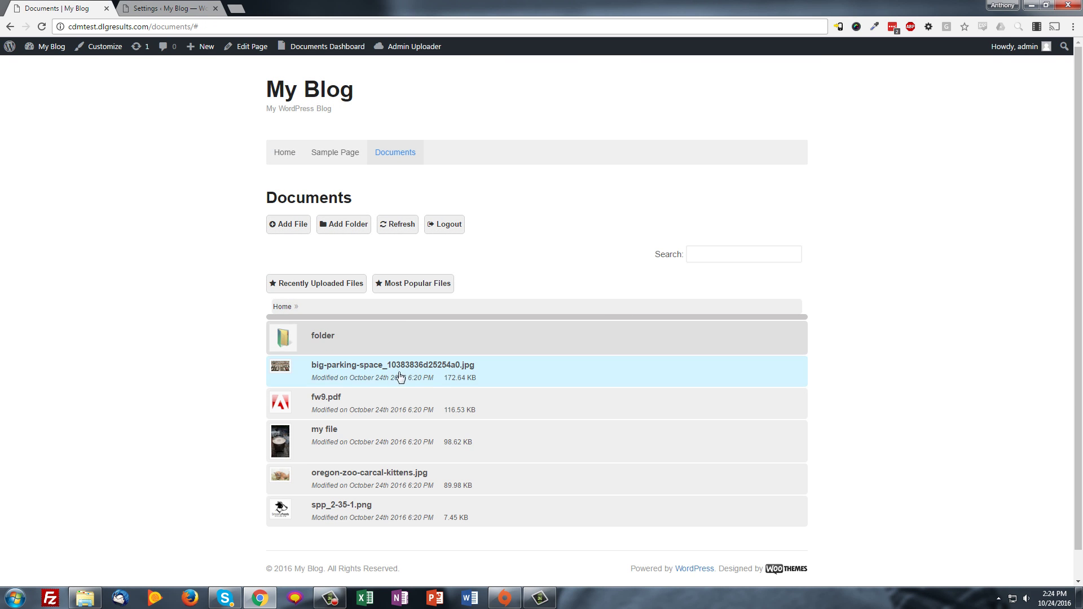
pyautogui.click(324, 337)
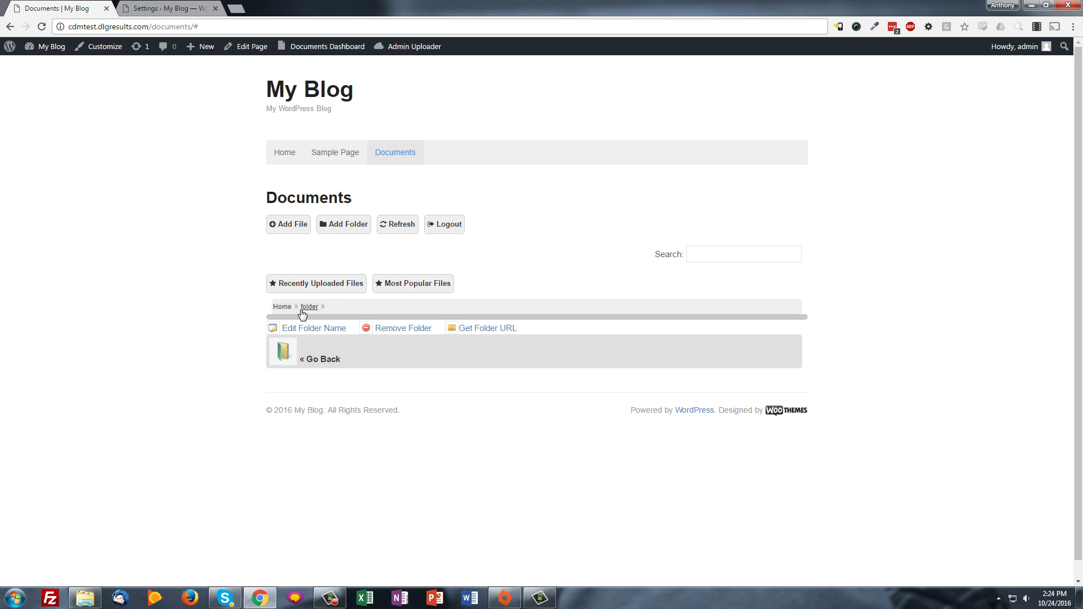
pyautogui.click(277, 308)
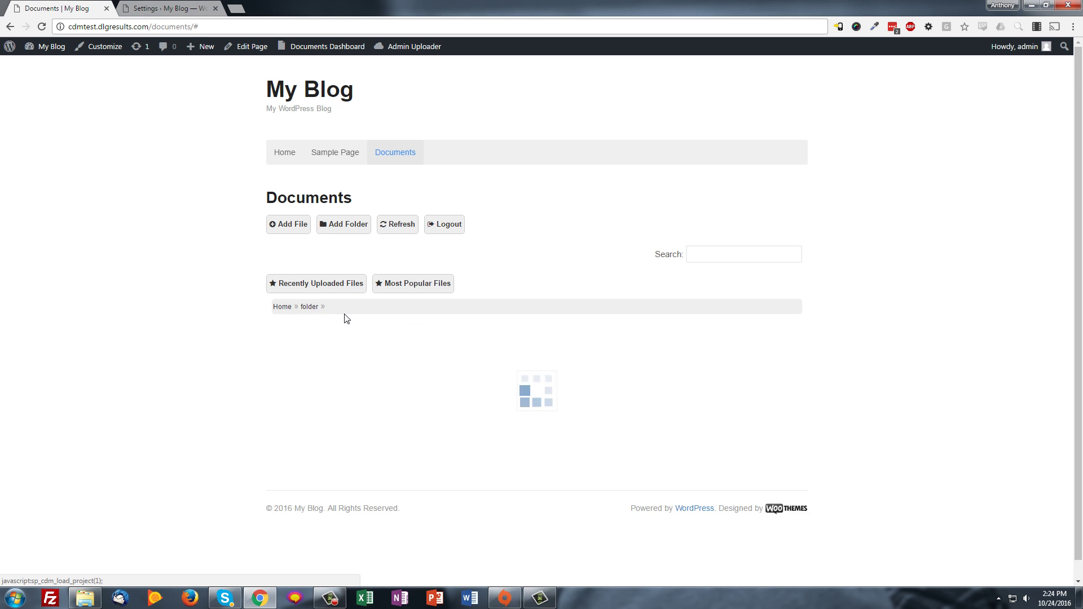
pyautogui.click(322, 337)
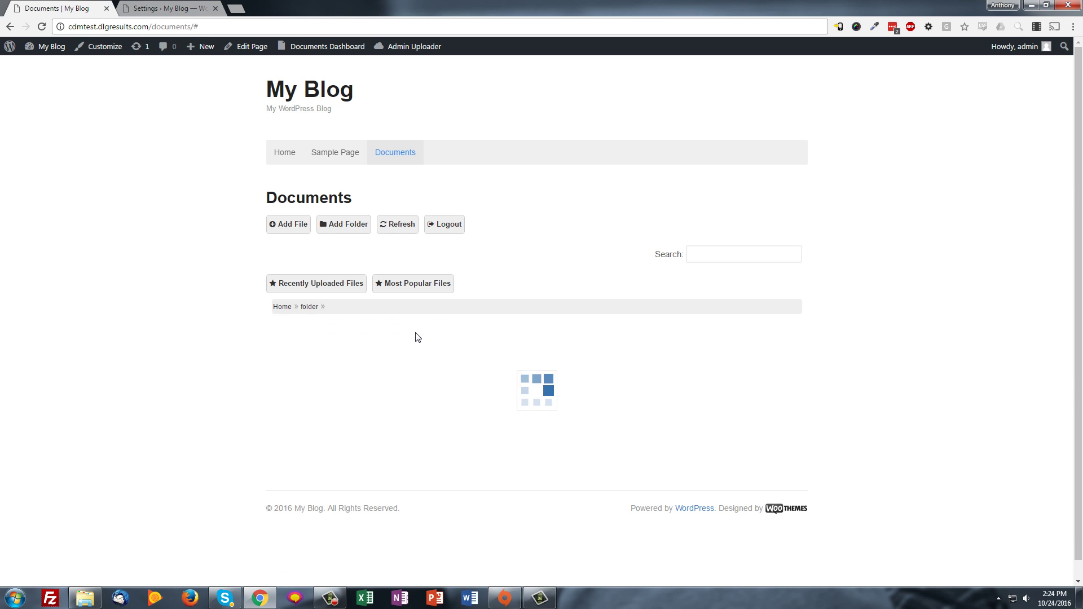
# Upload oregon-zoo-carcal-kittens.jpg into 'folder' keeping its original file name, then return Home
pyautogui.click(294, 226)
pyautogui.click(403, 185)
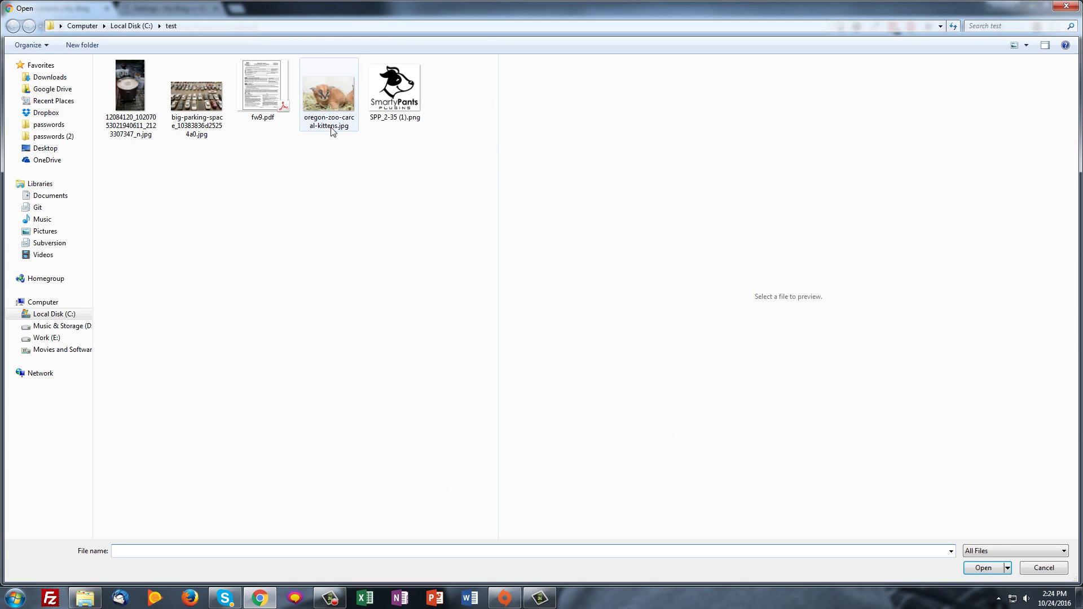
pyautogui.doubleClick(331, 125)
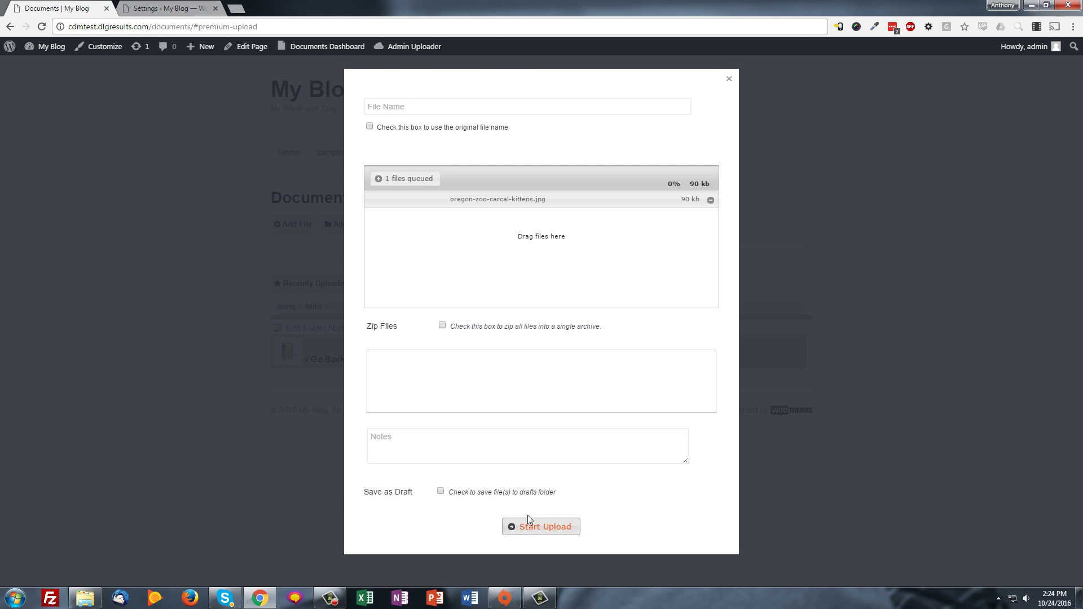
pyautogui.click(370, 127)
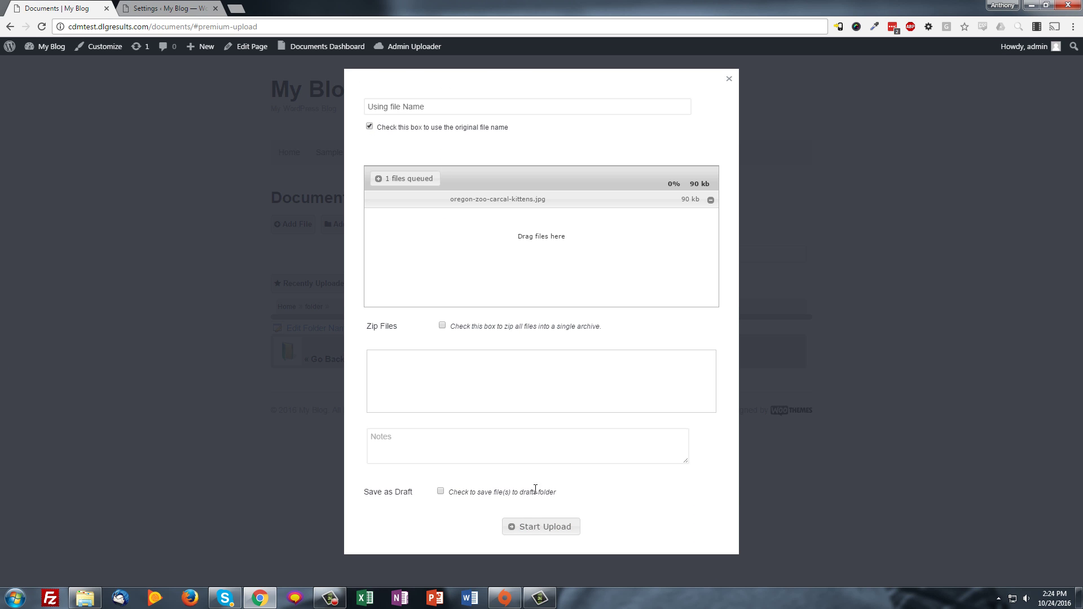
pyautogui.click(530, 525)
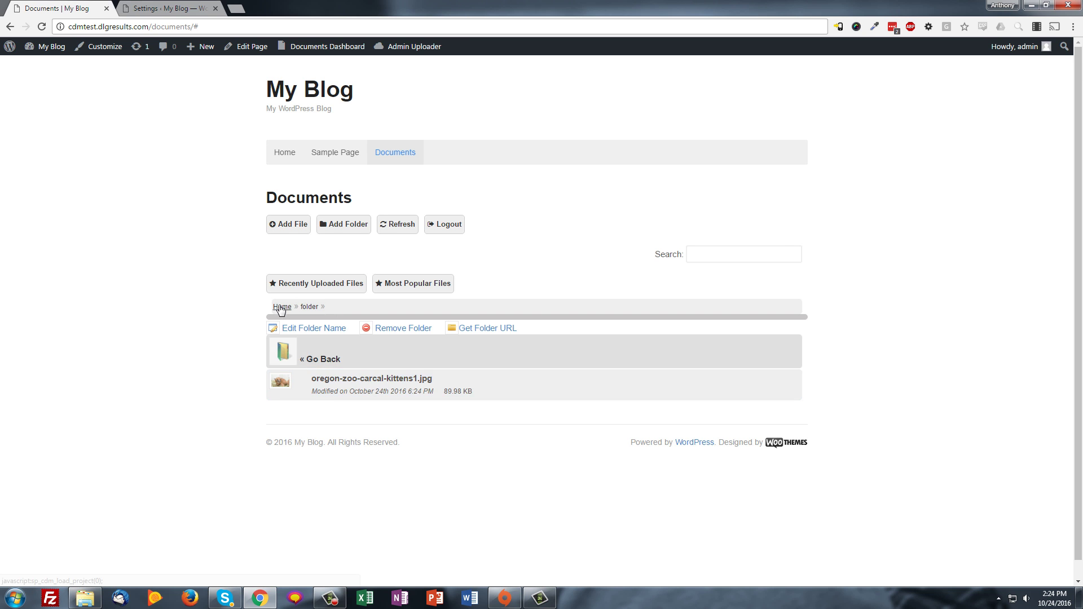
pyautogui.click(282, 307)
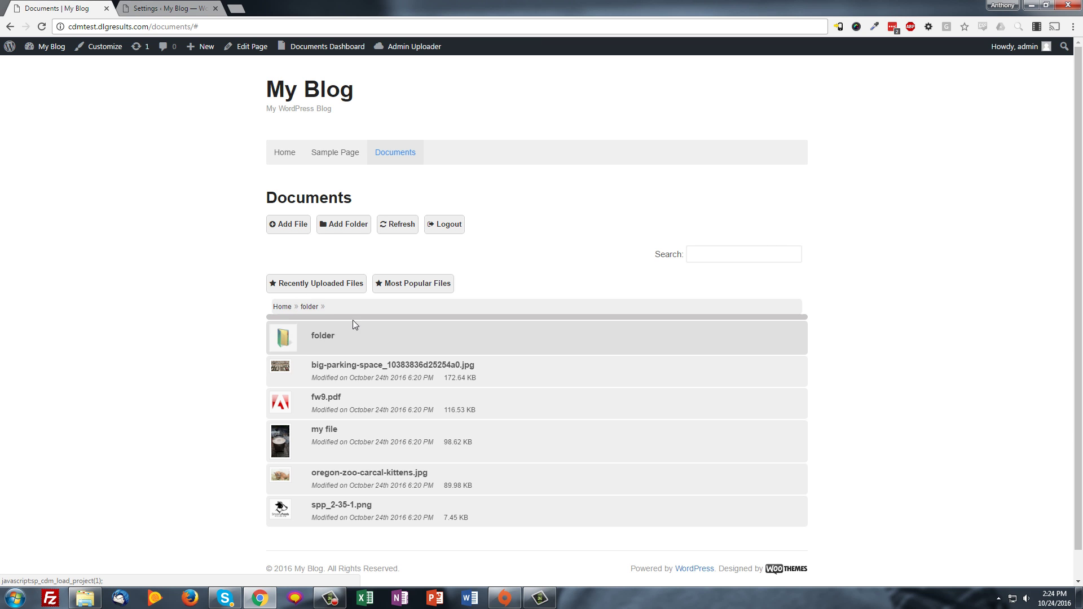
# Set fw9.pdf's Project to '- folder', save it, and open 'folder' to confirm
pyautogui.click(329, 402)
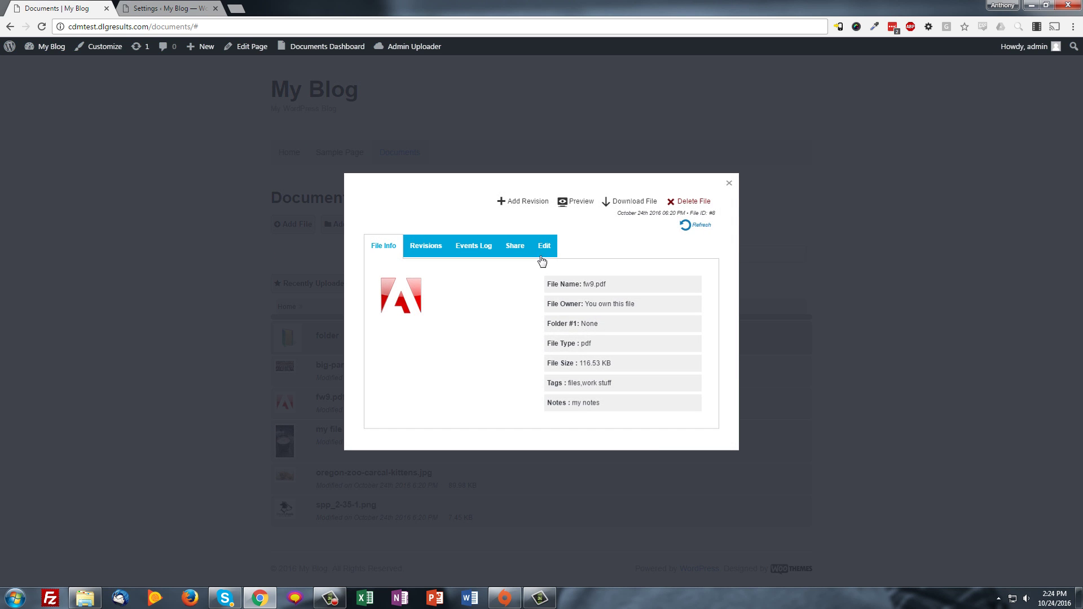
pyautogui.click(540, 255)
pyautogui.click(401, 273)
pyautogui.click(387, 290)
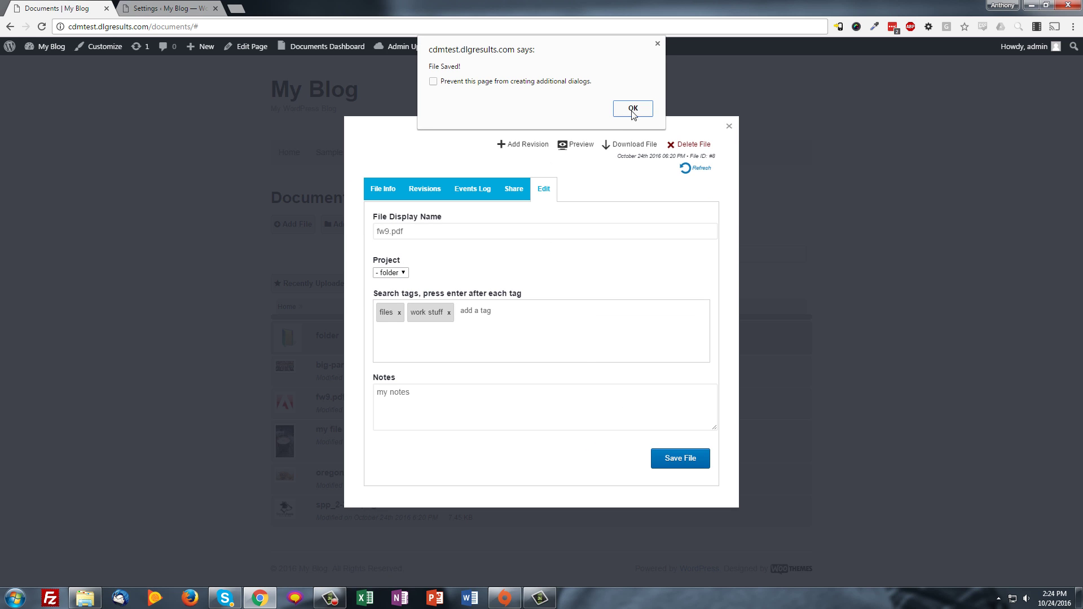
pyautogui.click(633, 109)
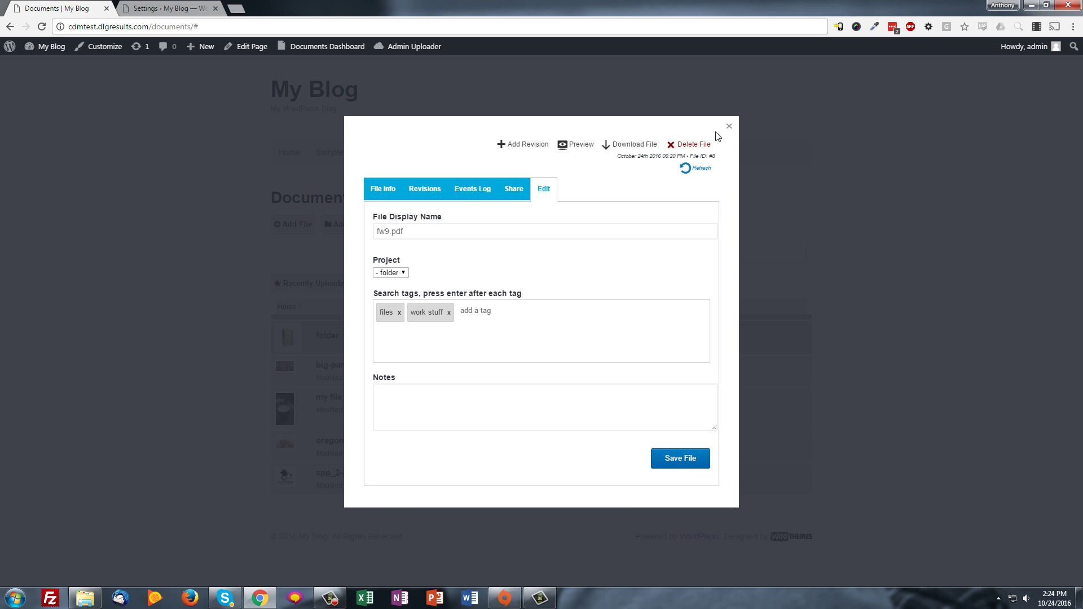
pyautogui.click(728, 125)
pyautogui.click(319, 338)
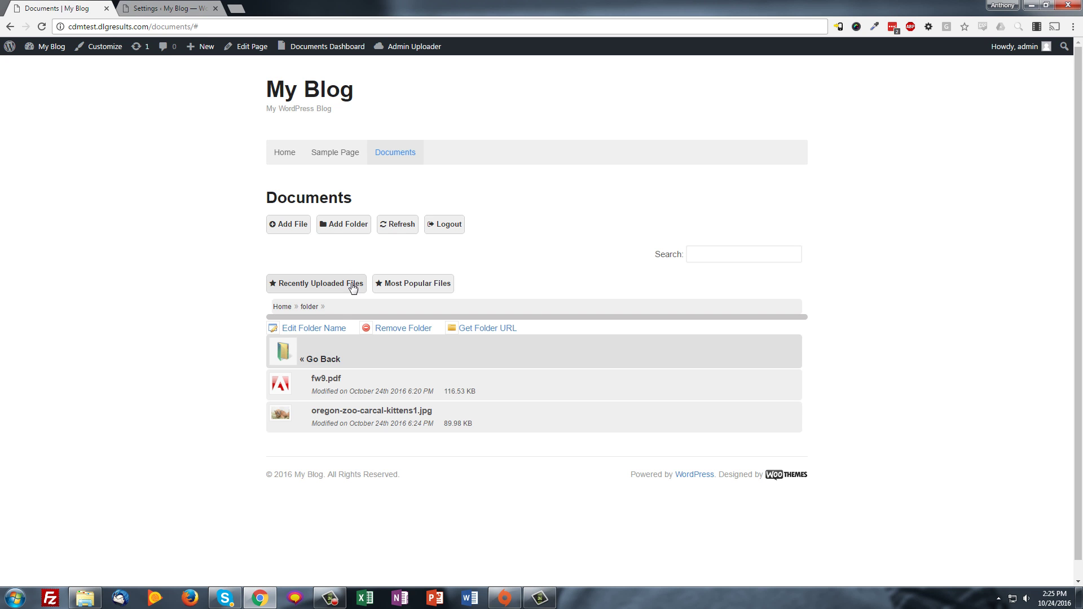
# Create a subfolder named 'new folder' inside 'folder' and open it
pyautogui.click(337, 230)
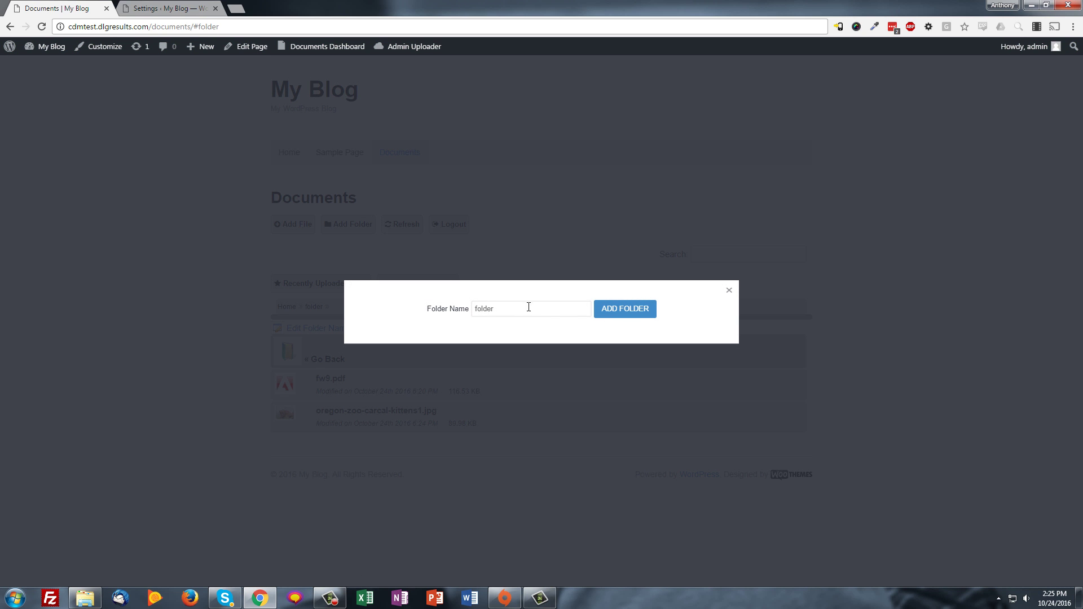
pyautogui.moveTo(529, 307); pyautogui.dragTo(337, 293)
pyautogui.write('new folder')
pyautogui.click(641, 314)
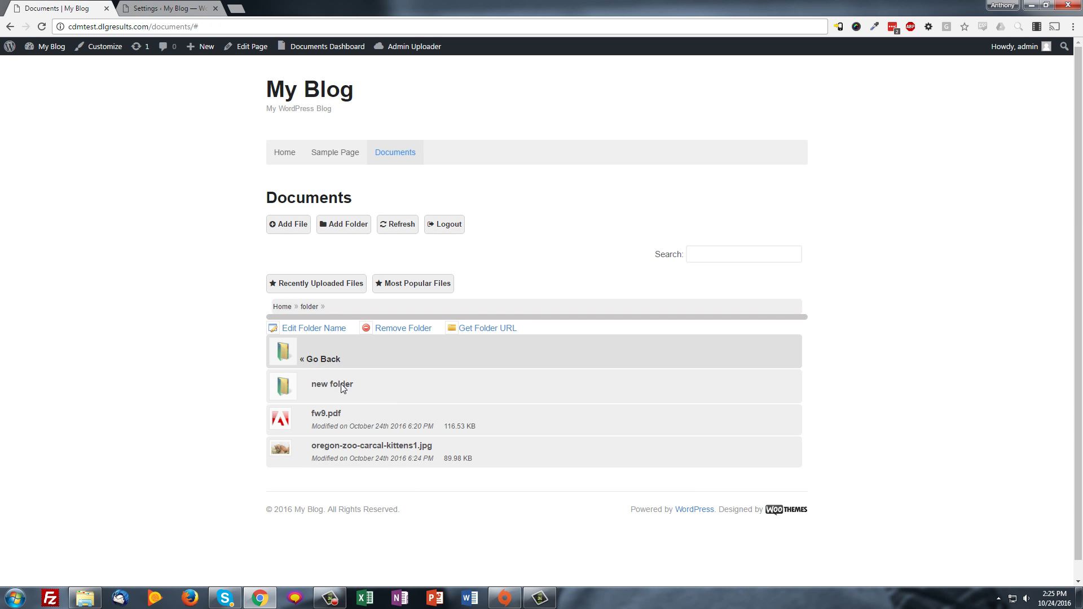
pyautogui.click(346, 385)
# Create a folder named 'sub' inside 'new folder', open it, then go back to 'folder'
pyautogui.click(343, 224)
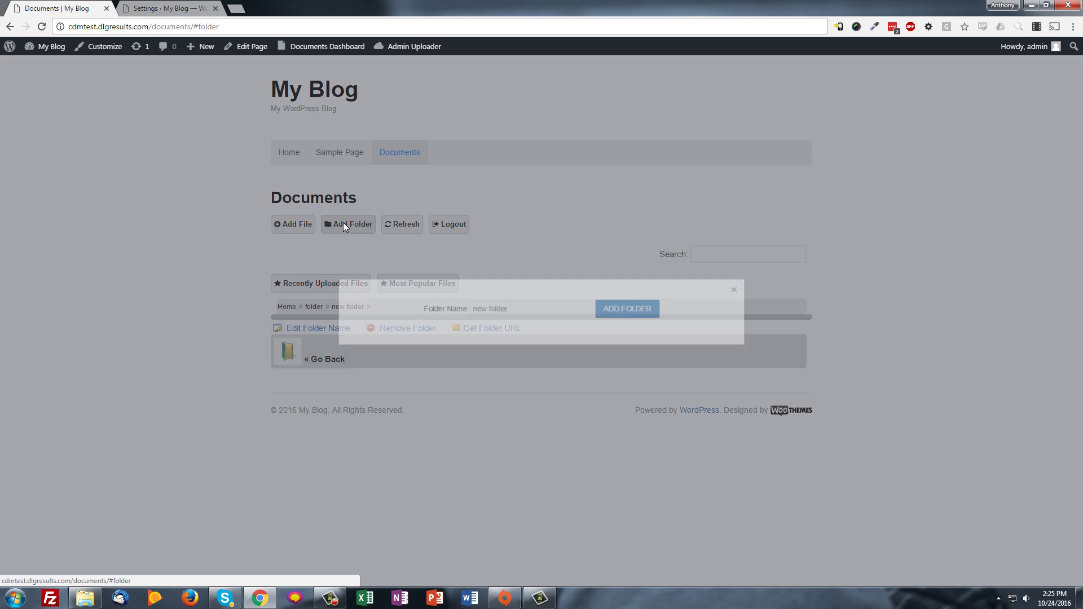
pyautogui.moveTo(513, 309); pyautogui.dragTo(405, 305)
pyautogui.write('sub')
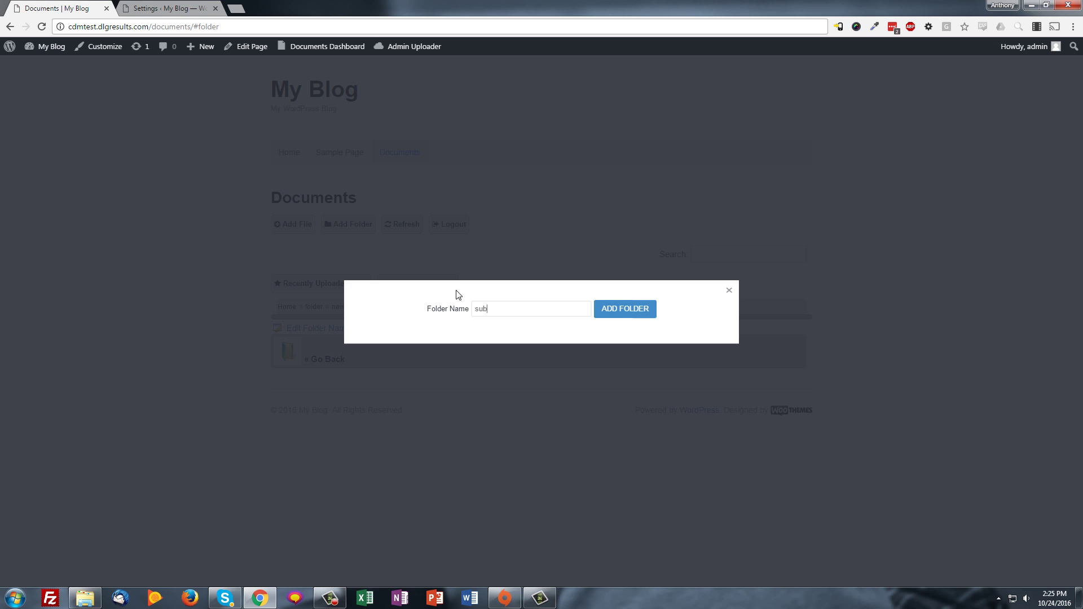
pyautogui.click(640, 310)
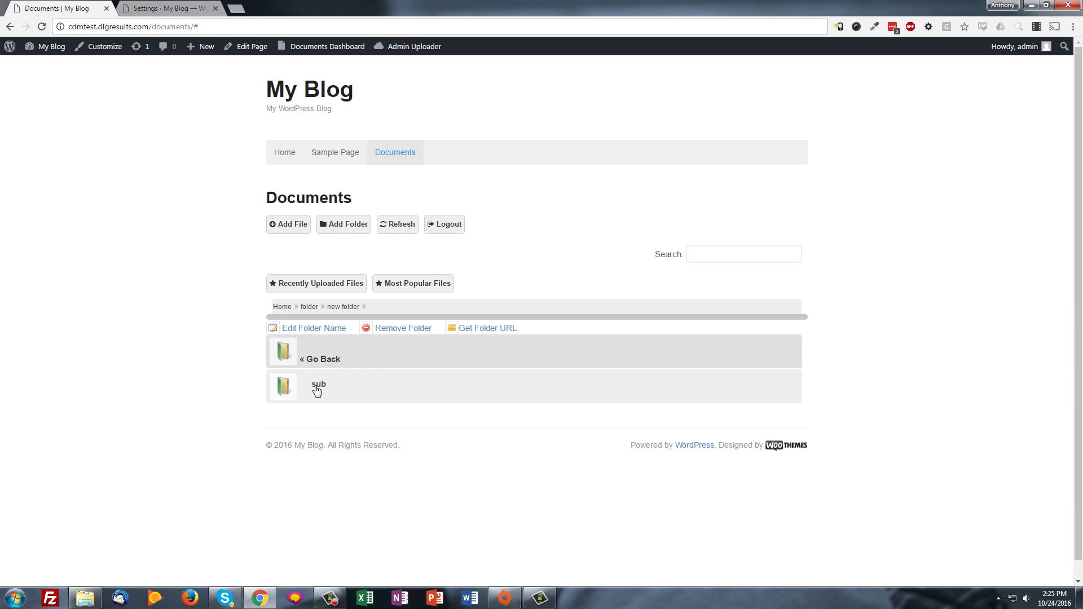
pyautogui.click(317, 388)
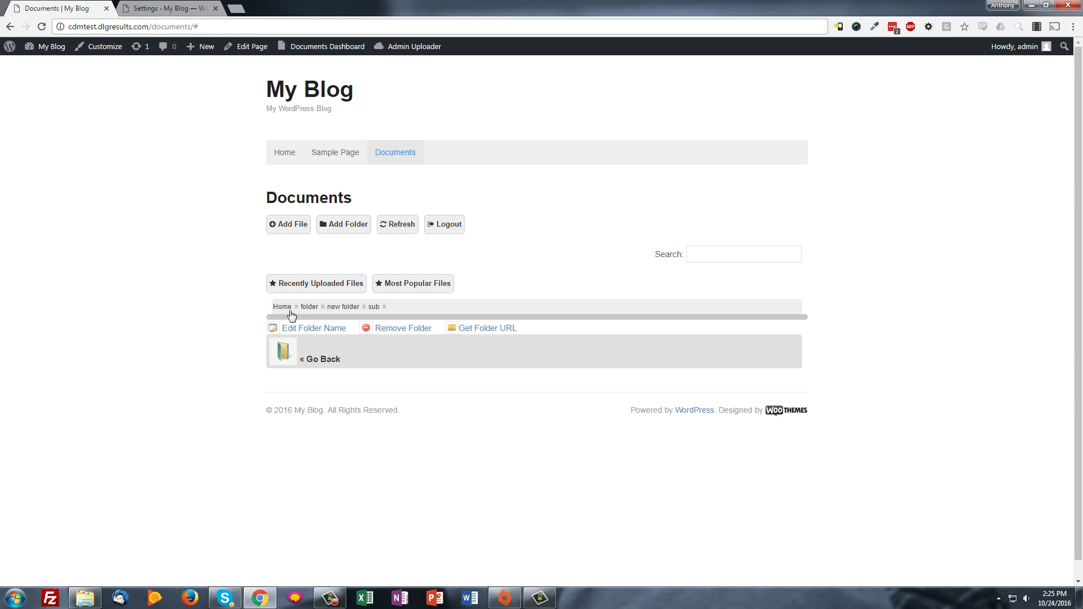
pyautogui.click(310, 306)
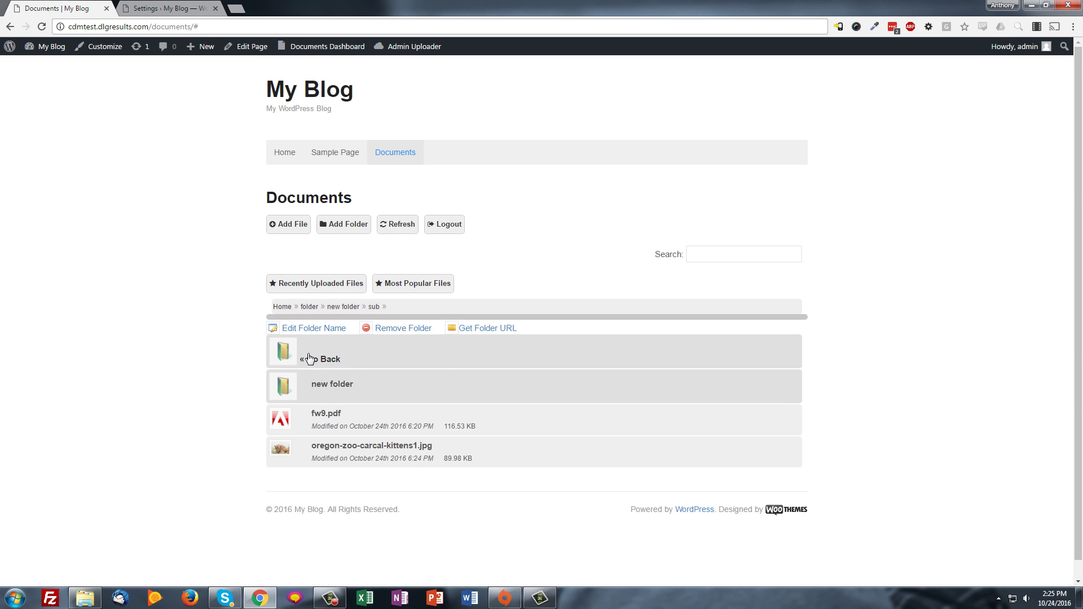
# Change fw9.pdf's Project to '----- sub' and save the file
pyautogui.click(325, 413)
pyautogui.click(542, 256)
pyautogui.click(420, 273)
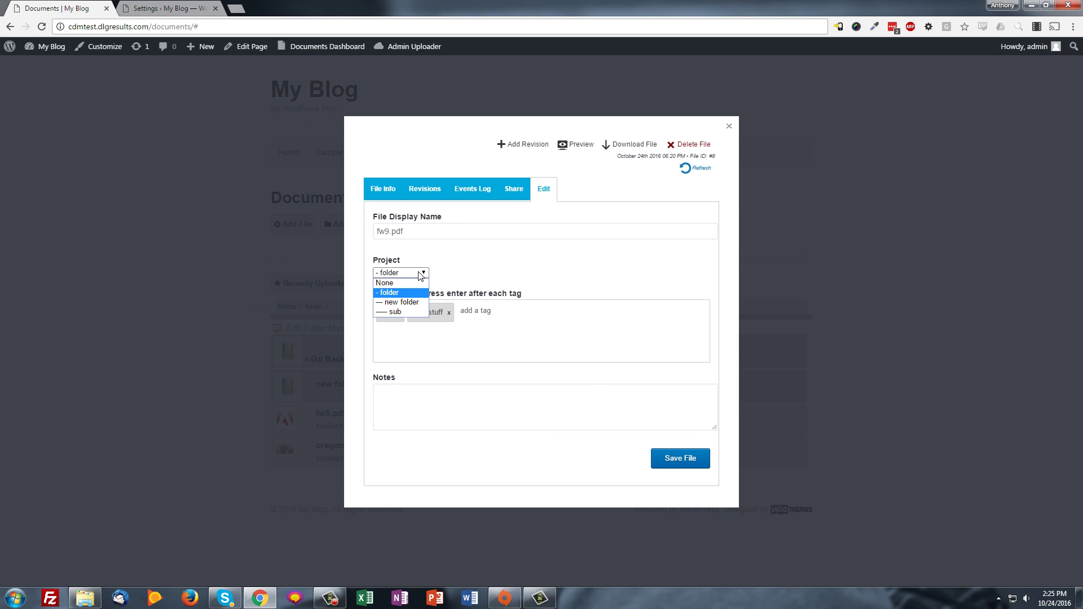
pyautogui.click(422, 312)
pyautogui.click(658, 454)
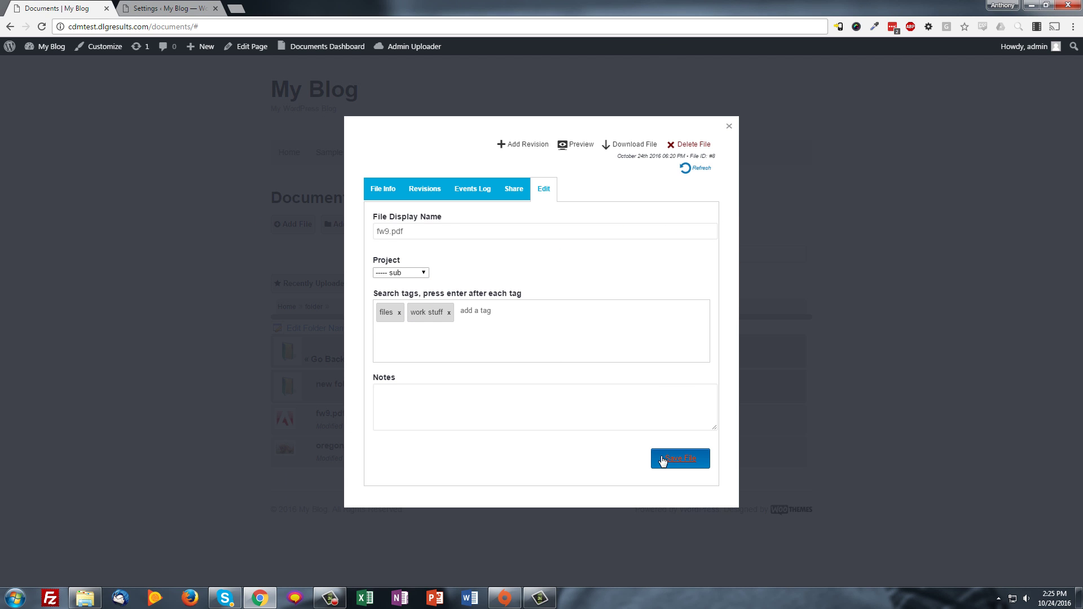
pyautogui.click(632, 109)
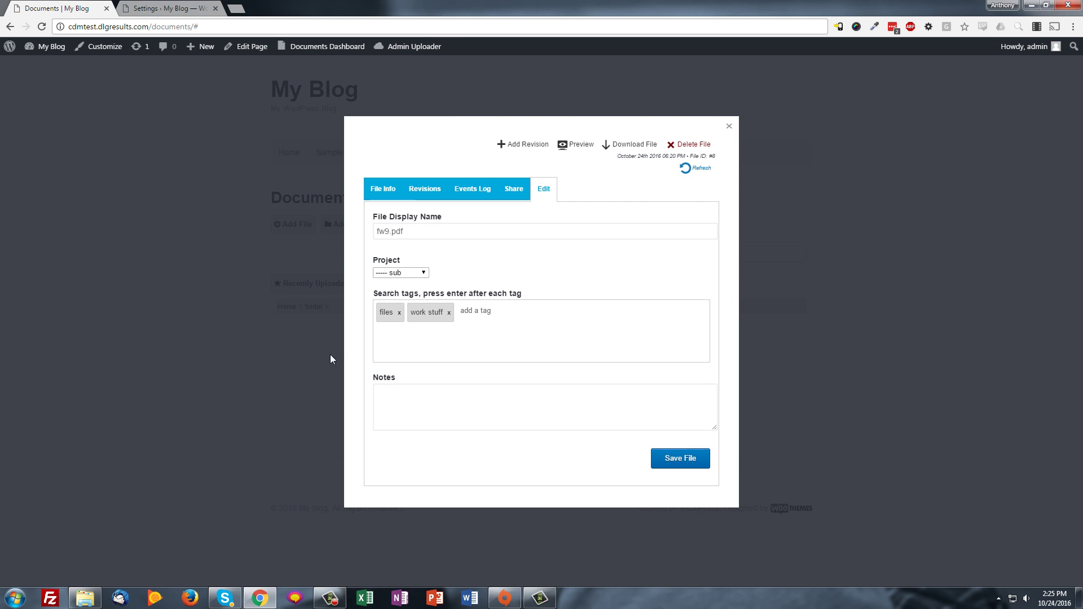
pyautogui.click(728, 126)
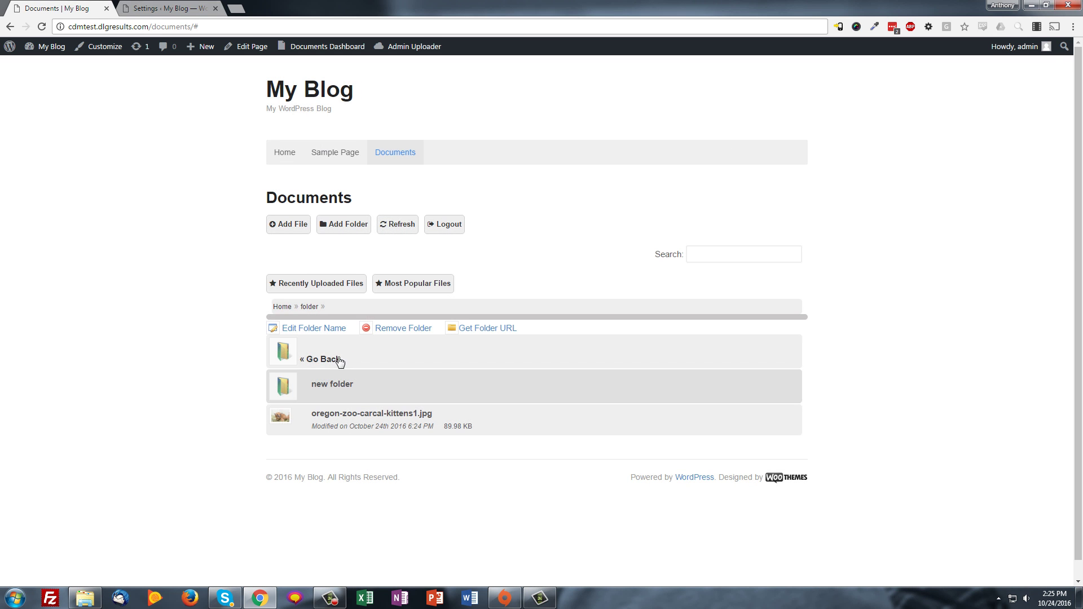
# Check fw9.pdf is in new folder > sub, then return to Home
pyautogui.click(319, 388)
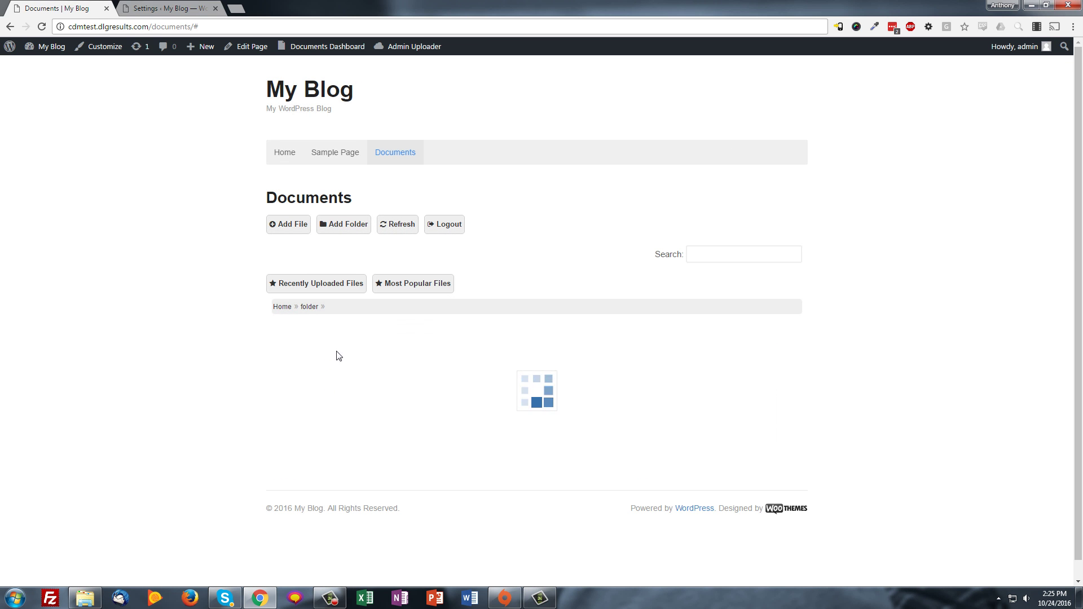
pyautogui.click(321, 364)
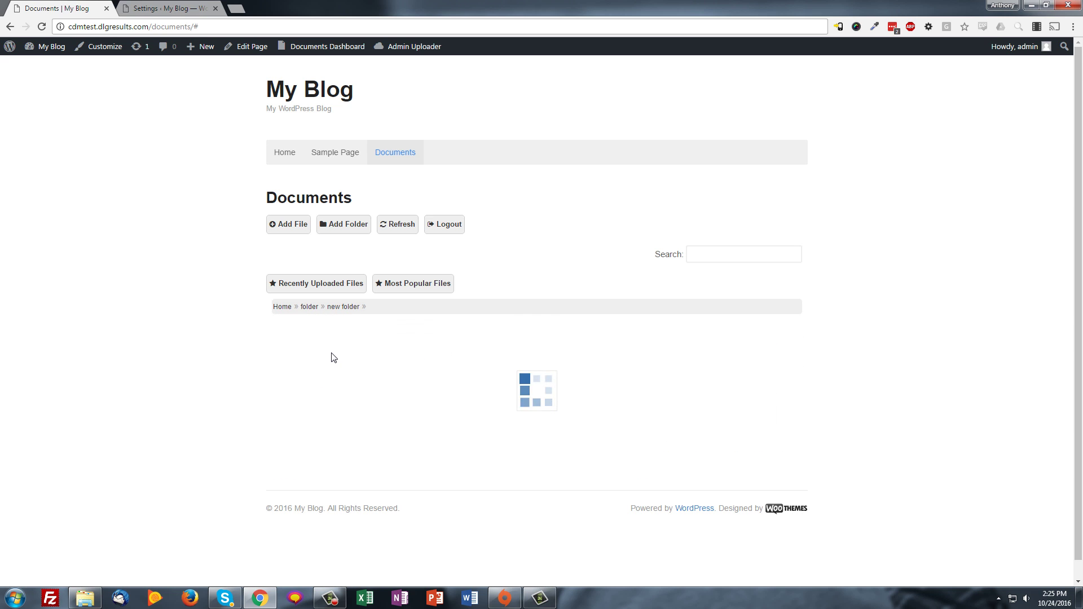
pyautogui.click(281, 309)
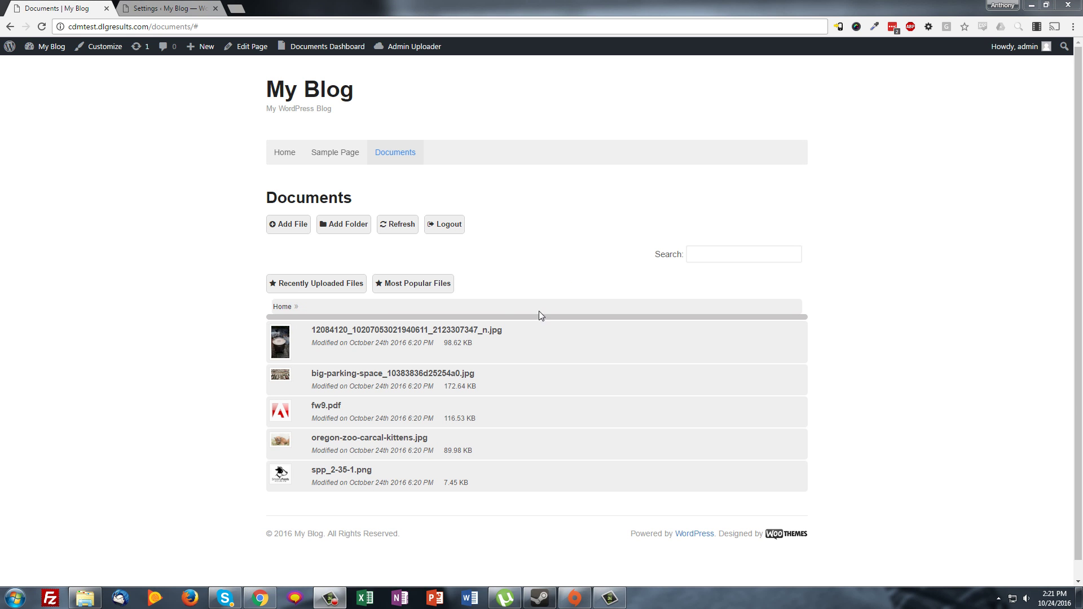
# Change the cooking-pot photo's File Display Name to 'my file' and save it
pyautogui.click(340, 332)
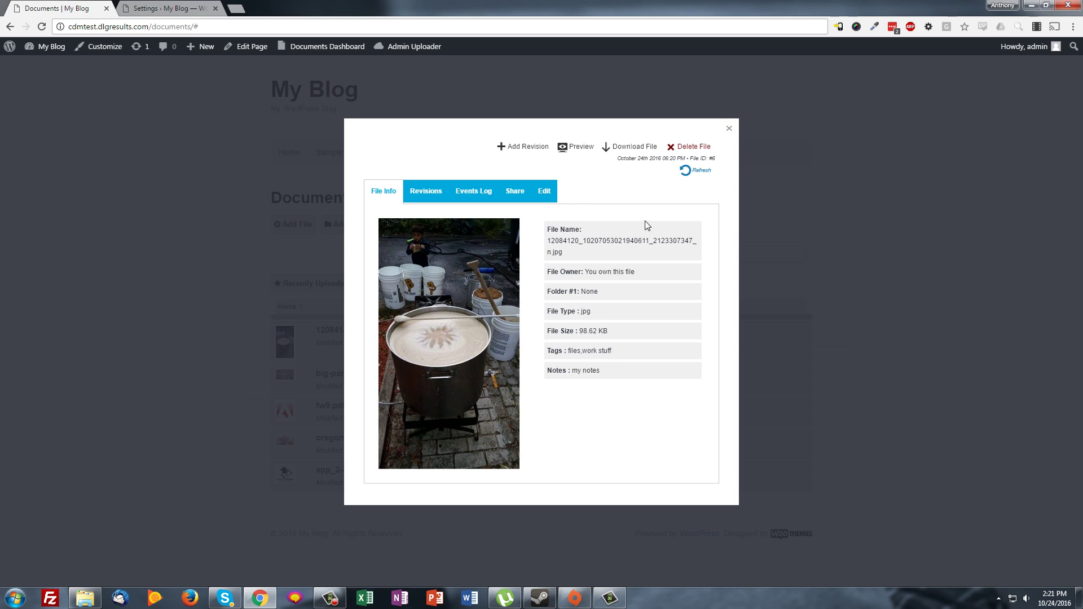
pyautogui.click(549, 195)
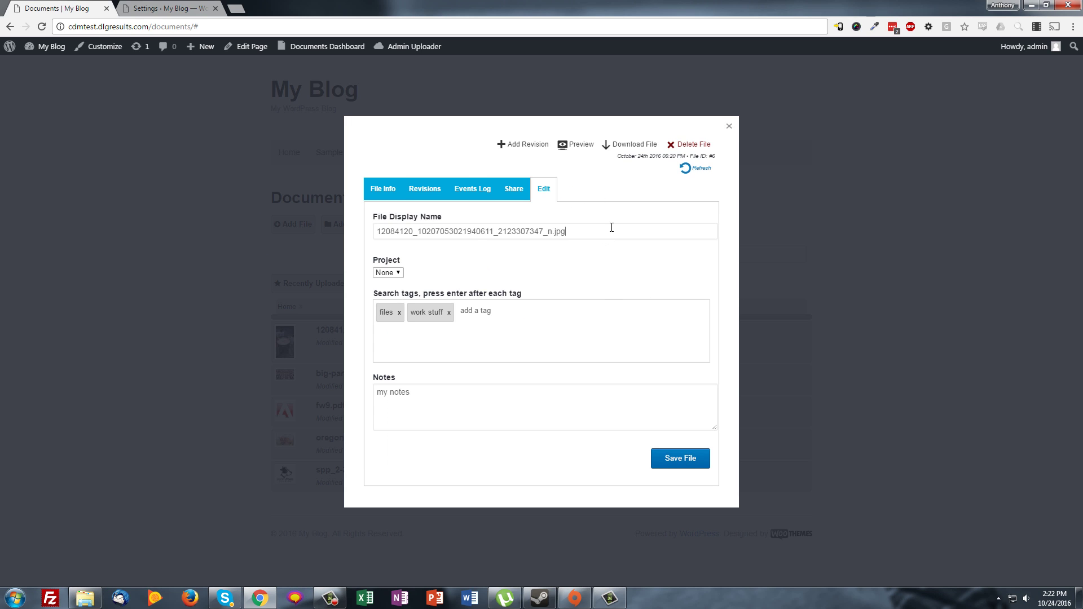
pyautogui.moveTo(612, 227); pyautogui.dragTo(386, 231)
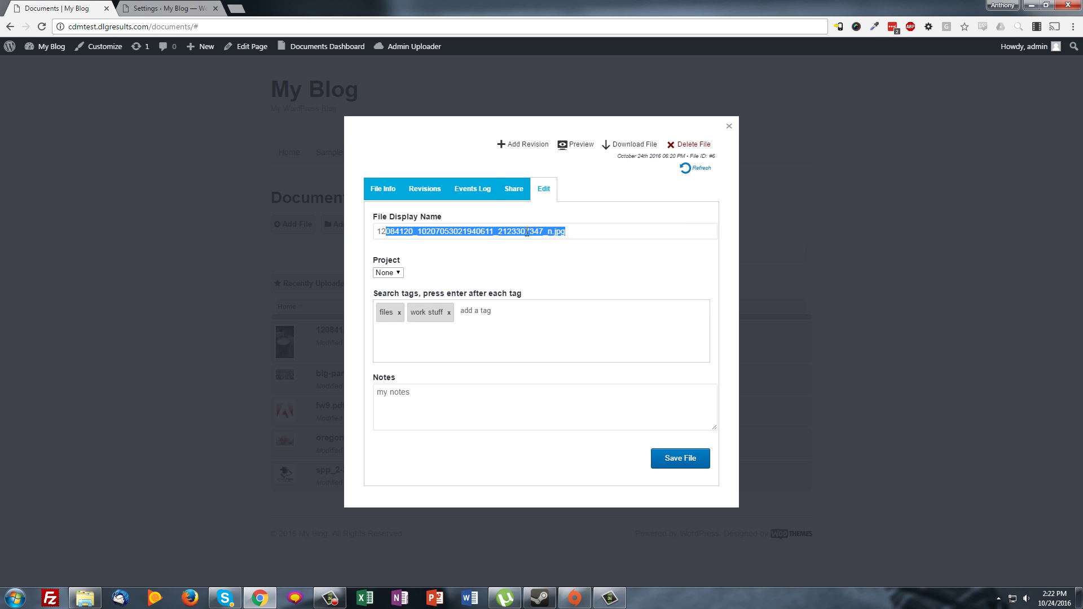
pyautogui.click(395, 273)
pyautogui.click(501, 259)
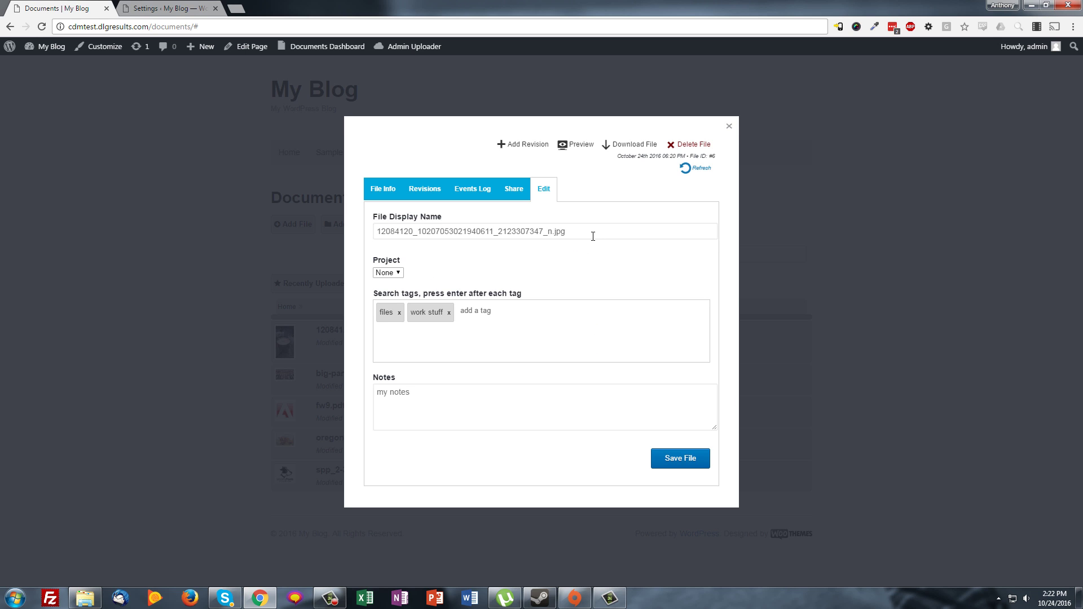
pyautogui.hotkey('ctrl', 'a')
pyautogui.write('my')
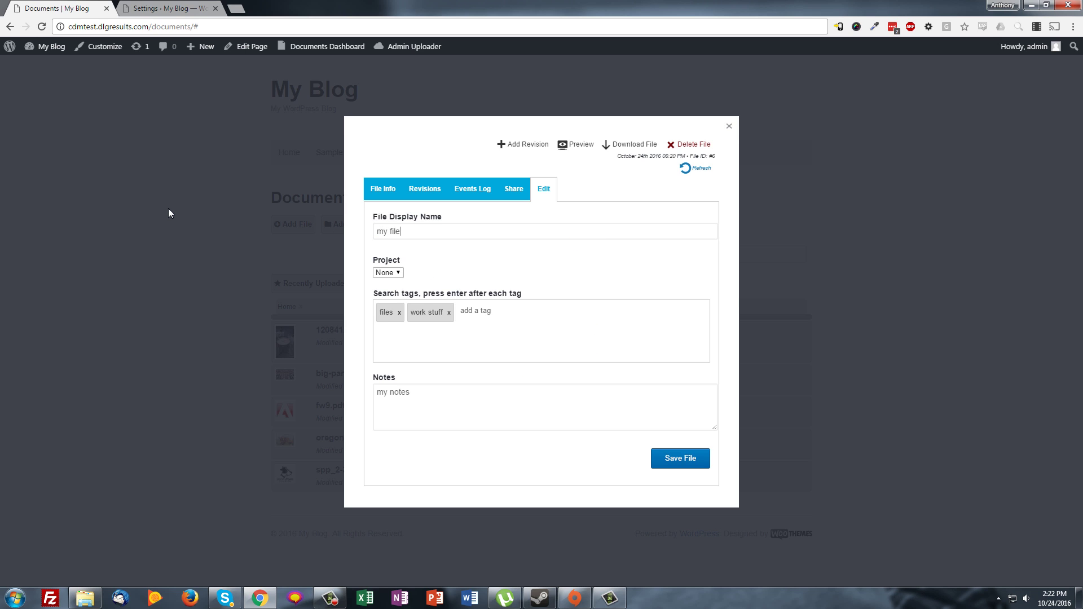
pyautogui.click(684, 459)
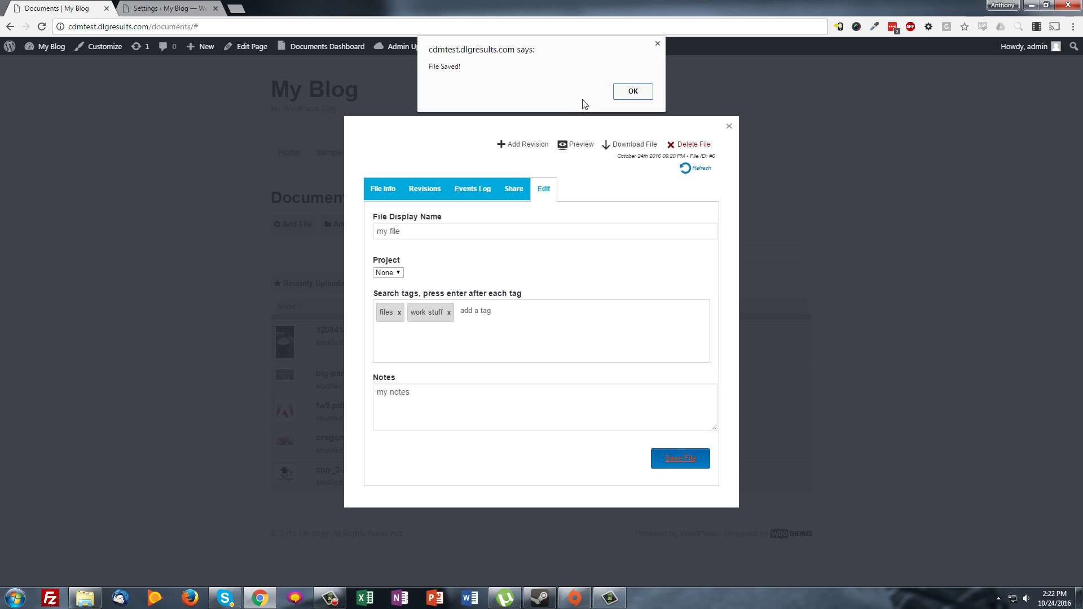
pyautogui.click(631, 91)
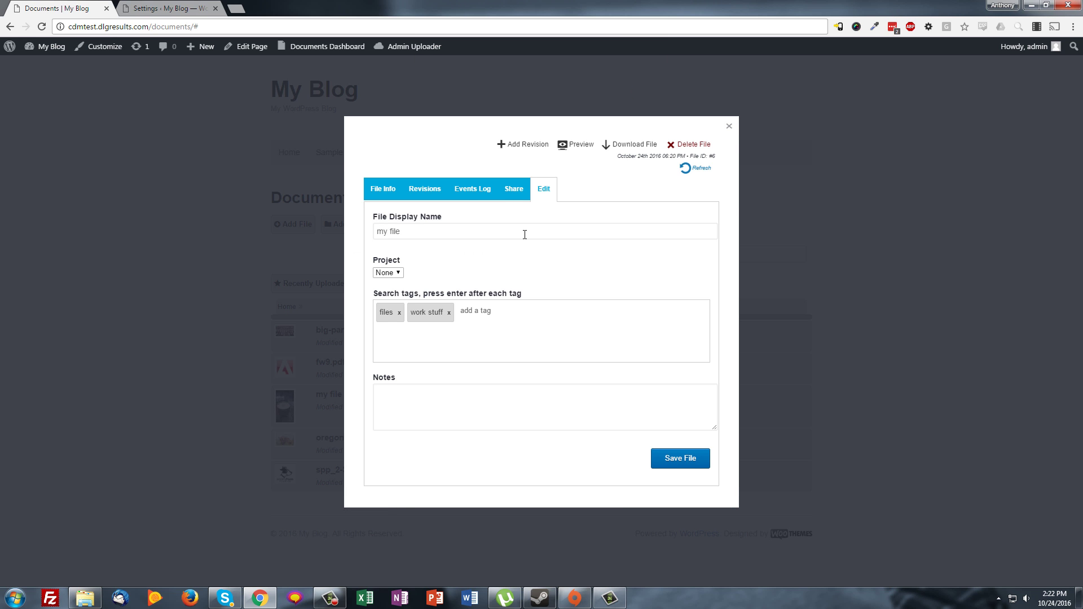
# Browse the file's events log and revision history, then return to its details view
pyautogui.click(479, 195)
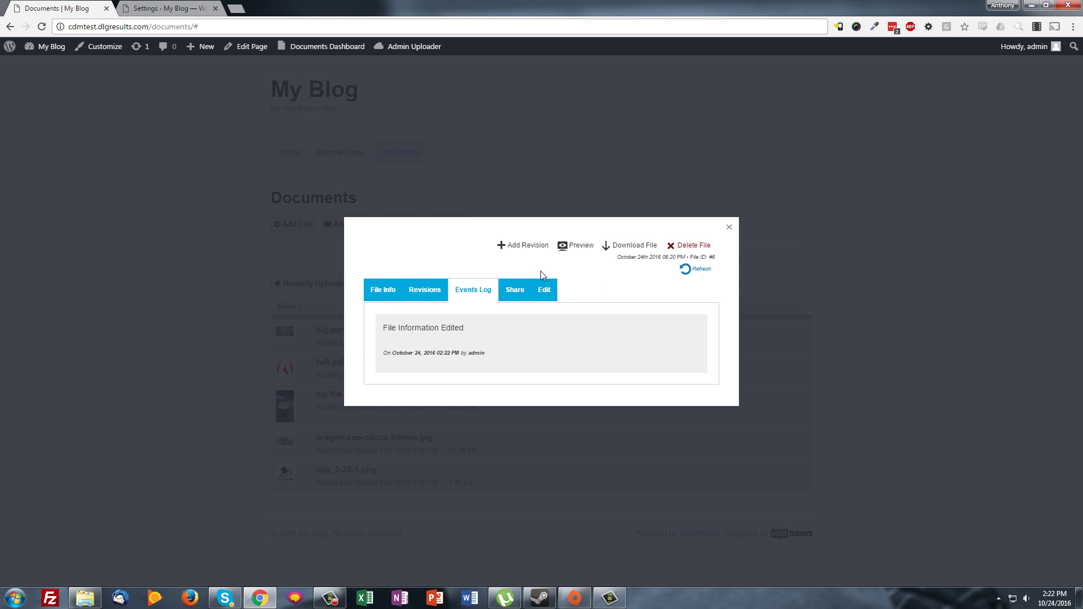
pyautogui.click(423, 294)
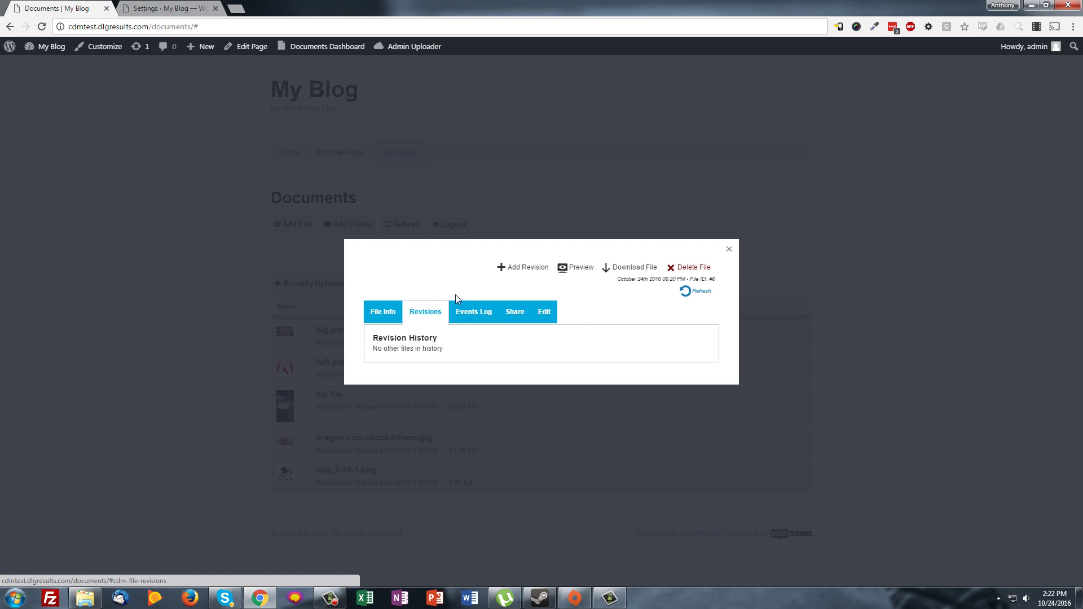
pyautogui.click(477, 313)
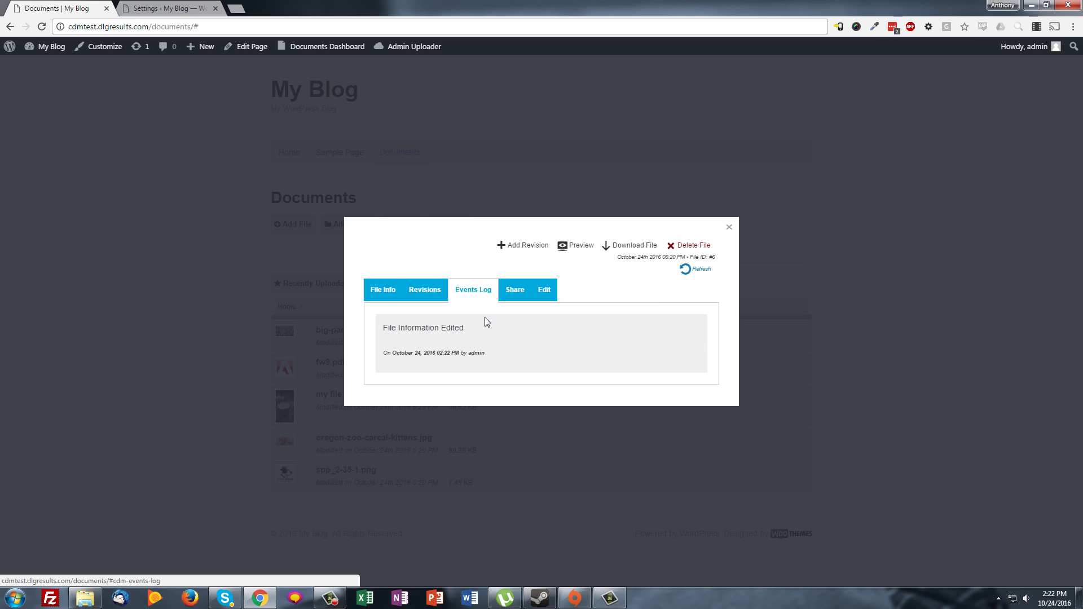
pyautogui.click(422, 299)
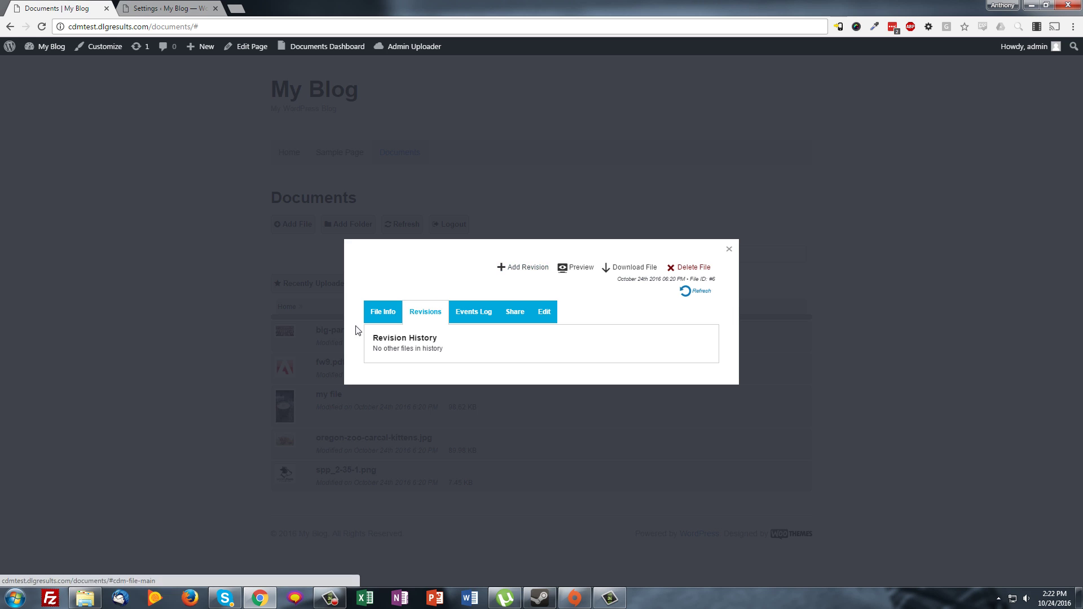
pyautogui.click(373, 306)
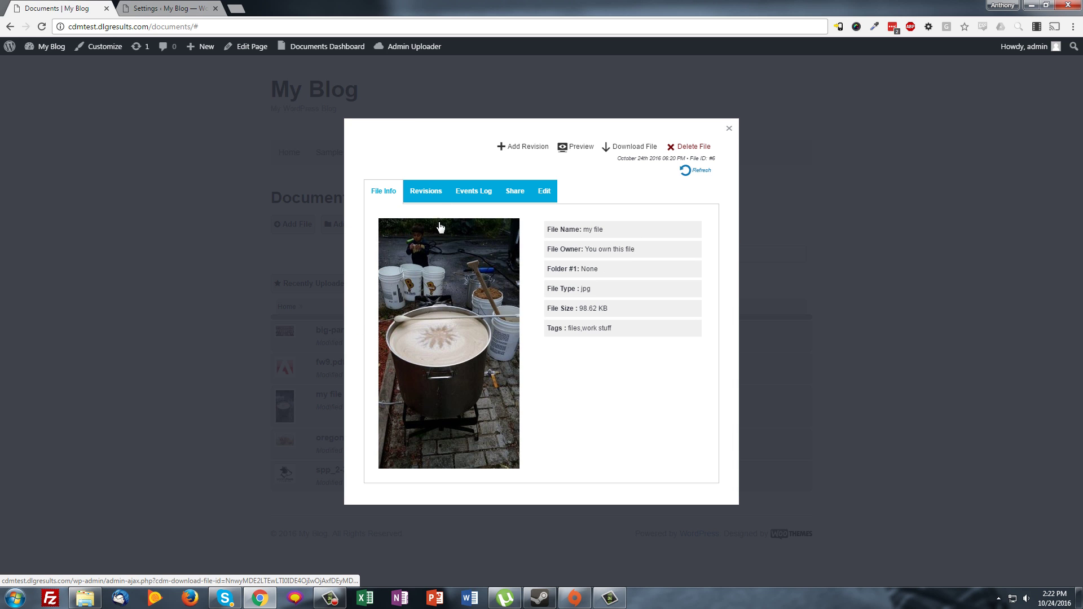
# Open and cancel Add Revision, recheck the revision history, then switch to the Edit tab
pyautogui.click(513, 147)
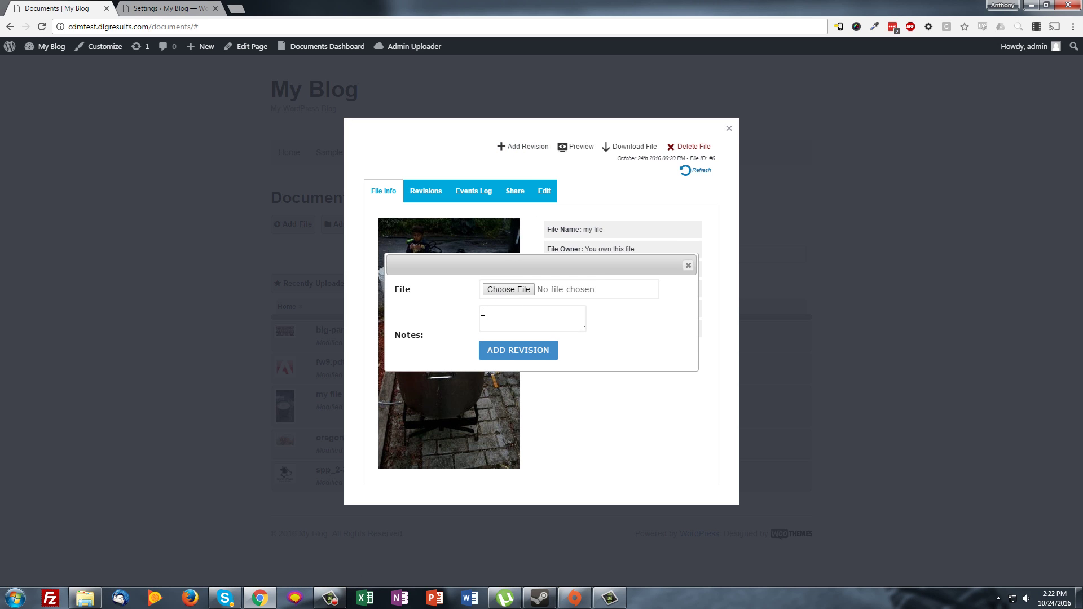
pyautogui.click(688, 265)
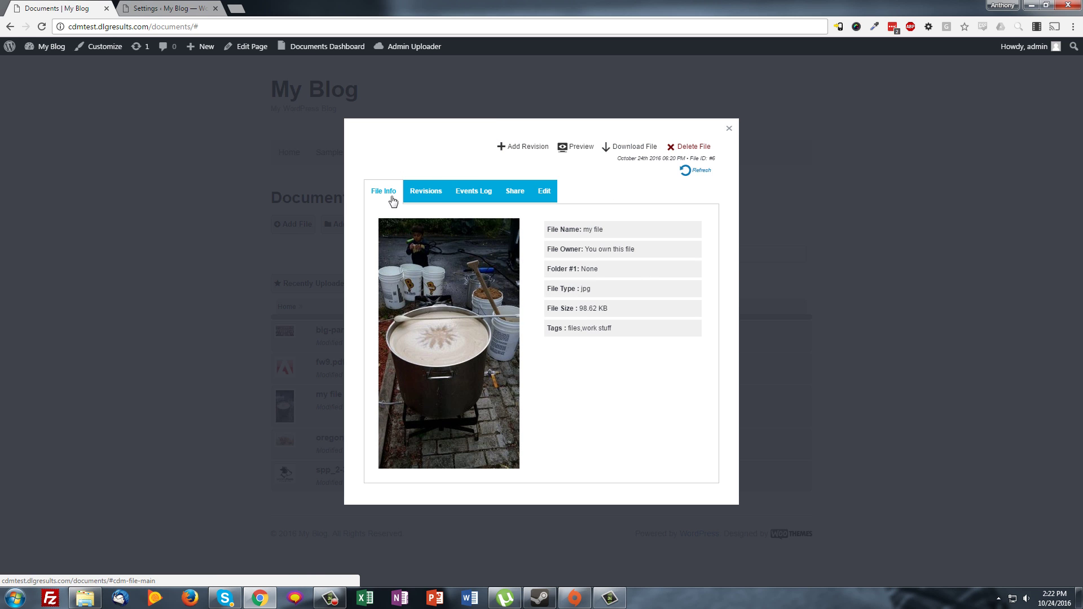
pyautogui.click(424, 190)
pyautogui.moveTo(355, 342); pyautogui.dragTo(445, 352)
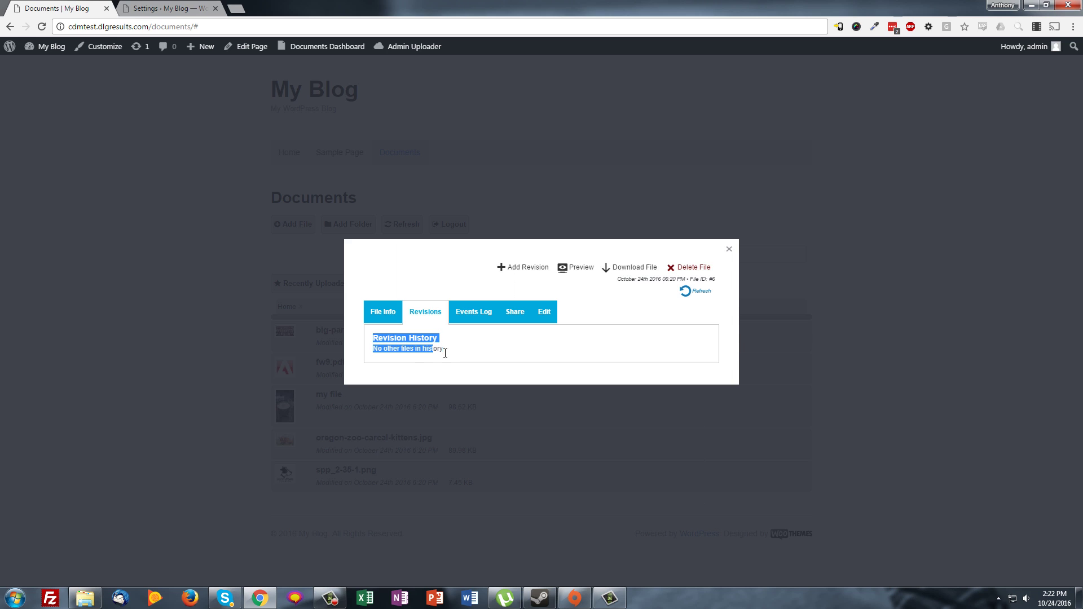
pyautogui.click(488, 357)
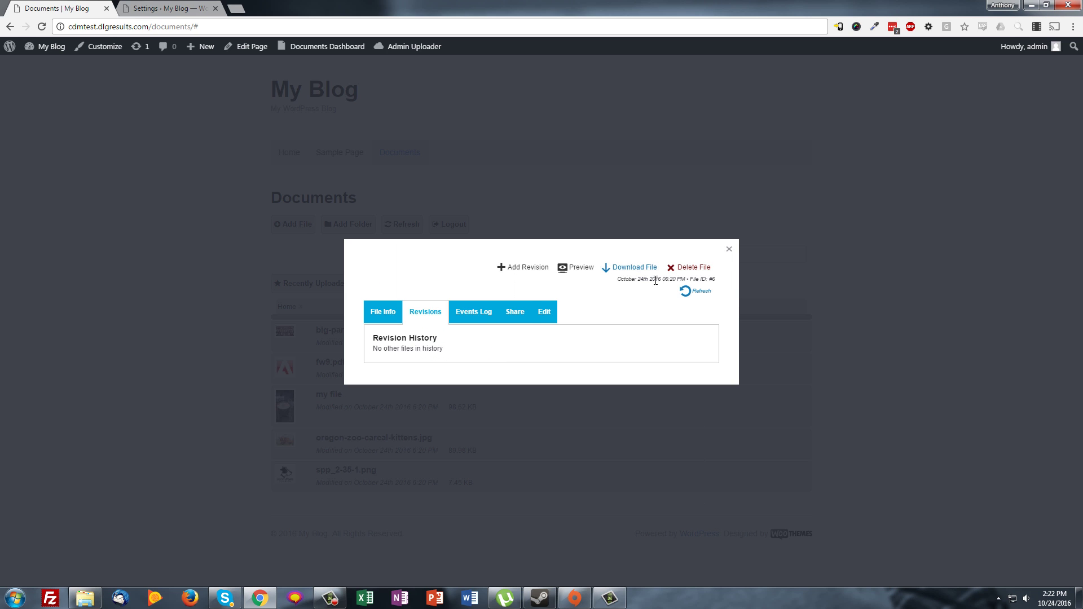
pyautogui.click(542, 312)
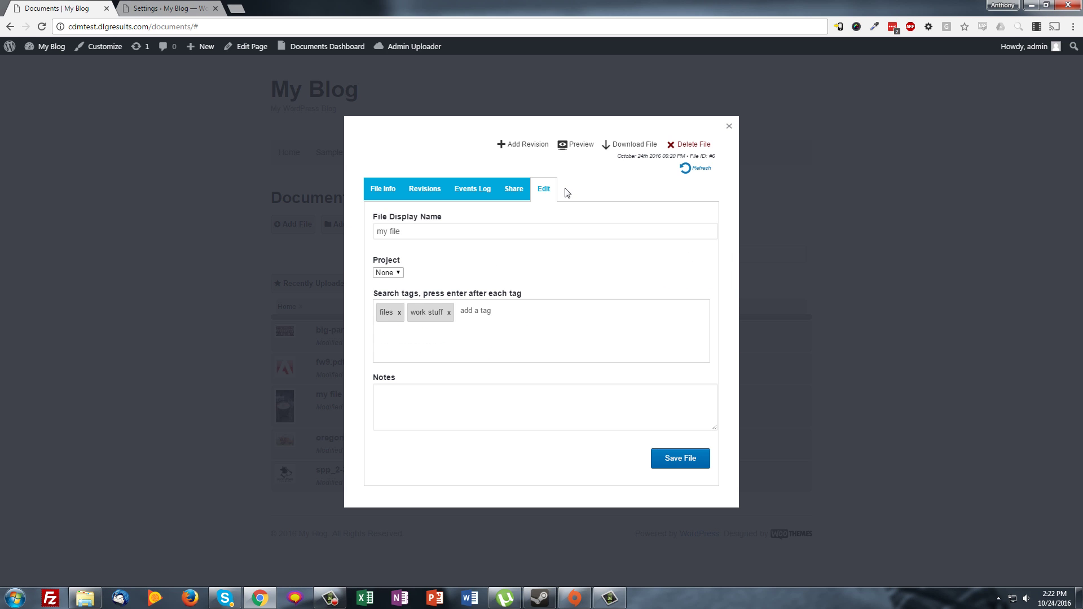
# Close the file details, then preview the fw9.pdf W-9 form and close the preview
pyautogui.click(729, 126)
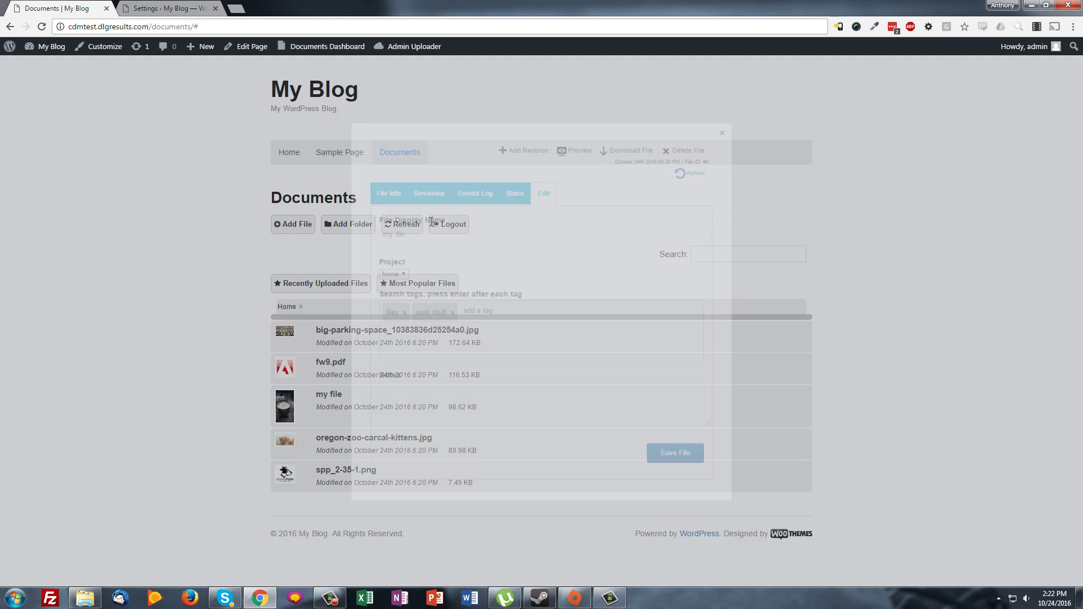
pyautogui.click(338, 362)
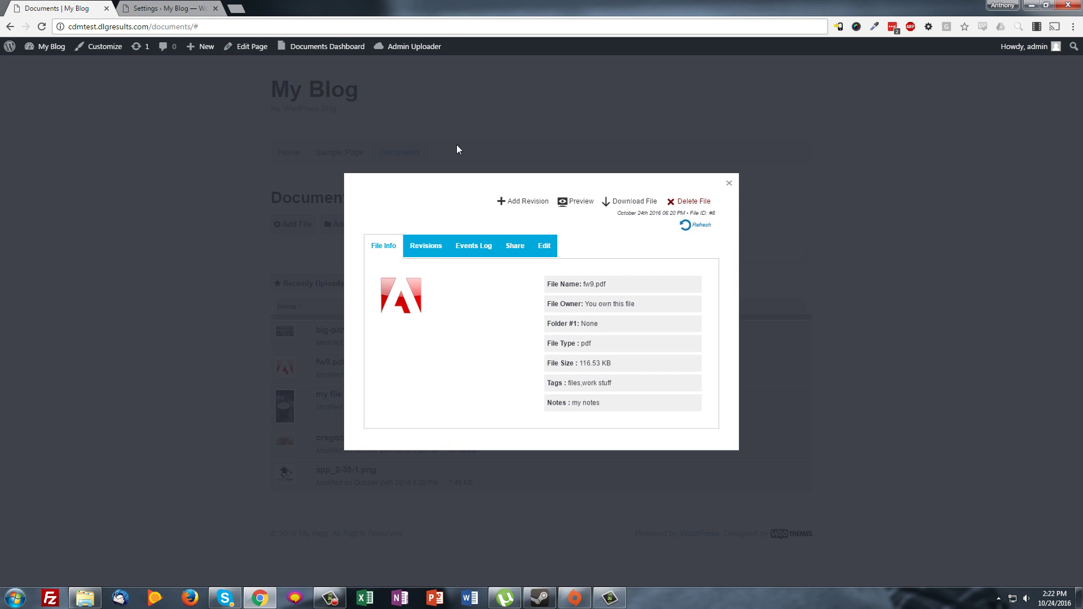
pyautogui.click(581, 207)
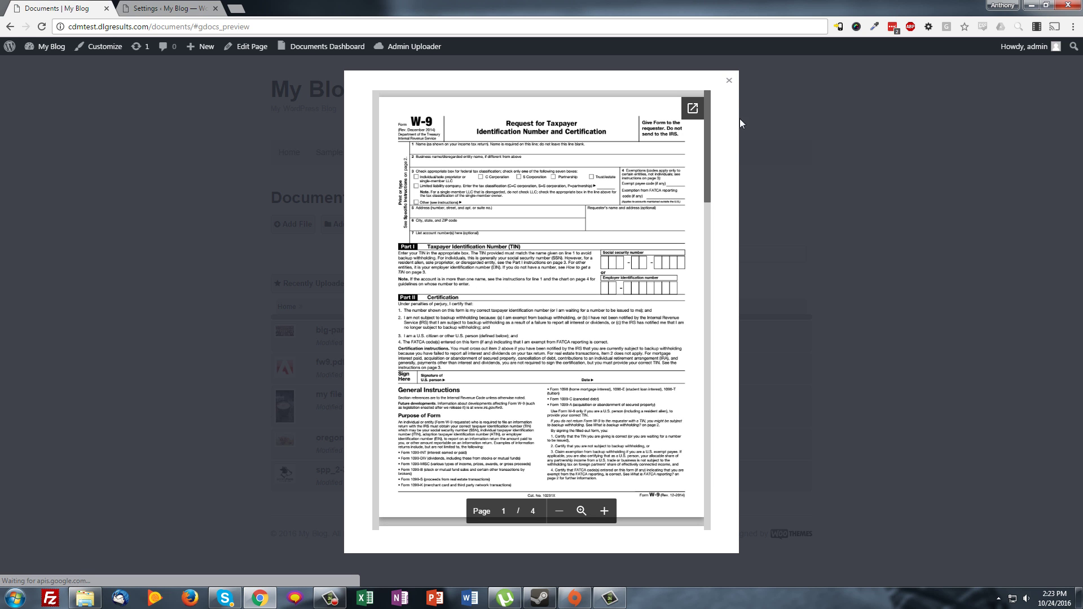
pyautogui.moveTo(712, 111); pyautogui.dragTo(687, 165)
pyautogui.scroll(4, 587, 266)
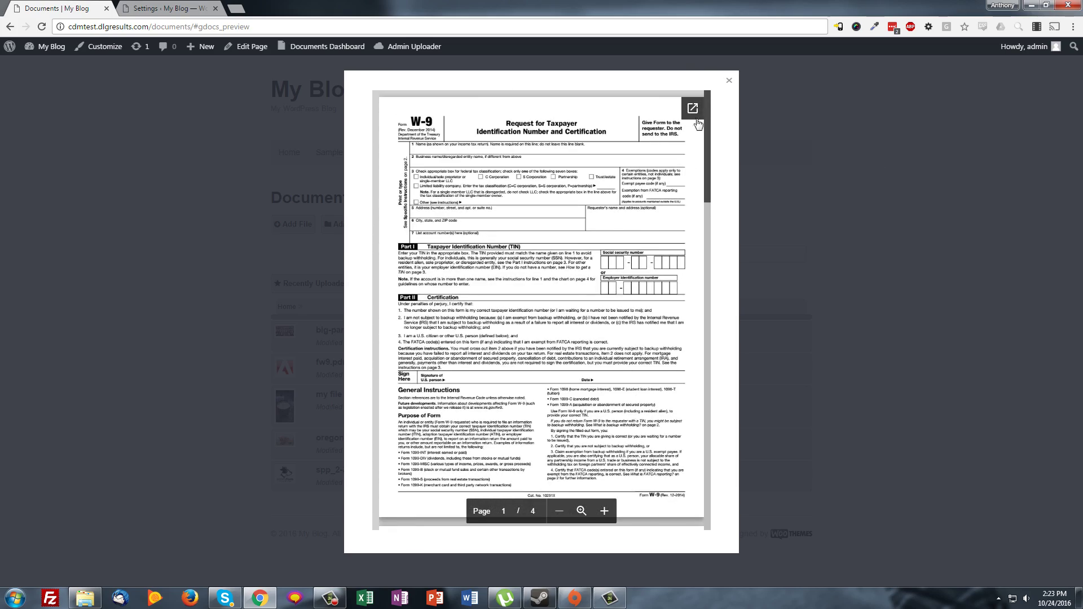
pyautogui.click(728, 81)
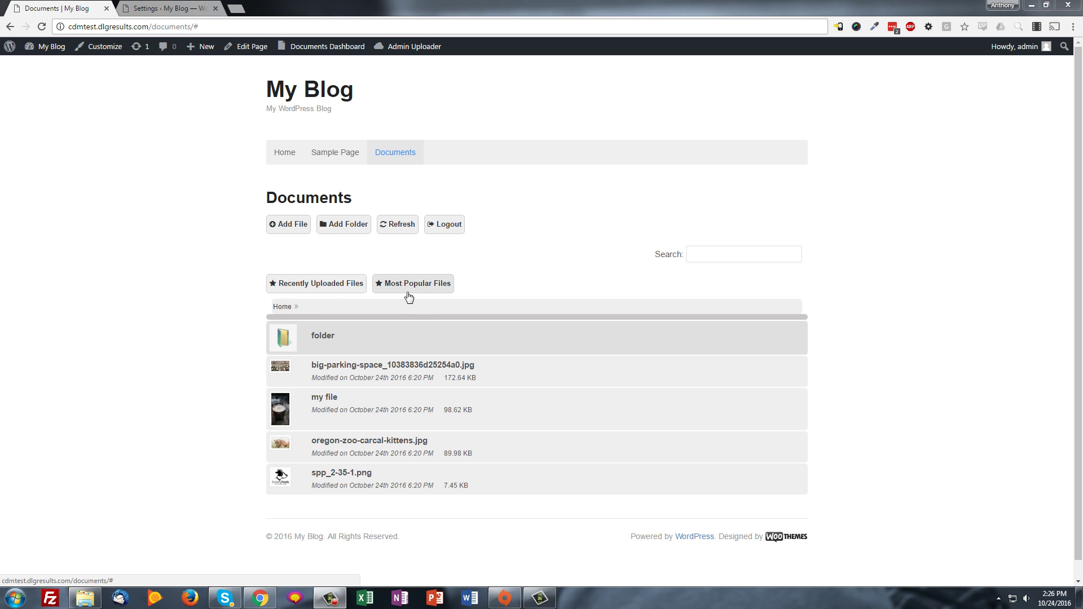
# Show Recently Uploaded Files, then switch to Most Popular Files with each file's download count
pyautogui.click(310, 286)
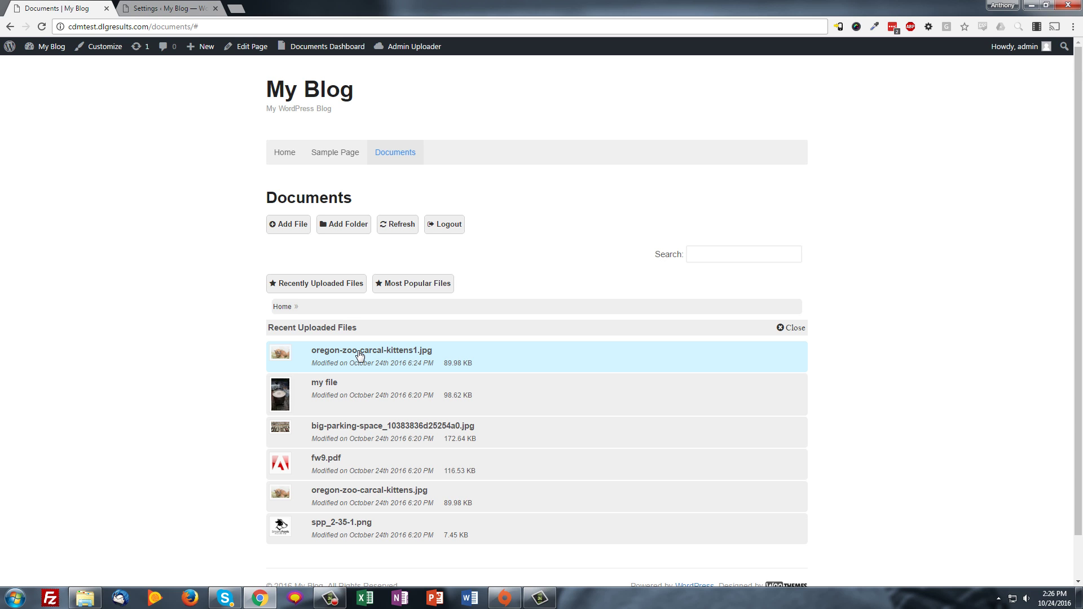
pyautogui.click(416, 287)
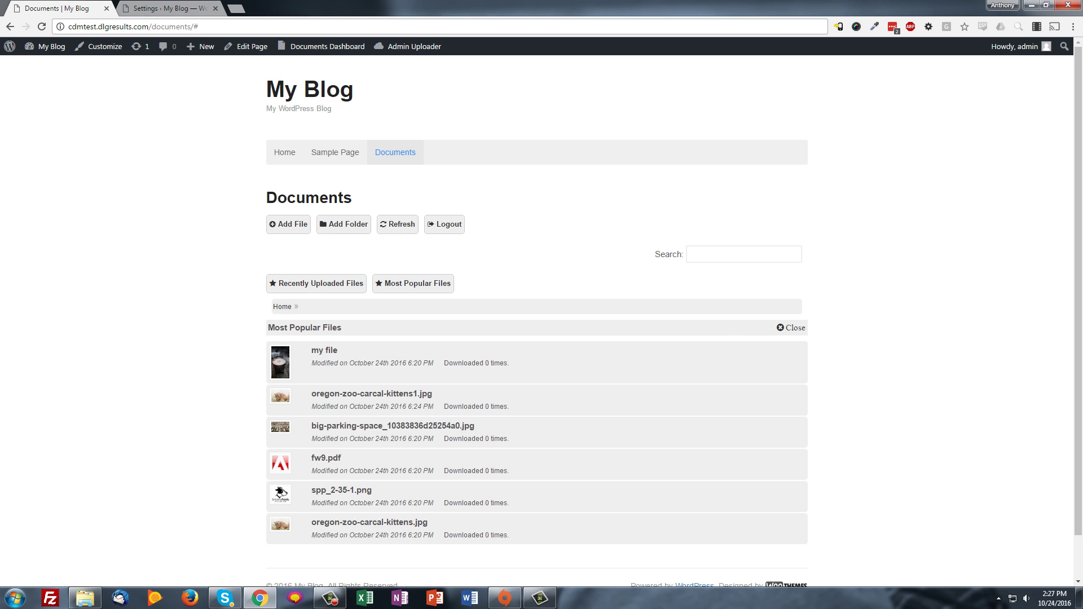
# Open Settings > Premium Settings and inspect the File name Behavior options without changing them
pyautogui.click(298, 66)
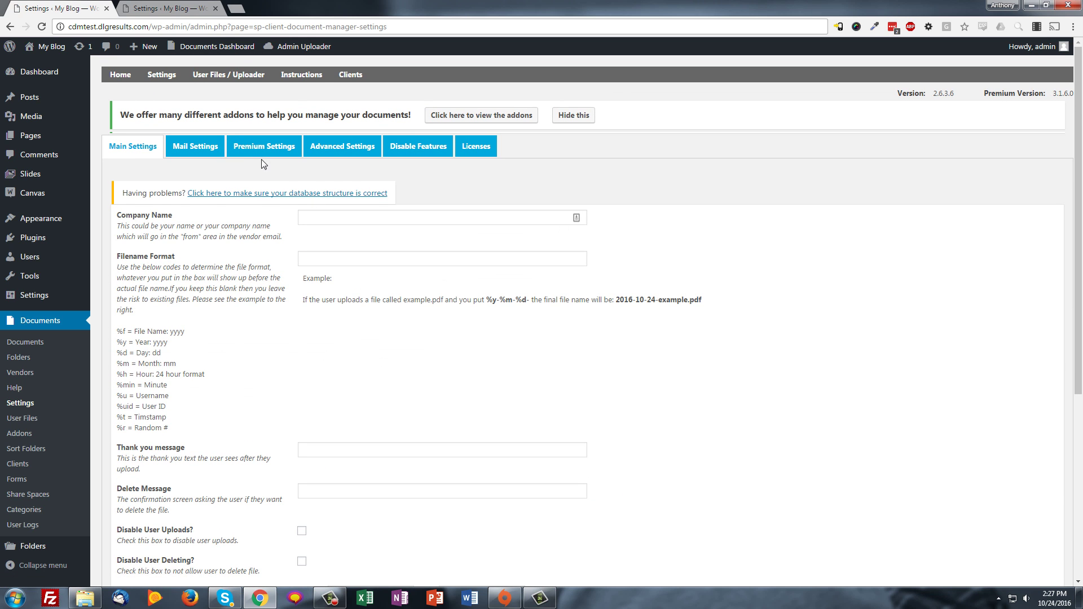
pyautogui.click(256, 150)
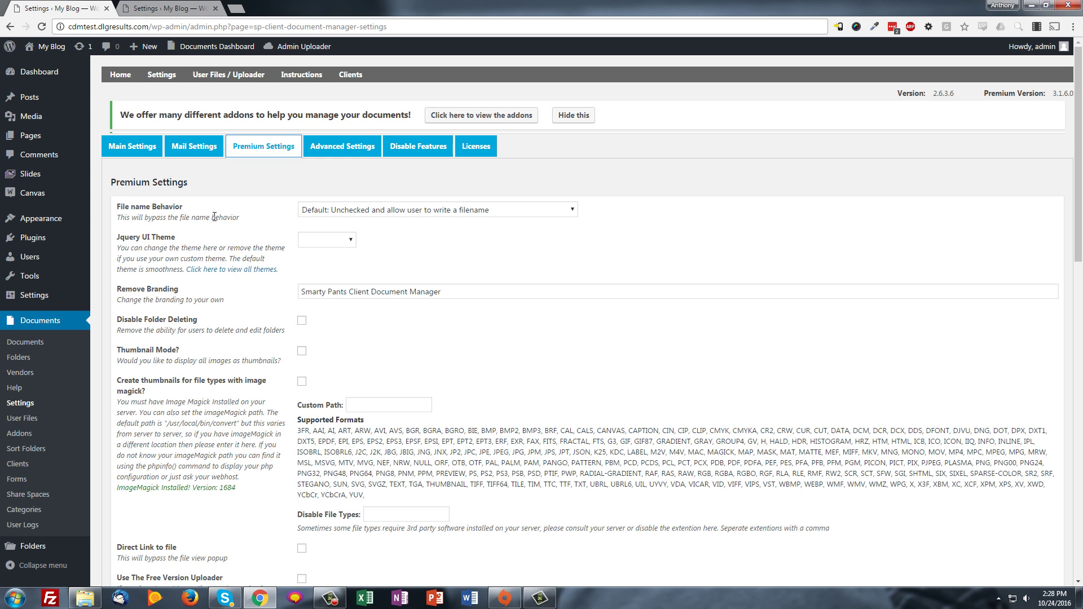
pyautogui.click(375, 210)
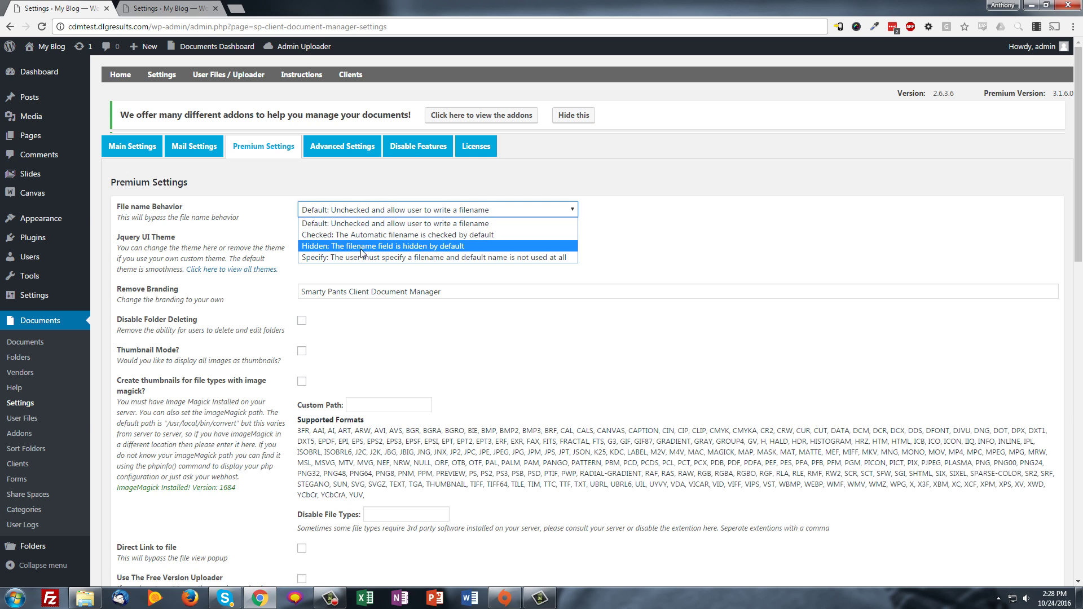
pyautogui.press('F9')
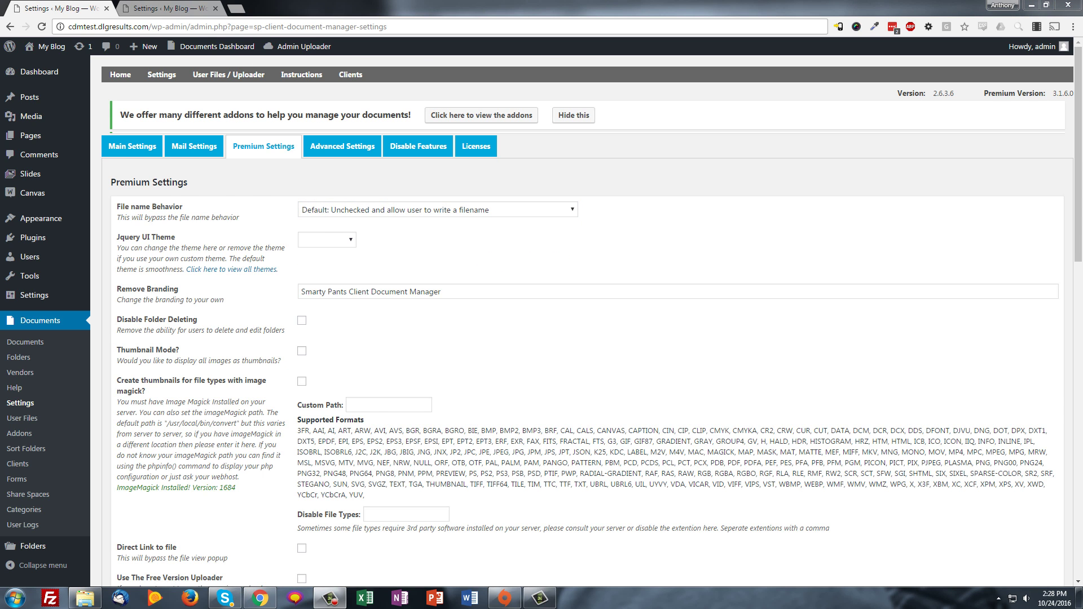
pyautogui.scroll(-1, 586, 316)
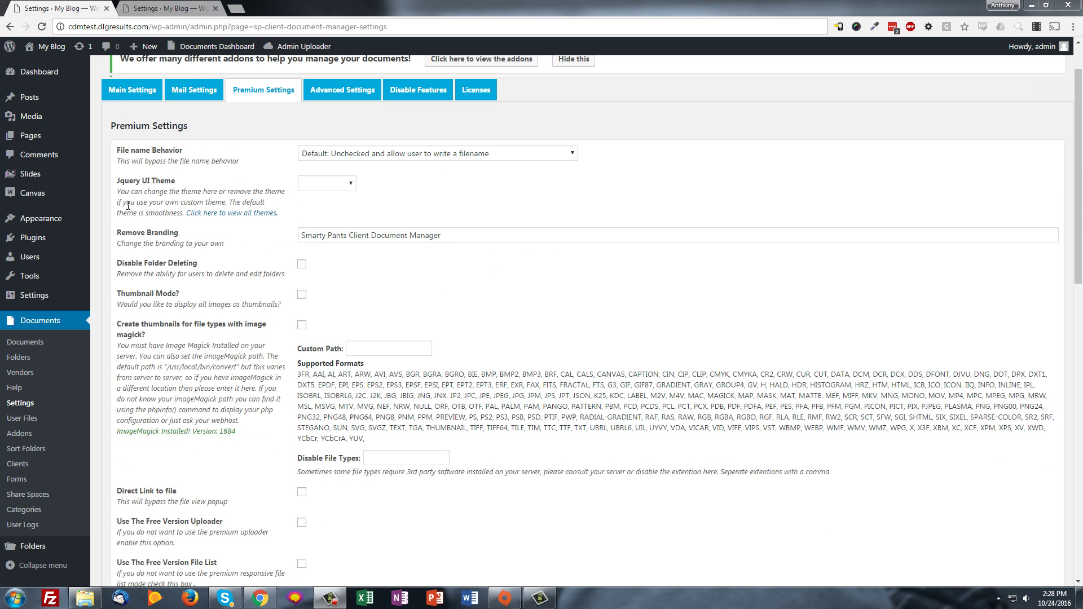
pyautogui.click(401, 232)
pyautogui.hotkey('ctrl', 'a')
pyautogui.scroll(-2, 334, 265)
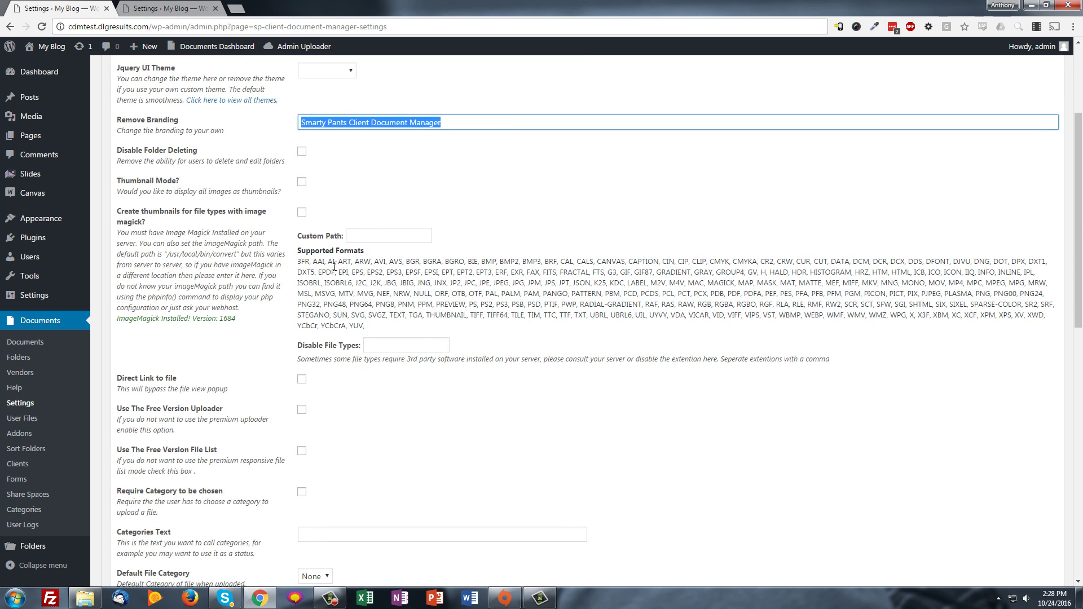
pyautogui.scroll(3, 316, 319)
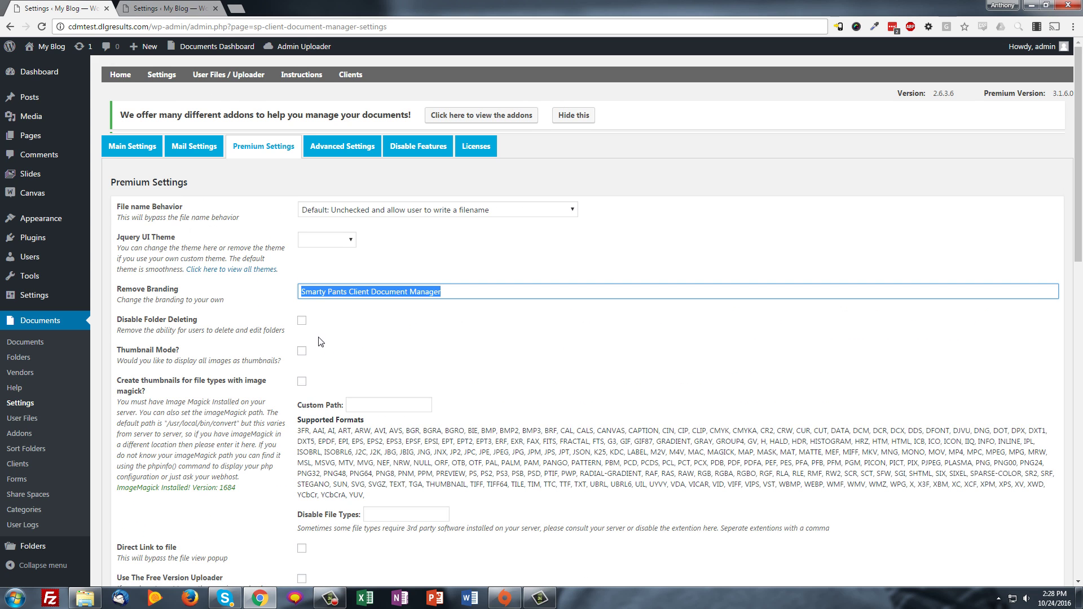
pyautogui.scroll(-1, 297, 344)
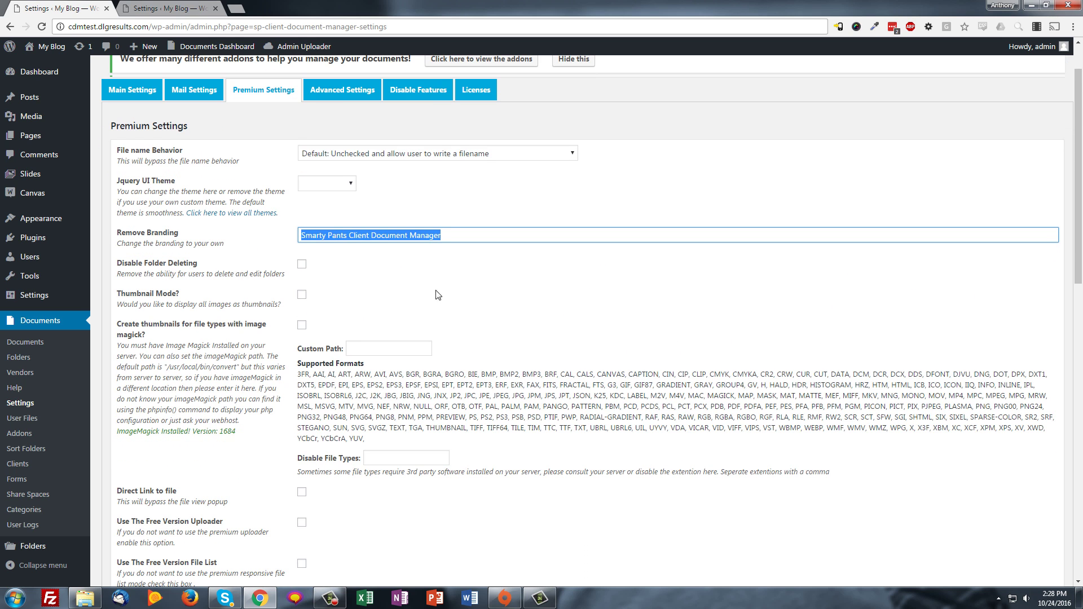
pyautogui.scroll(-2, 438, 294)
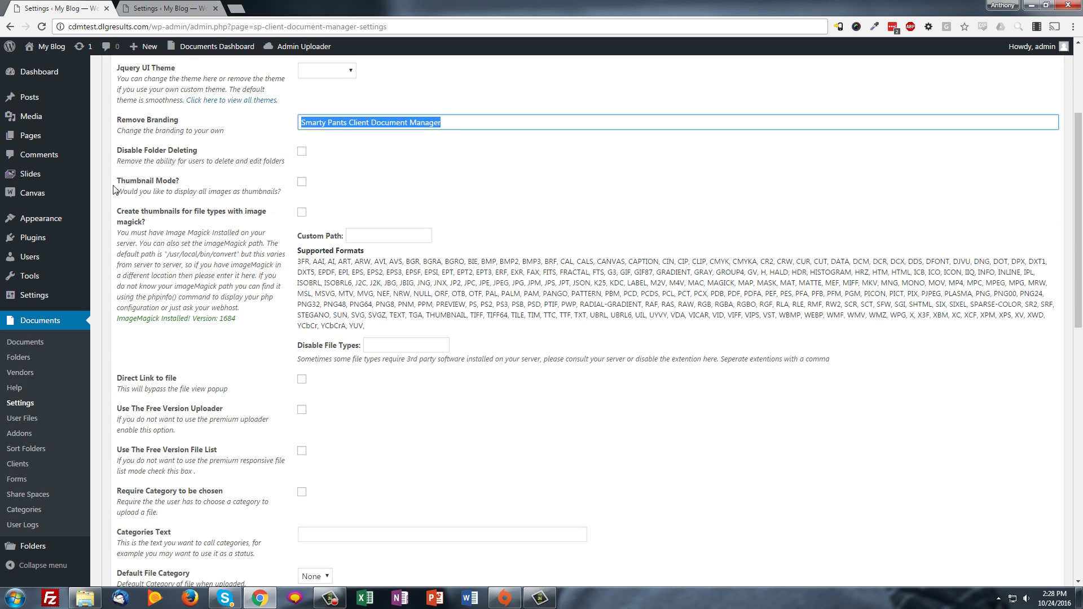
pyautogui.moveTo(117, 181); pyautogui.dragTo(191, 181)
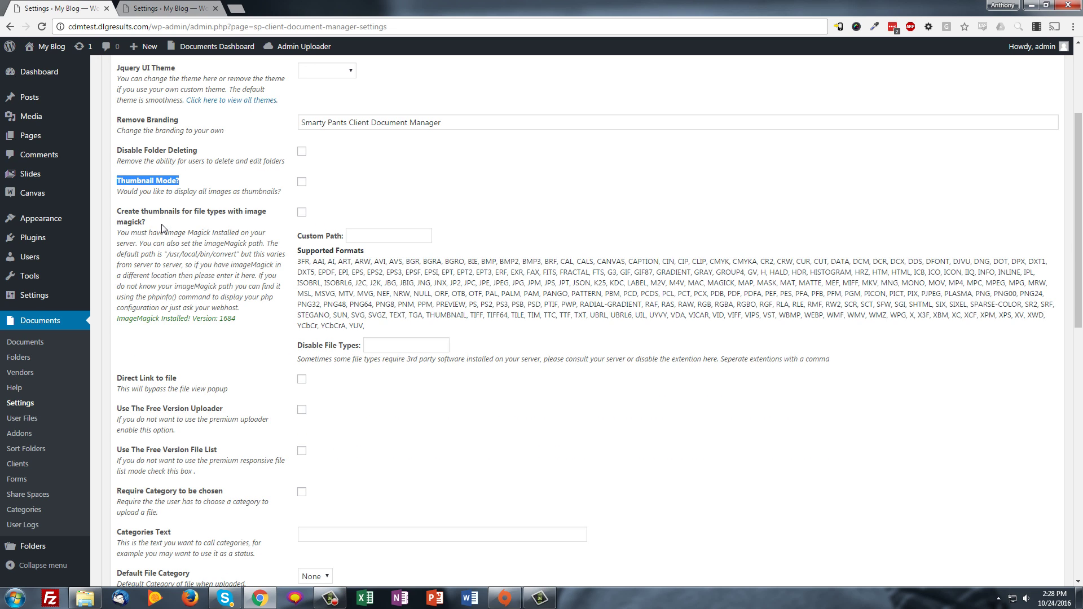
pyautogui.scroll(-1, 235, 231)
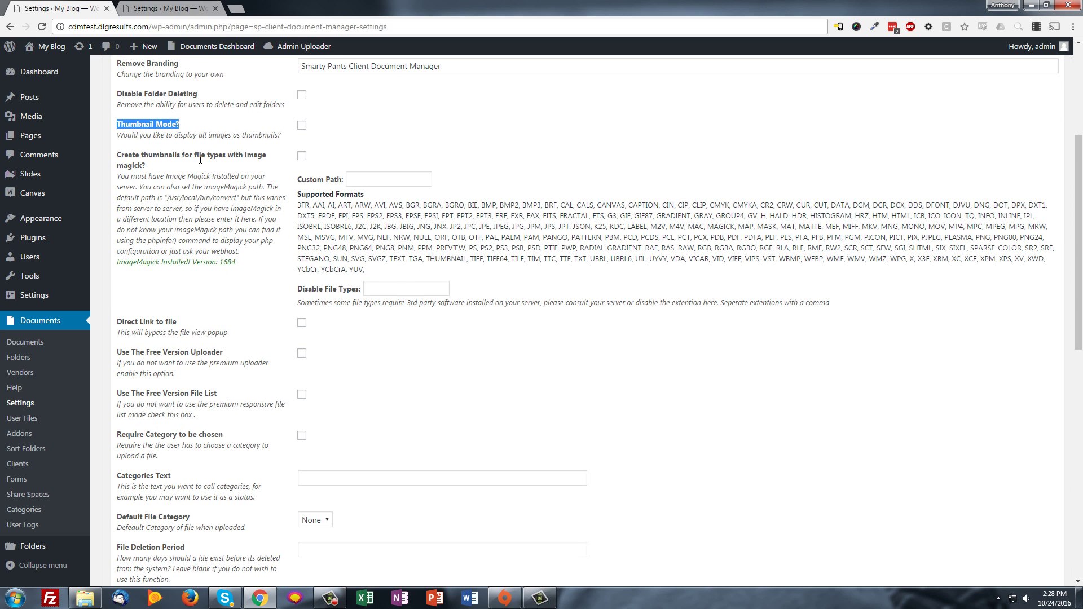
pyautogui.moveTo(242, 264); pyautogui.dragTo(120, 269)
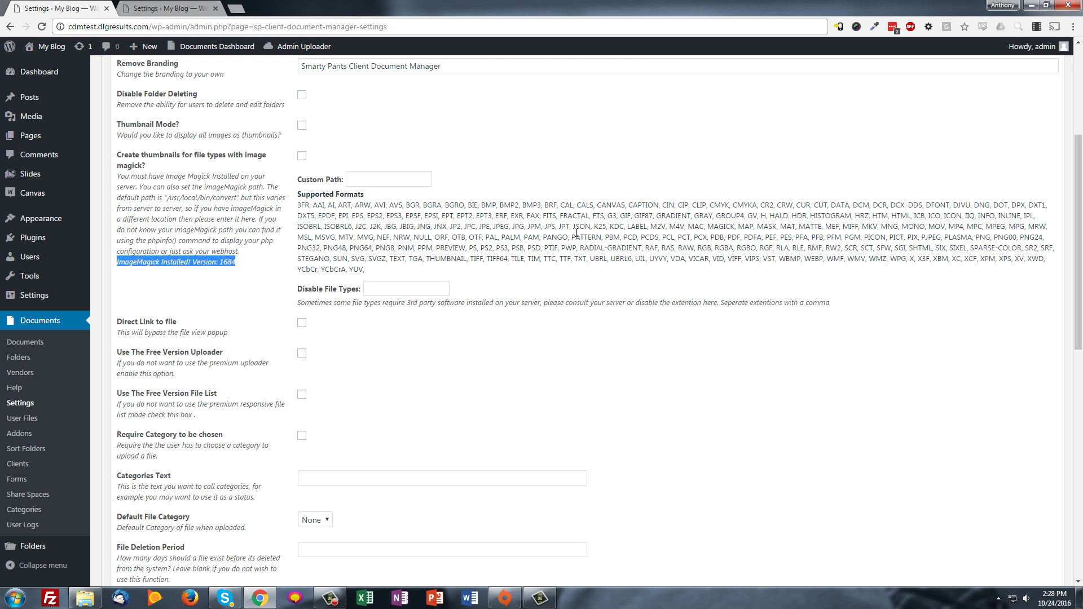
pyautogui.moveTo(379, 273); pyautogui.dragTo(305, 205)
pyautogui.click(307, 208)
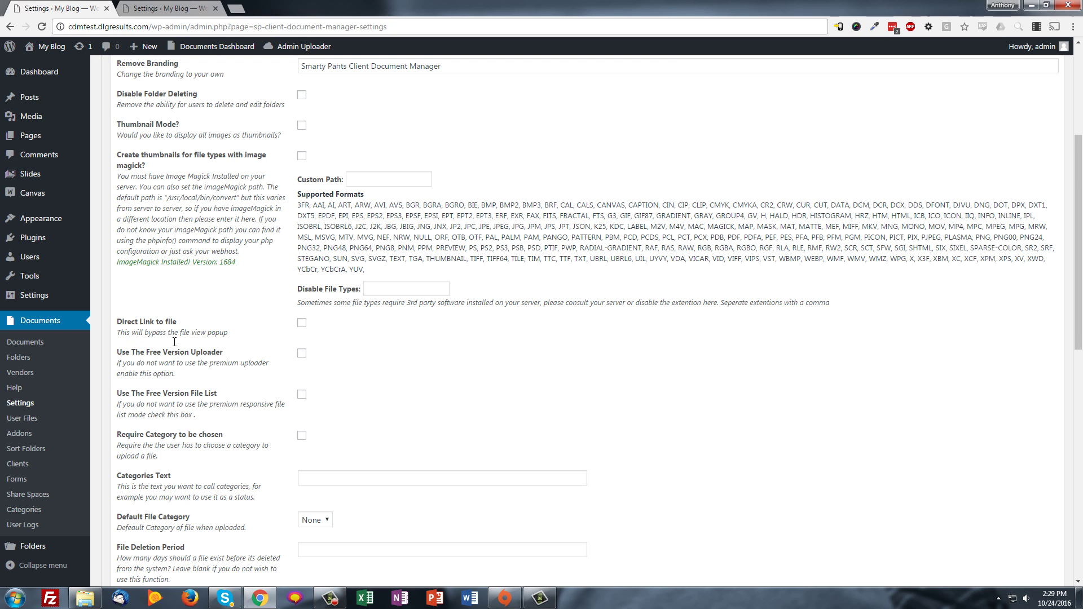
pyautogui.scroll(-2, 175, 343)
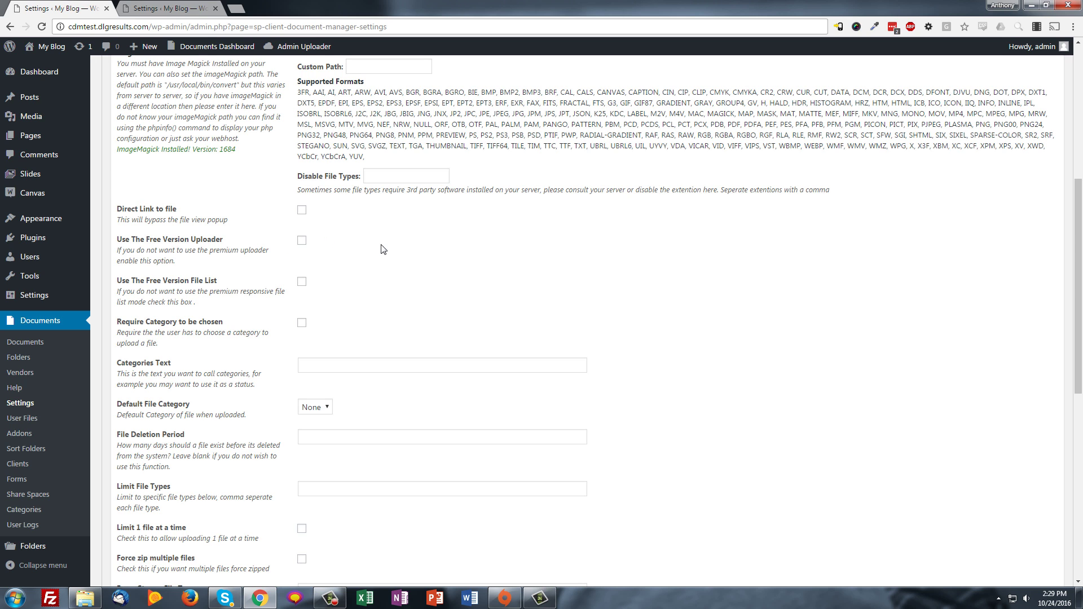
pyautogui.scroll(-1, 564, 316)
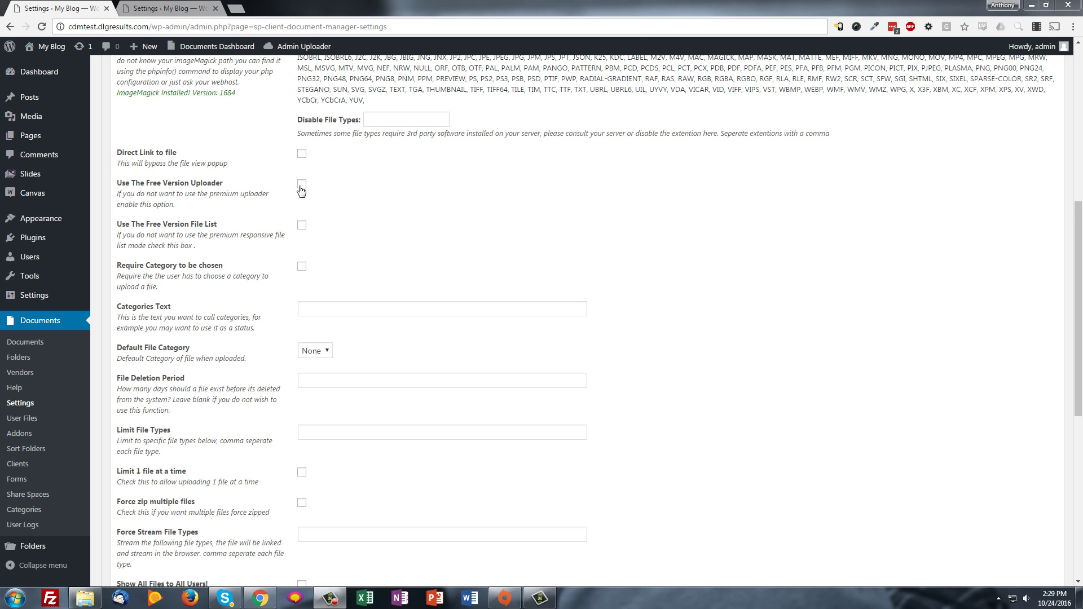
pyautogui.moveTo(204, 210); pyautogui.dragTo(158, 203)
pyautogui.click(230, 214)
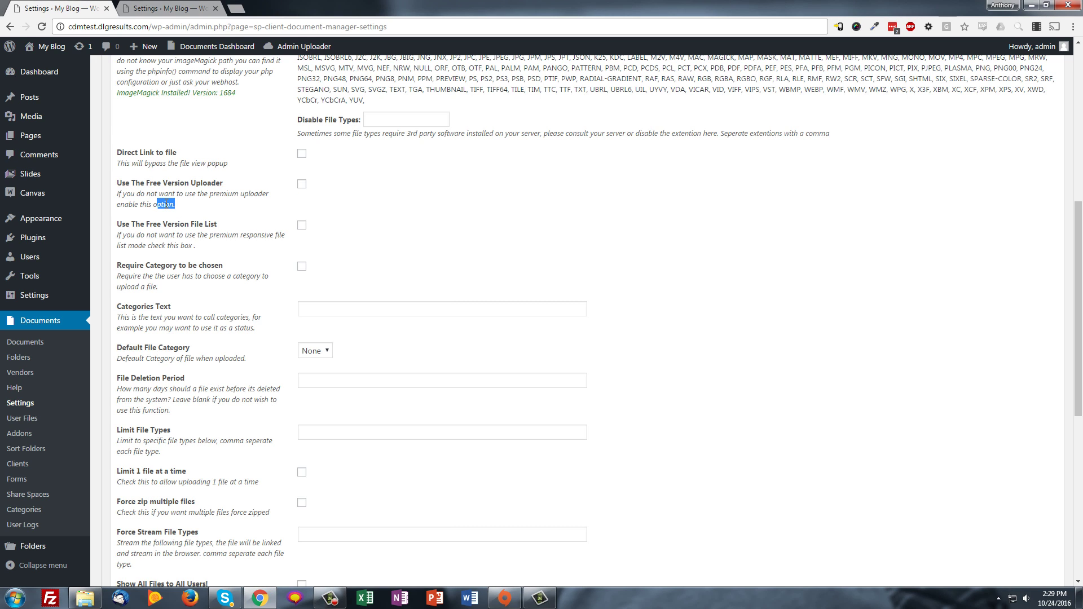
pyautogui.click(166, 204)
pyautogui.moveTo(156, 274); pyautogui.dragTo(145, 245)
pyautogui.click(147, 239)
pyautogui.scroll(-1, 169, 226)
pyautogui.moveTo(197, 191); pyautogui.dragTo(163, 169)
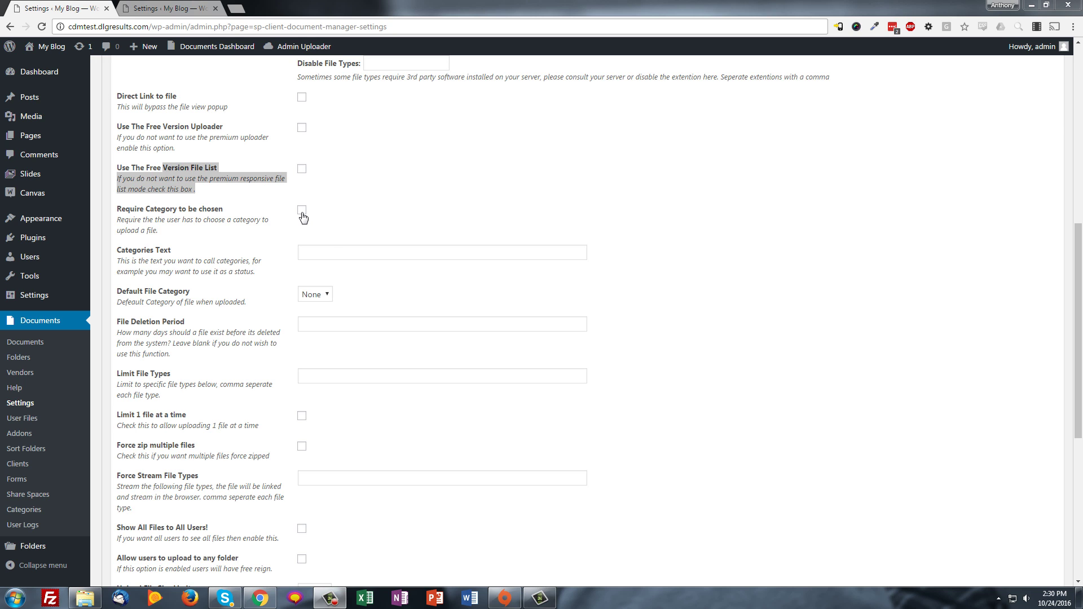
pyautogui.click(341, 252)
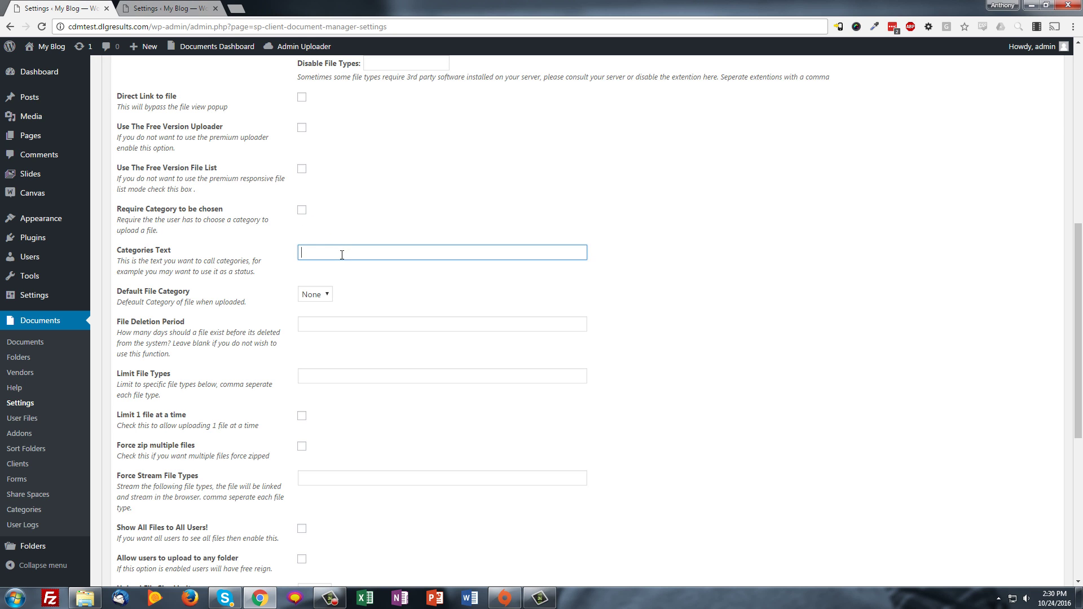
pyautogui.scroll(-1, 341, 255)
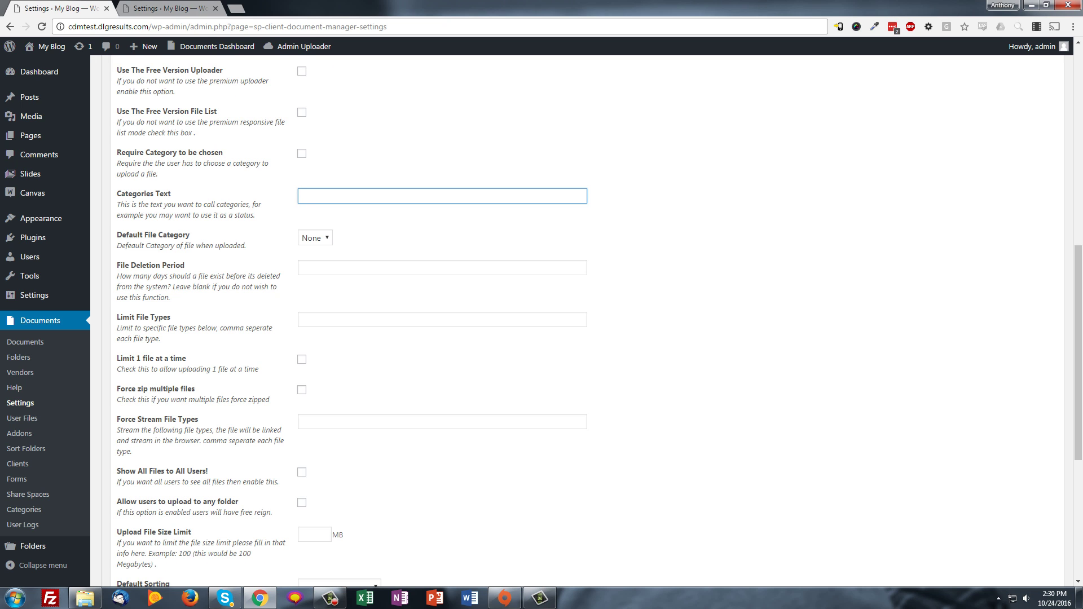
pyautogui.scroll(-1, 606, 220)
pyautogui.moveTo(2, 289)
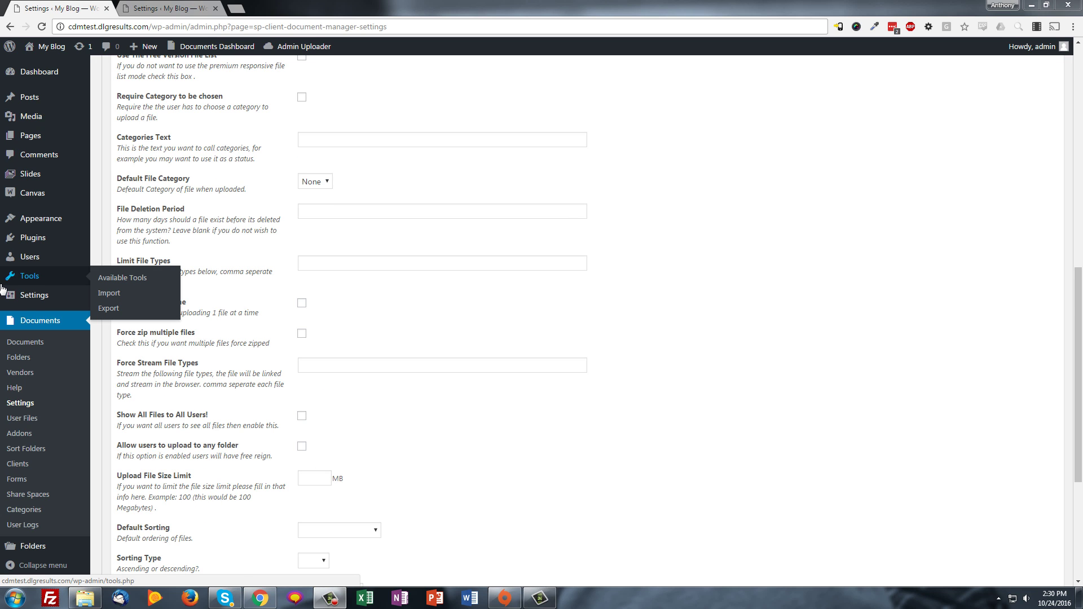
pyautogui.click(331, 212)
pyautogui.scroll(-1, 331, 212)
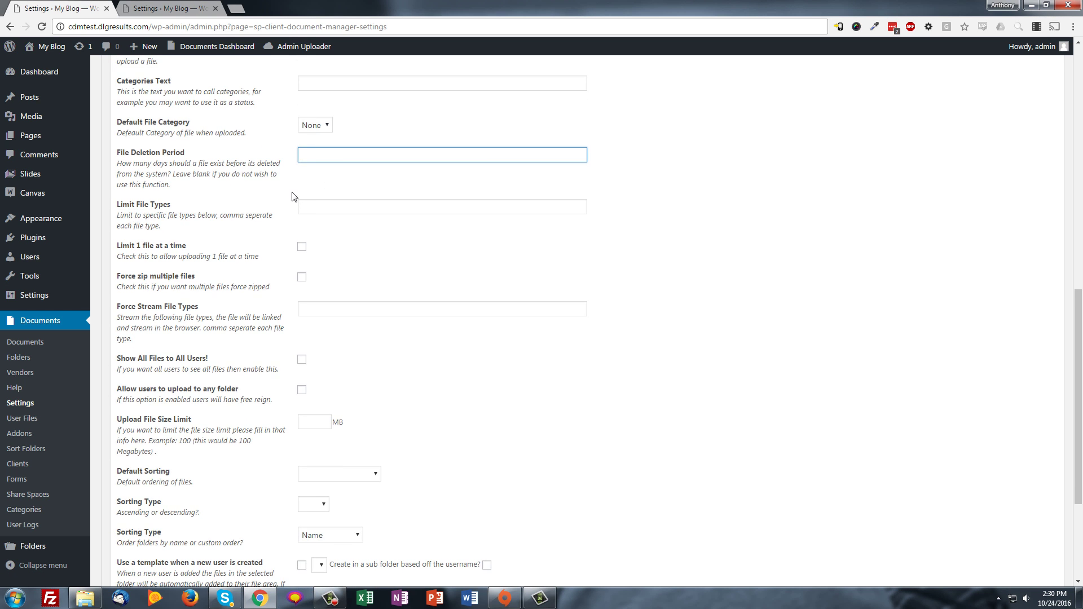
pyautogui.scroll(1, 293, 196)
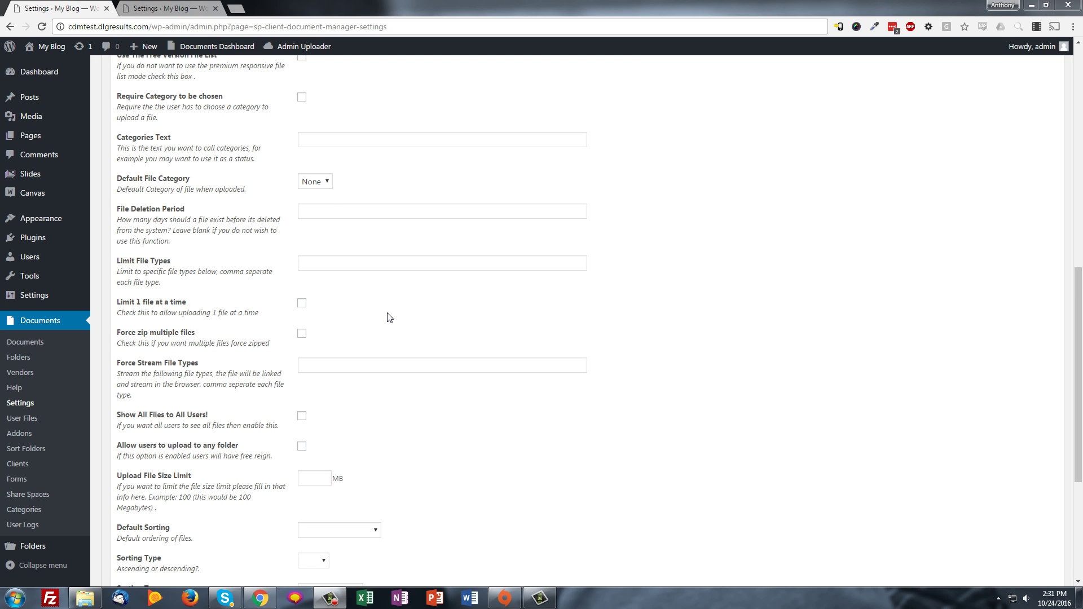
pyautogui.scroll(-1, 210, 297)
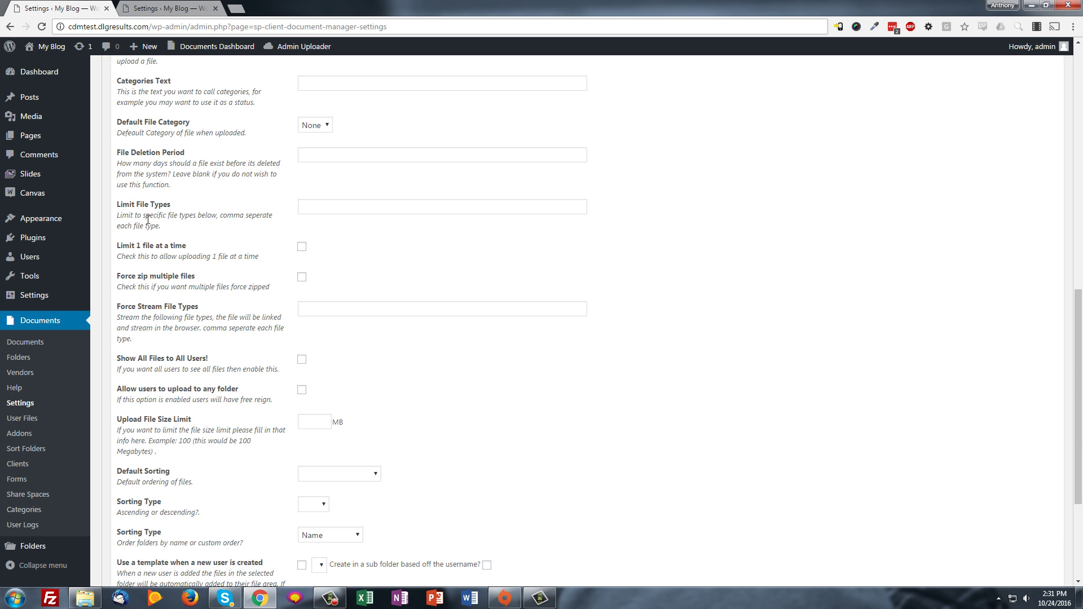
pyautogui.moveTo(172, 226)
pyautogui.mouseDown()
pyautogui.moveTo(118, 214)
pyautogui.moveTo(177, 229)
pyautogui.mouseUp()
pyautogui.click(119, 215)
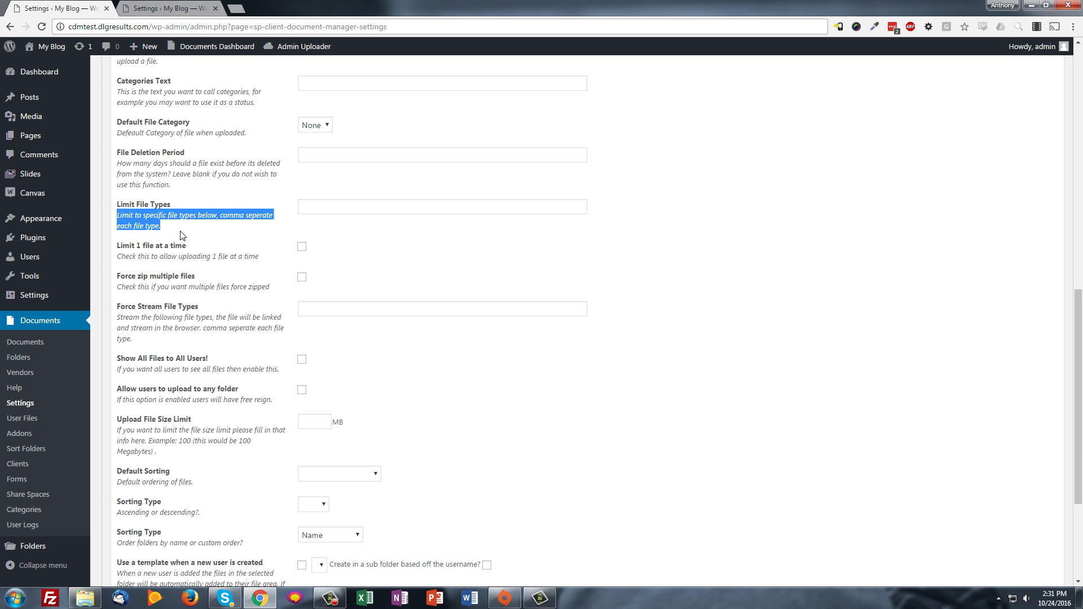
pyautogui.click(317, 205)
pyautogui.write('pd')
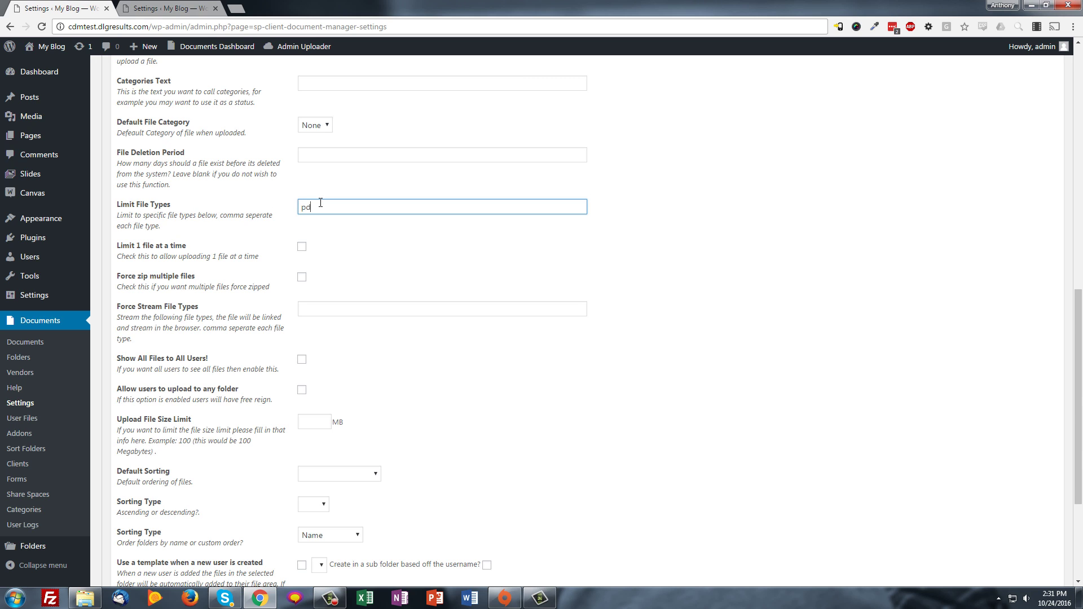
pyautogui.write('f,jpg')
pyautogui.hotkey('ctrl', 'a')
pyautogui.press('BackSpace')
pyautogui.click(332, 290)
pyautogui.scroll(-1, 382, 295)
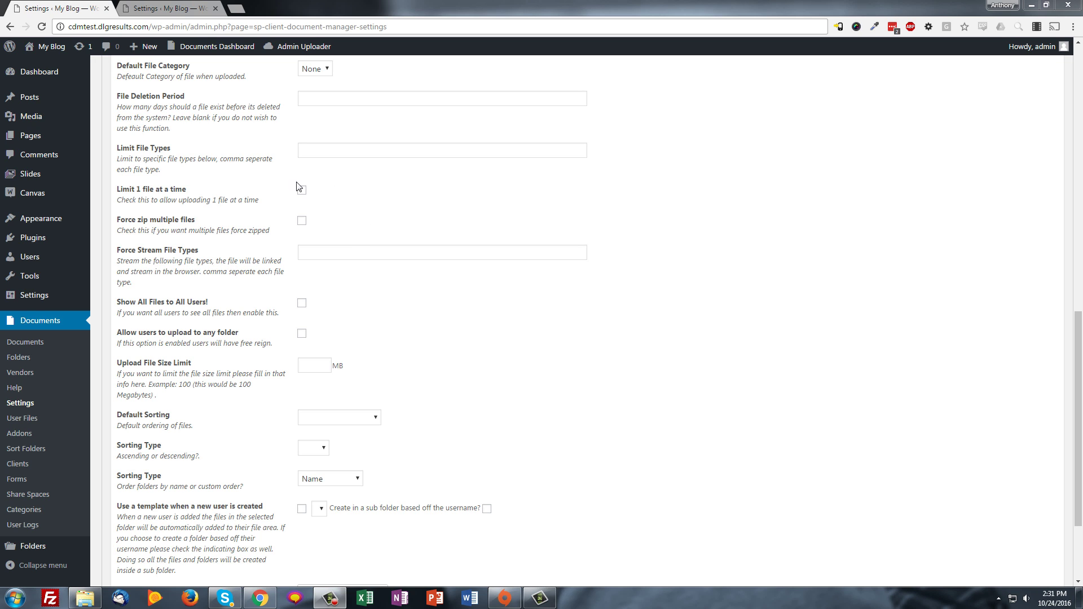
pyautogui.click(305, 258)
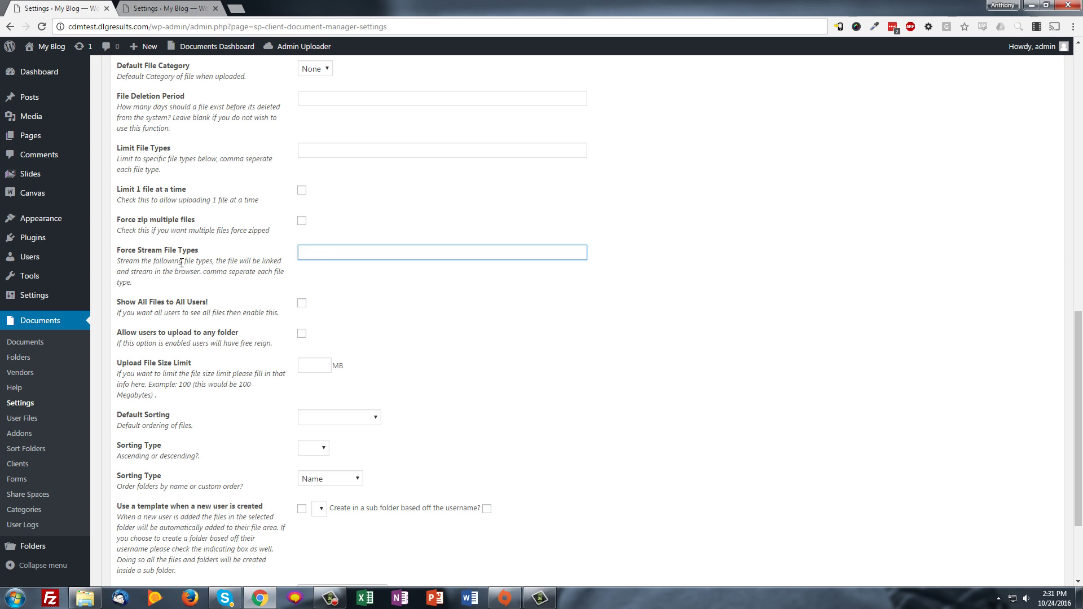
pyautogui.click(338, 264)
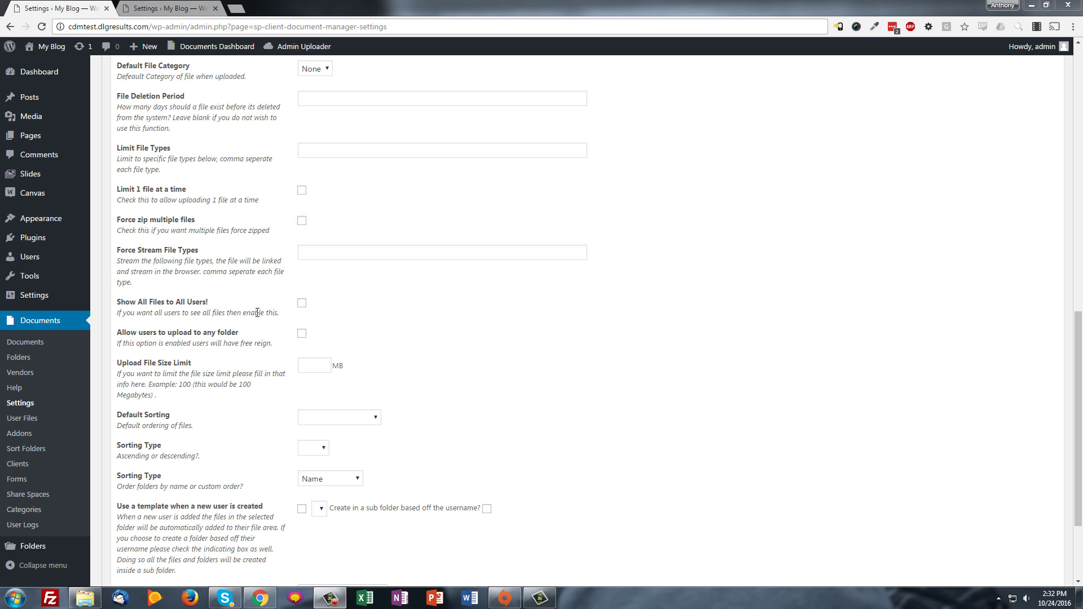
pyautogui.scroll(-3, 95, 242)
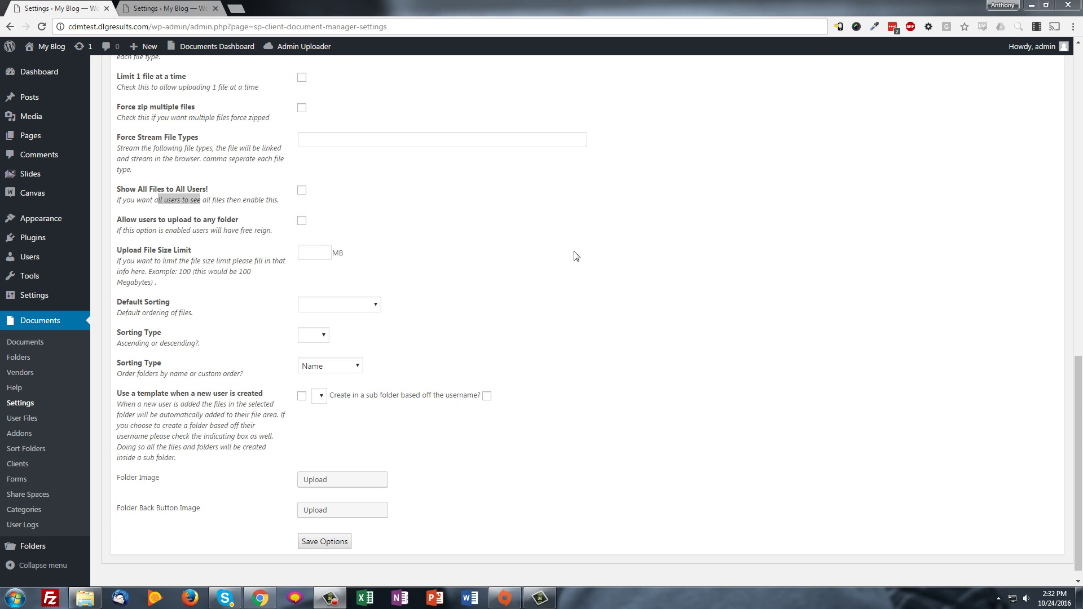
pyautogui.click(314, 252)
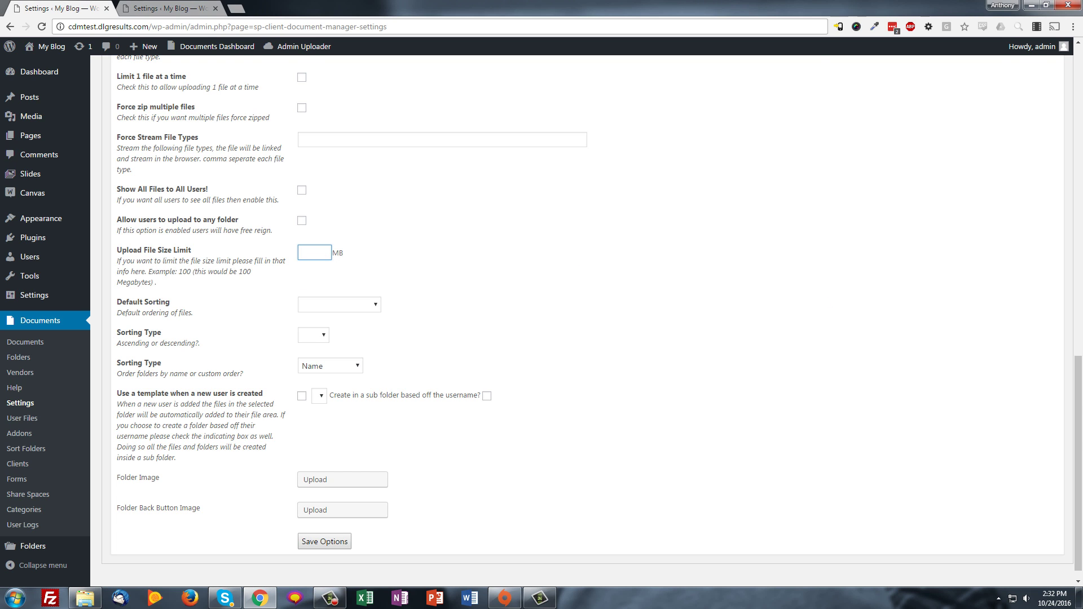
pyautogui.click(326, 305)
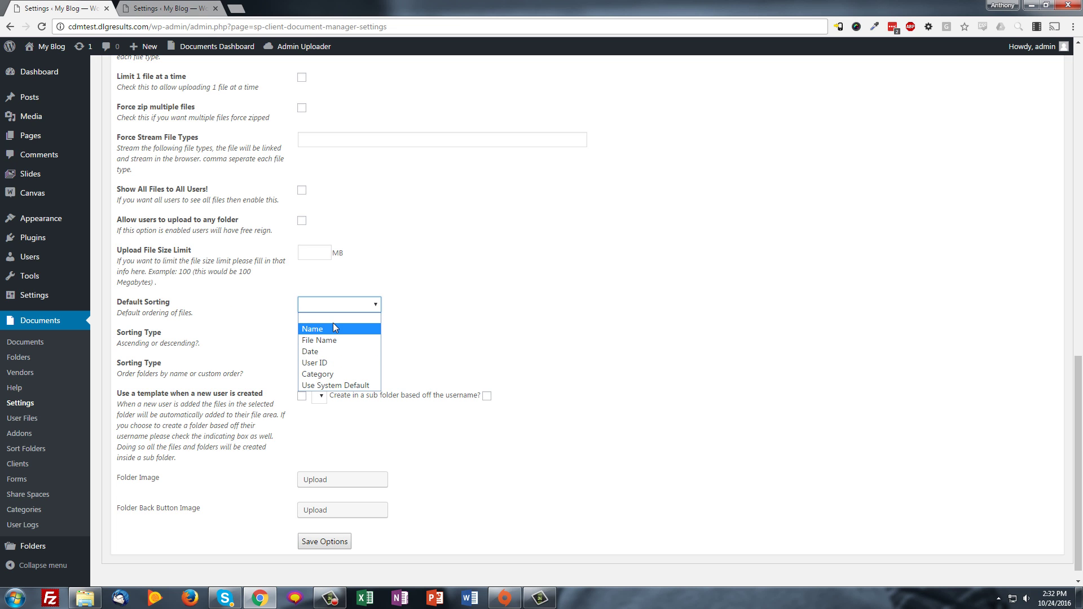
pyautogui.click(576, 310)
pyautogui.scroll(-1, 319, 378)
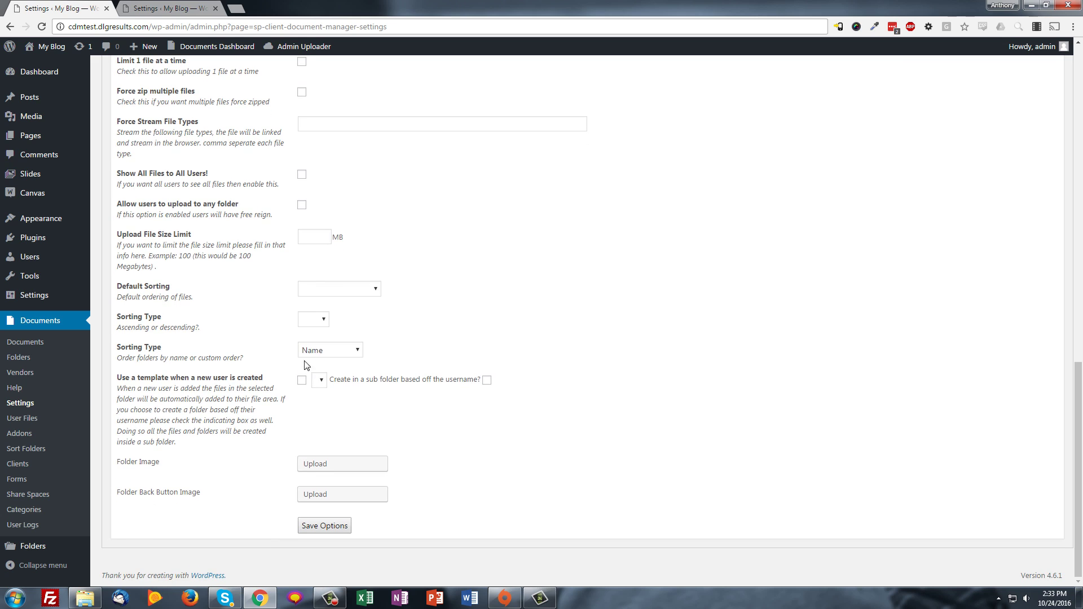
pyautogui.click(320, 319)
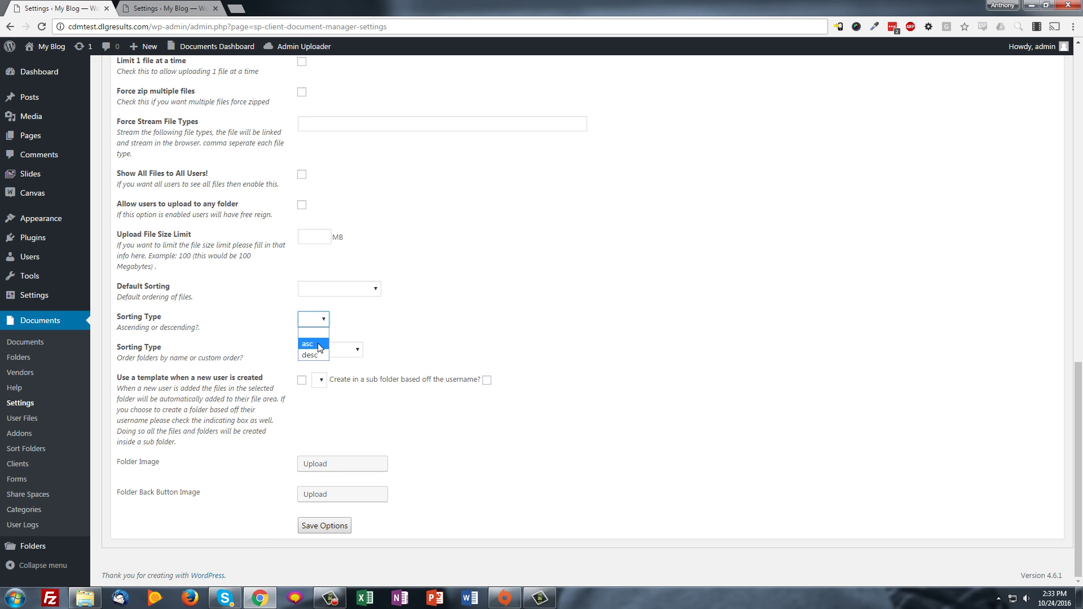
pyautogui.click(381, 333)
pyautogui.click(361, 350)
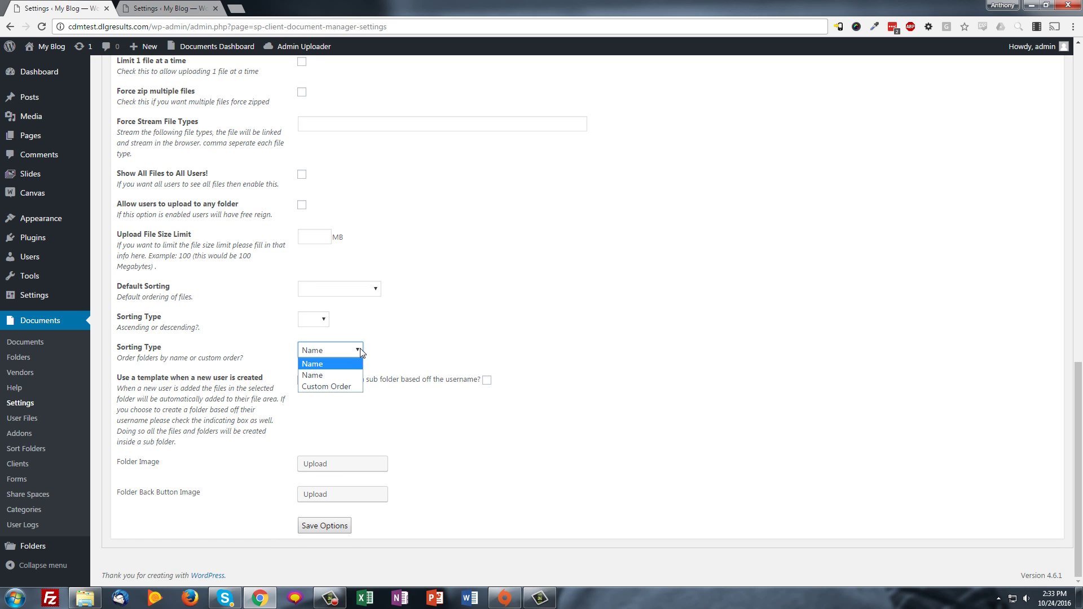
pyautogui.click(362, 351)
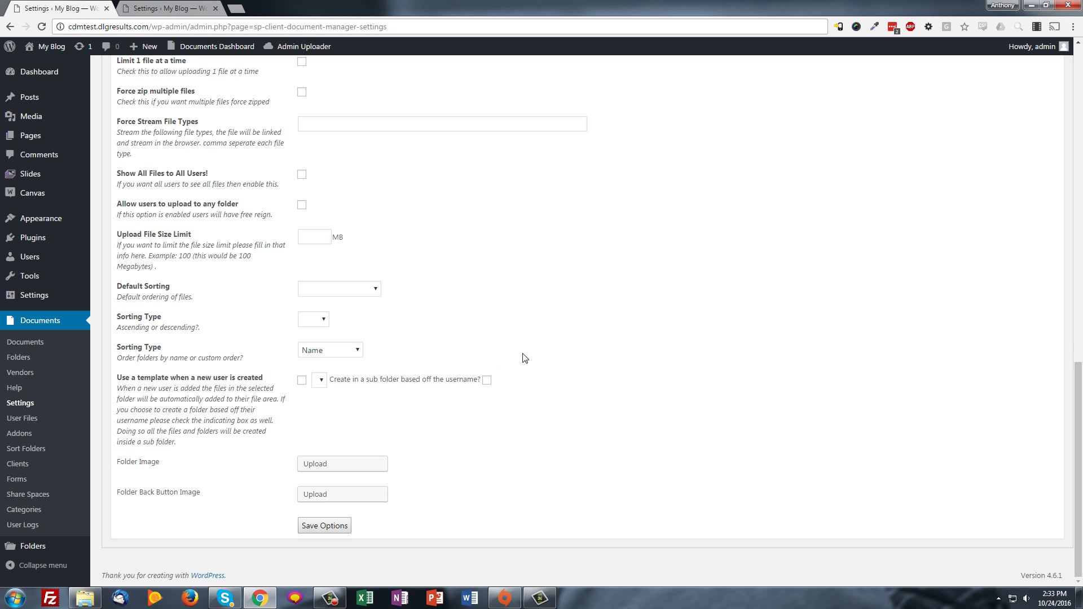
pyautogui.click(333, 354)
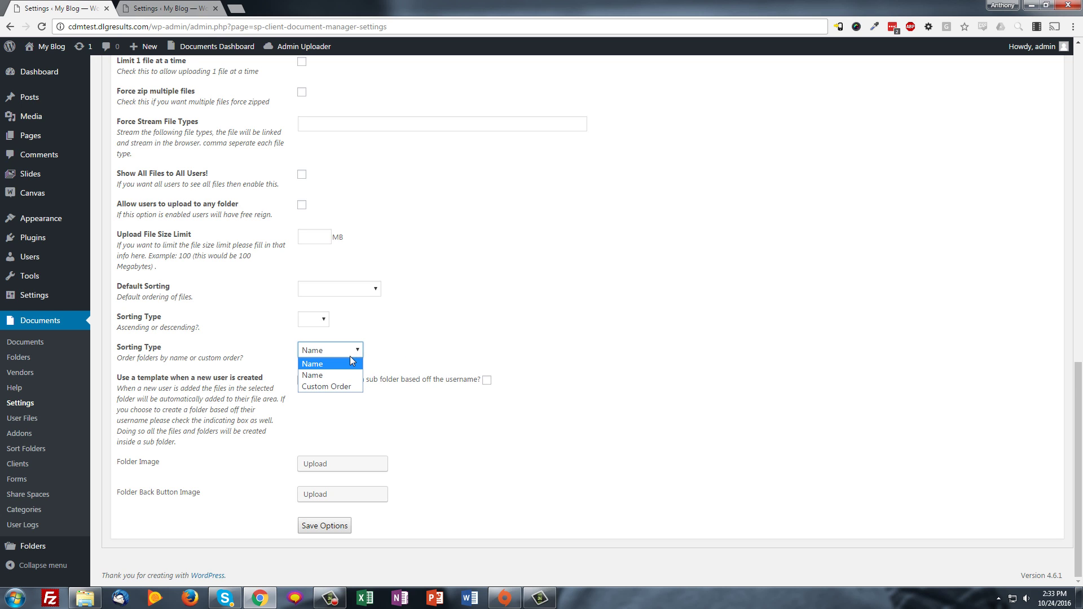
pyautogui.press('Down')
pyautogui.press('Down')
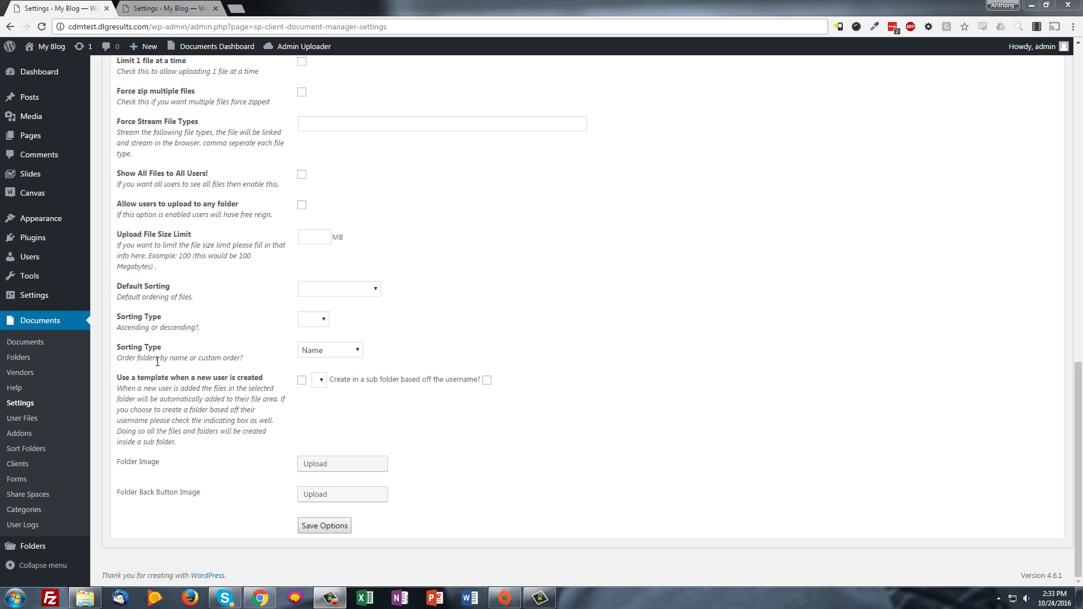
pyautogui.moveTo(122, 376); pyautogui.dragTo(231, 374)
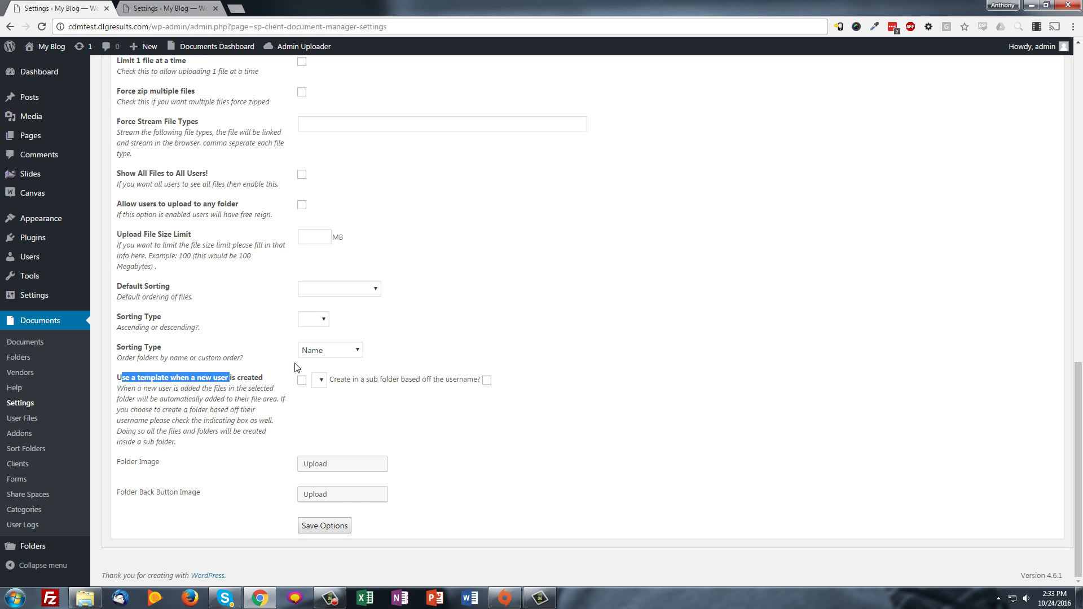
pyautogui.click(294, 386)
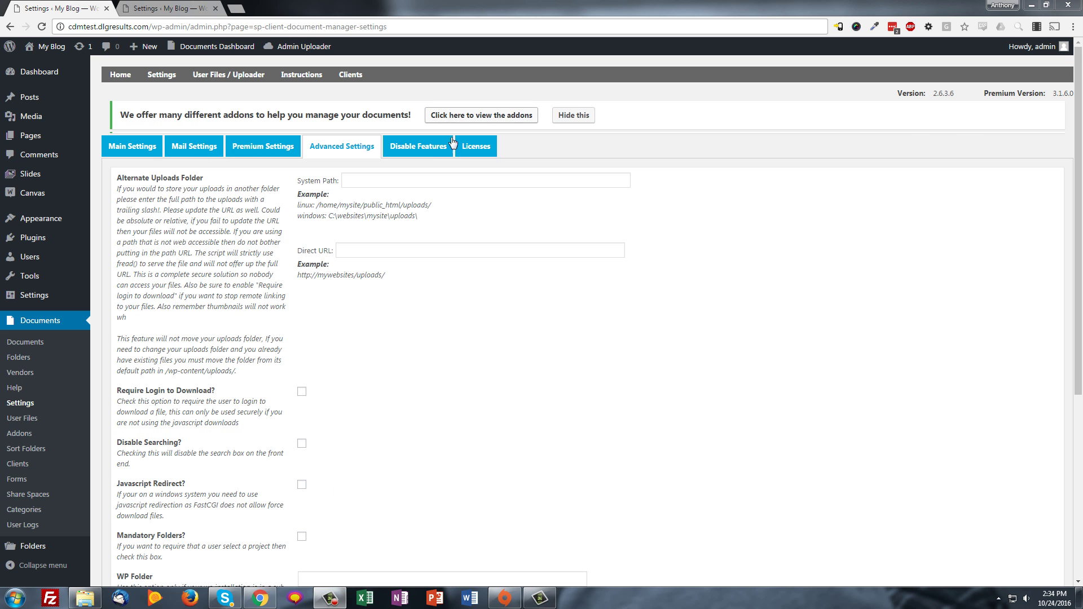
# Show the Disable Features tab and review its Base Features and Premium Addon checkboxes
pyautogui.click(420, 145)
pyautogui.scroll(-1, 372, 396)
pyautogui.scroll(-7, 370, 399)
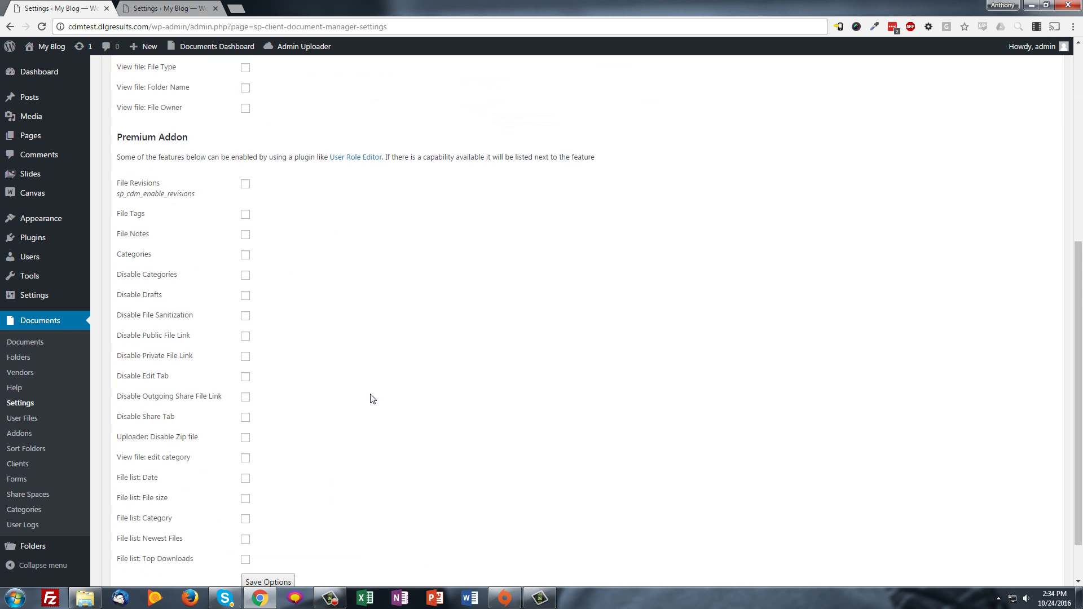
pyautogui.scroll(6, 299, 491)
pyautogui.scroll(-1, 273, 471)
pyautogui.scroll(-5, 273, 472)
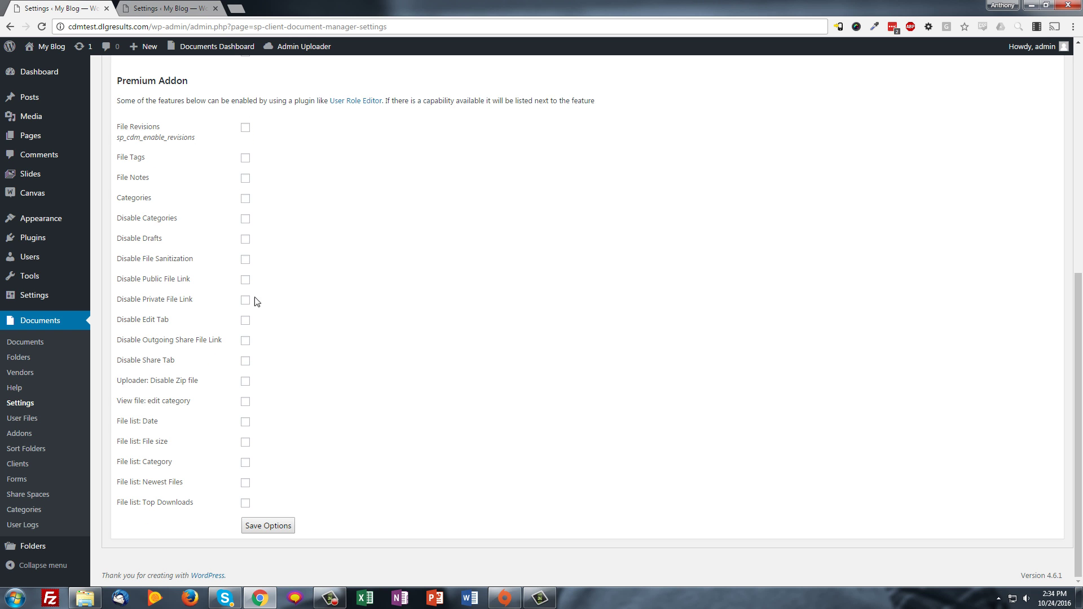
pyautogui.scroll(7, 491, 451)
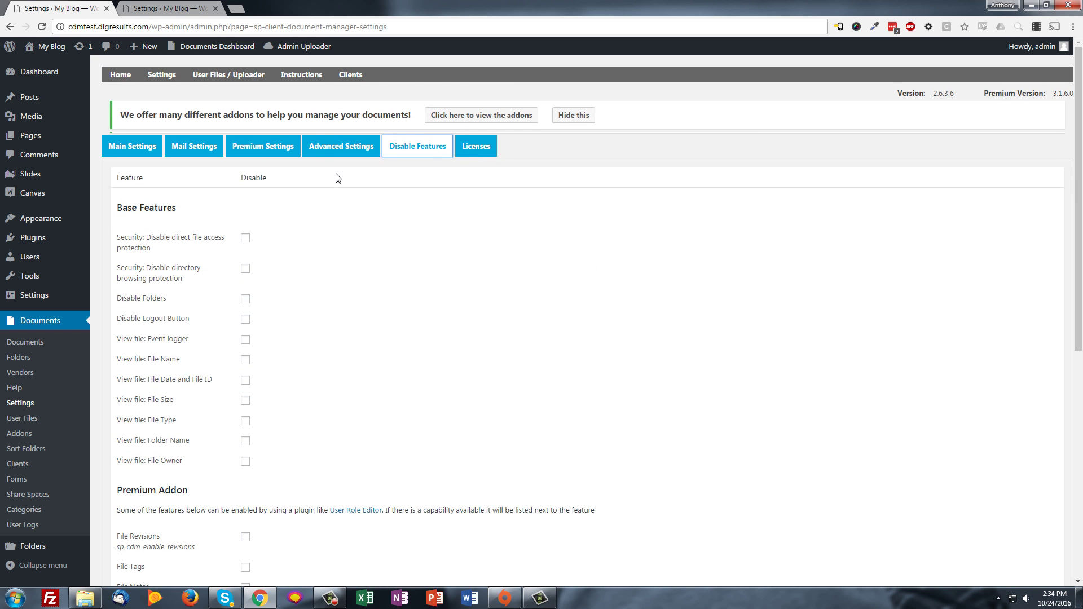
pyautogui.press('F10')
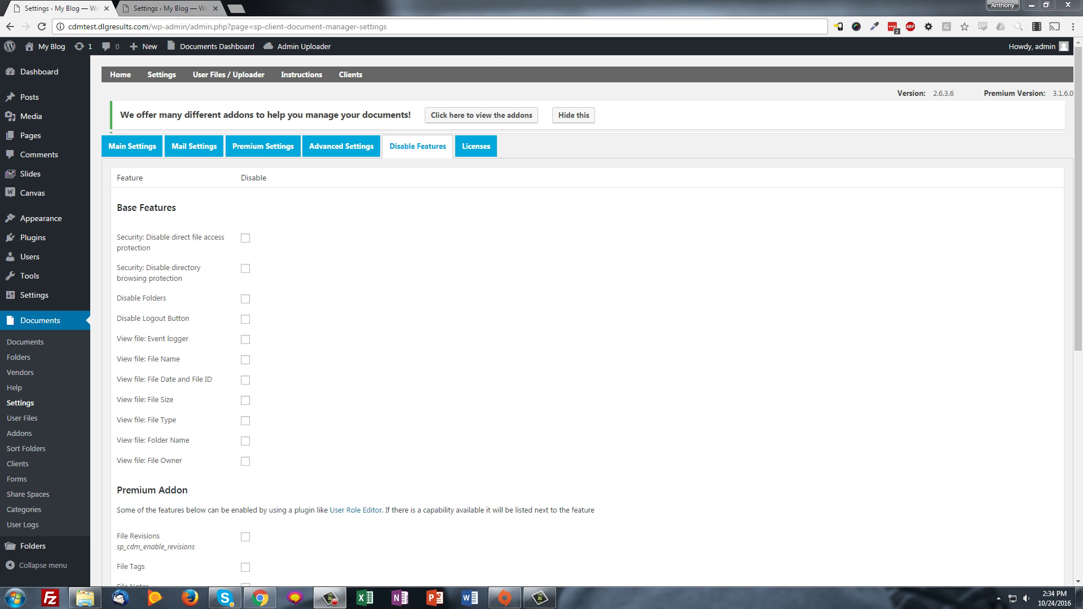
# Open the plugin's mail settings and scroll through the blank notification email templates
pyautogui.click(198, 145)
pyautogui.scroll(-2, 286, 367)
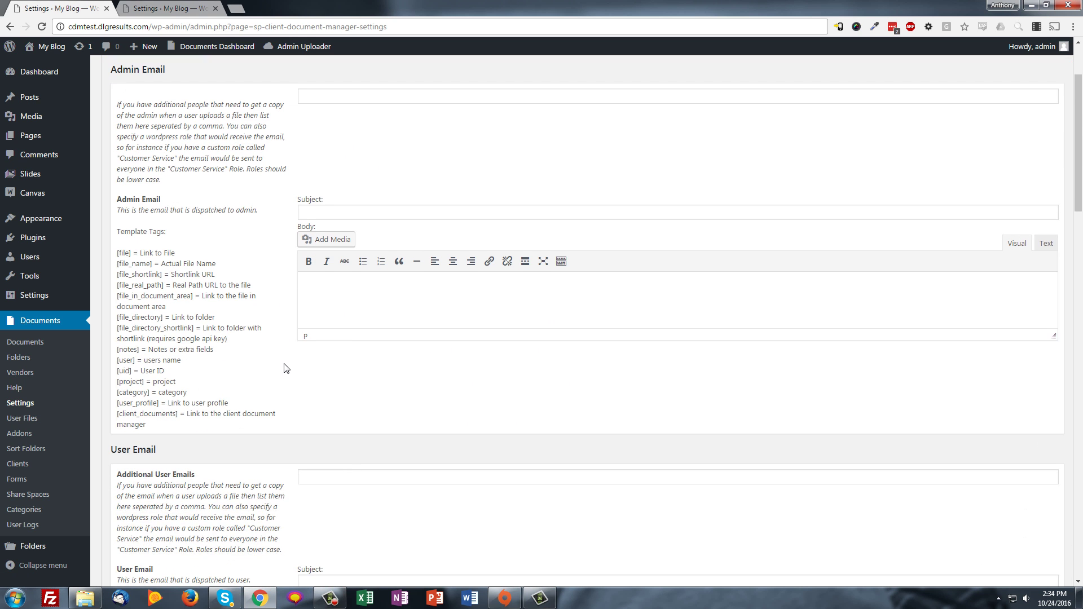
pyautogui.scroll(-13, 208, 417)
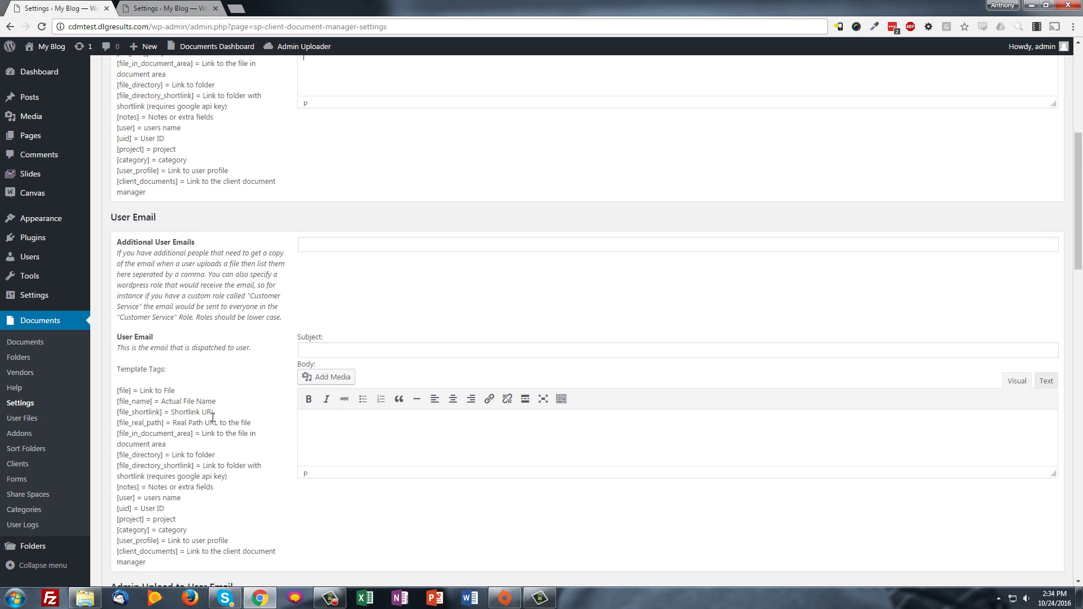
pyautogui.scroll(15, 213, 417)
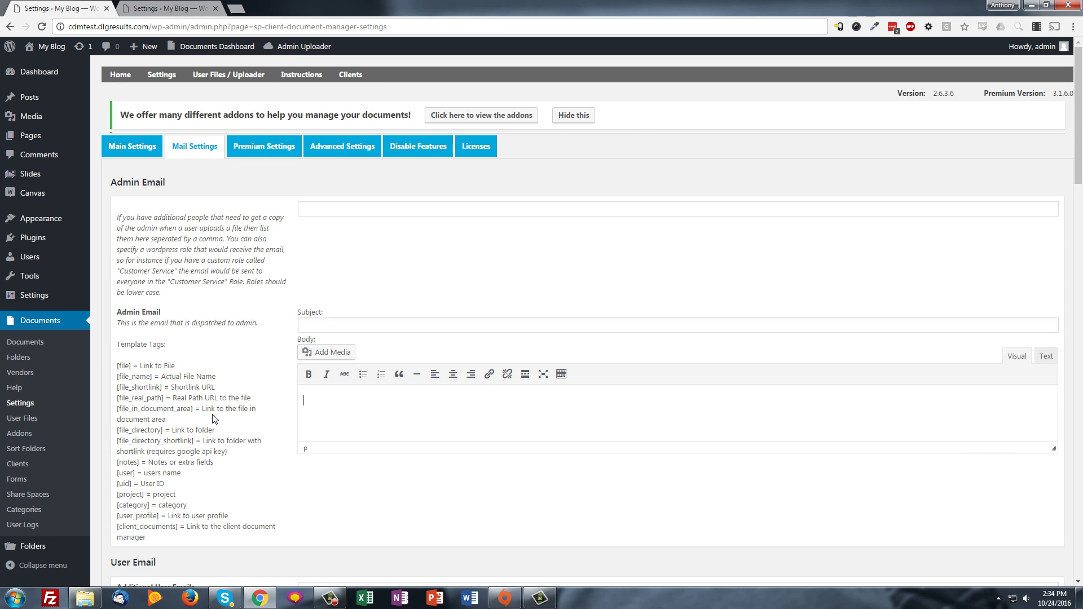
pyautogui.scroll(-5, 211, 415)
pyautogui.scroll(-2, 211, 414)
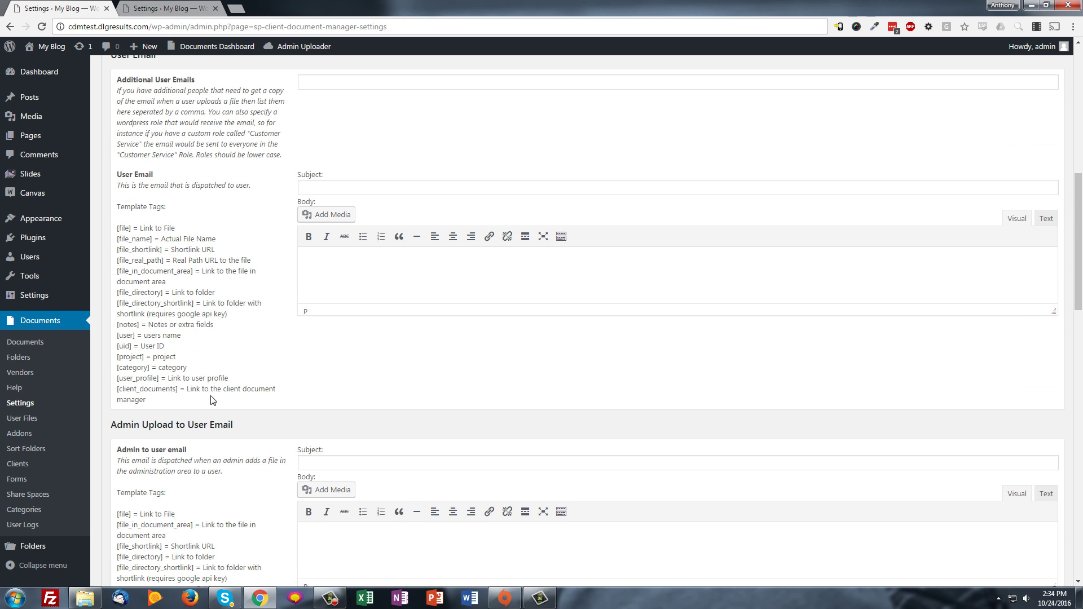
pyautogui.scroll(-5, 248, 401)
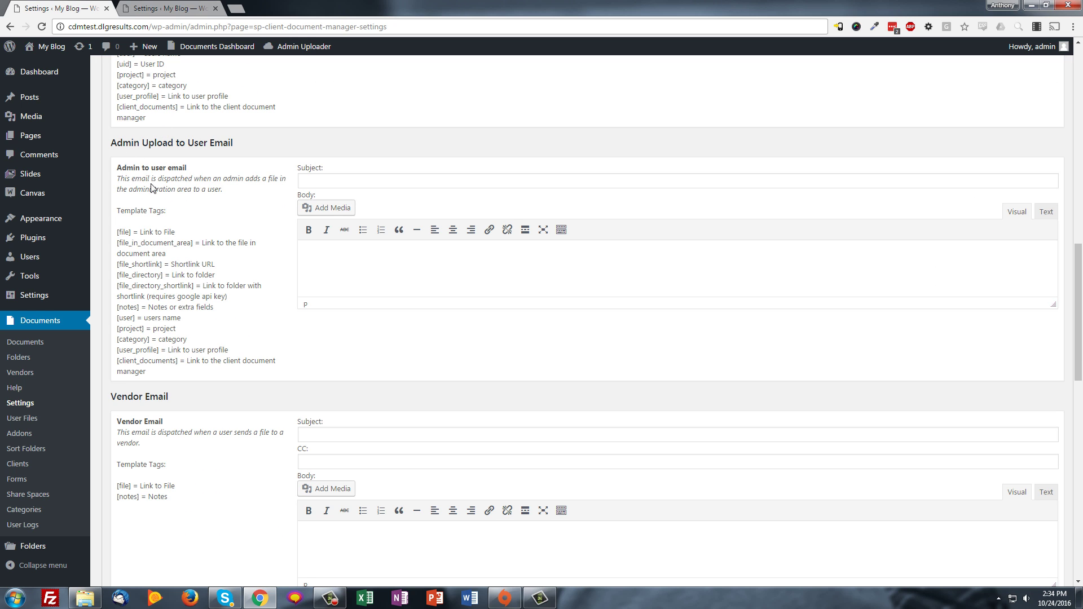
pyautogui.scroll(-3, 274, 341)
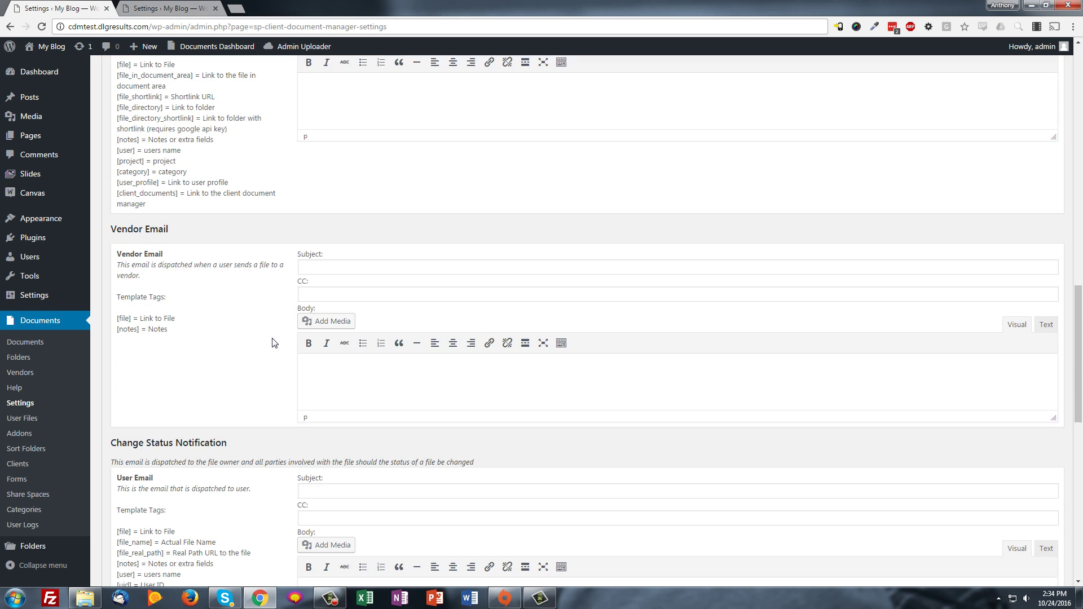
pyautogui.scroll(-7, 167, 348)
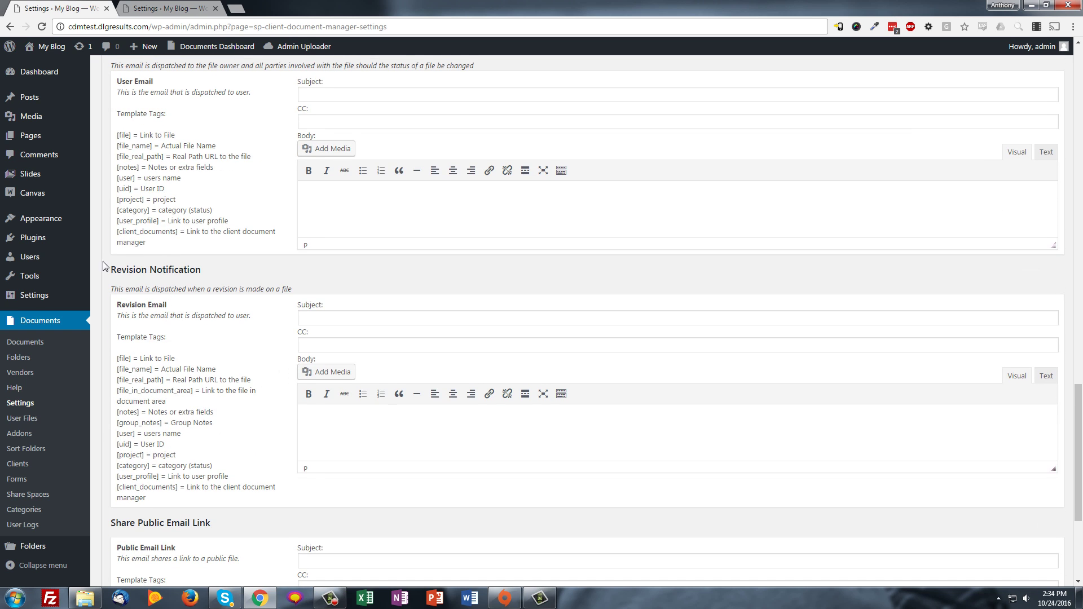
pyautogui.moveTo(103, 265); pyautogui.dragTo(186, 296)
pyautogui.scroll(-4, 160, 285)
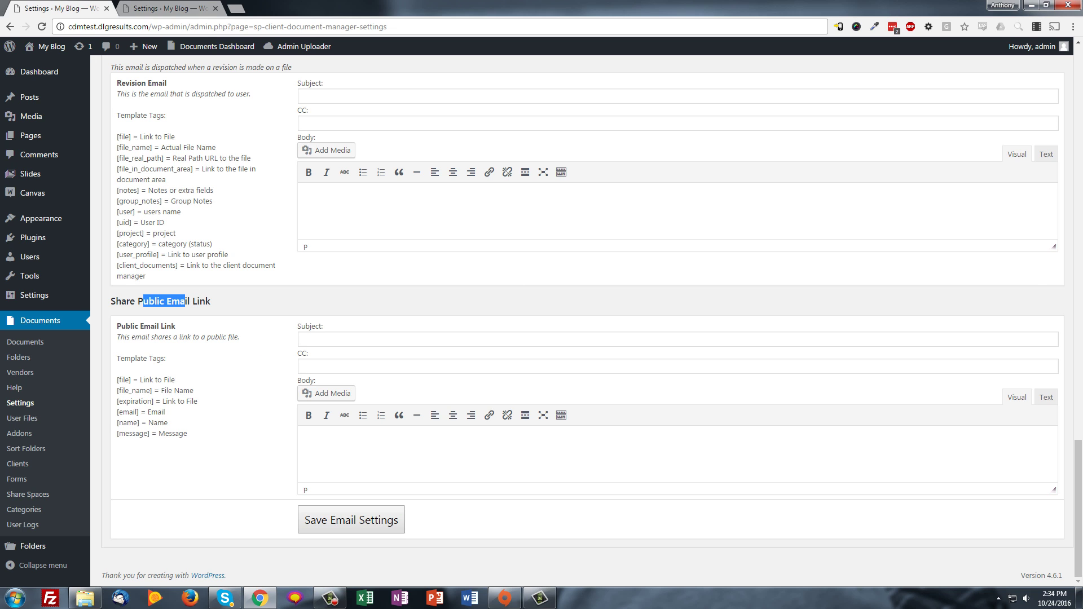
pyautogui.press('F10')
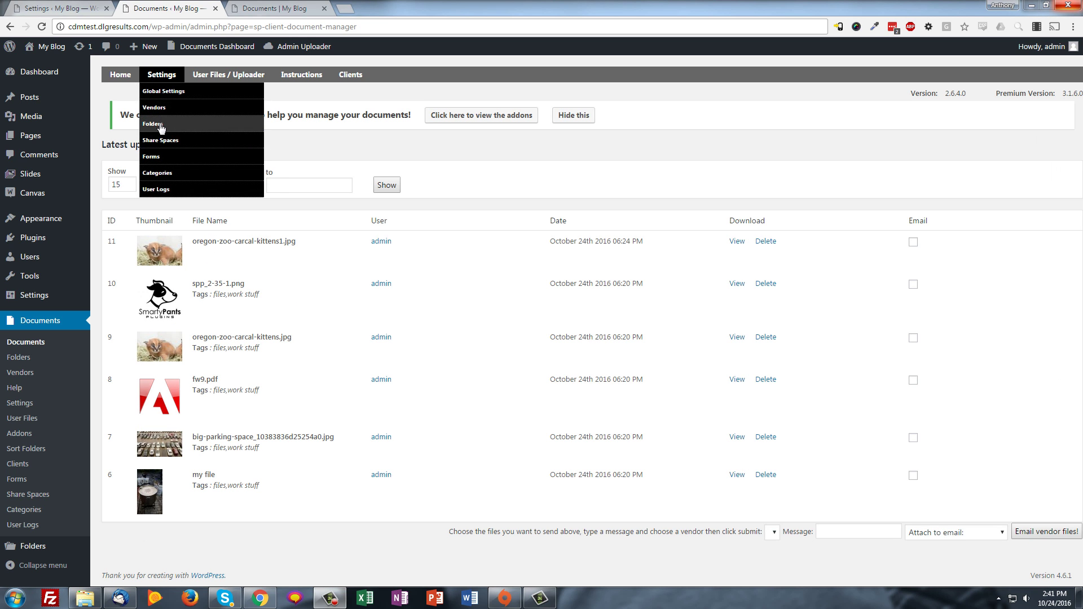
# Review folder #1's blank File Retention Period in Settings > Folders, then return to the folder list
pyautogui.click(161, 125)
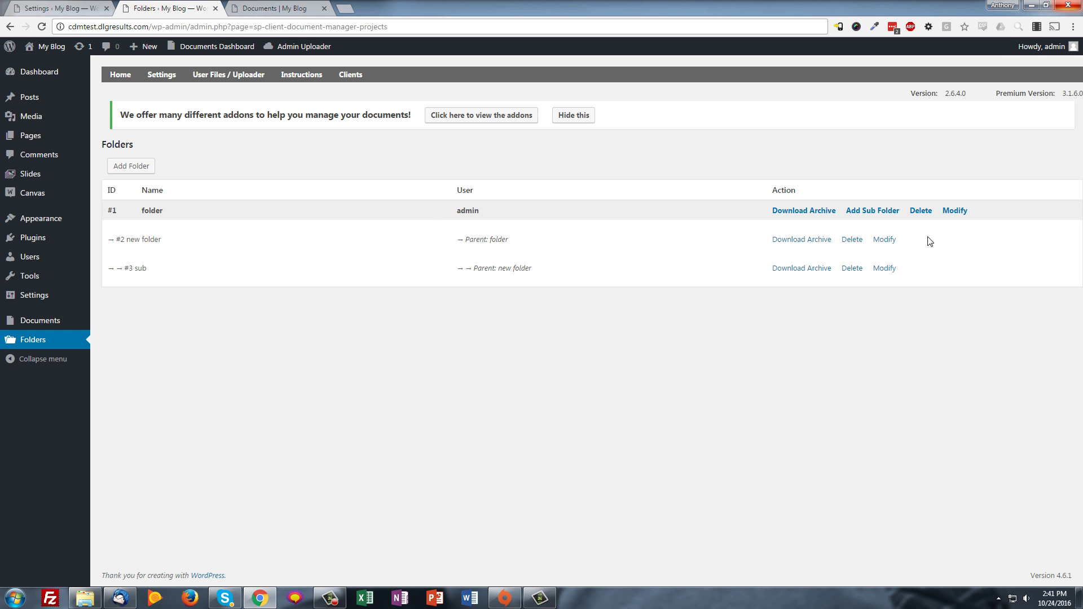
pyautogui.click(953, 212)
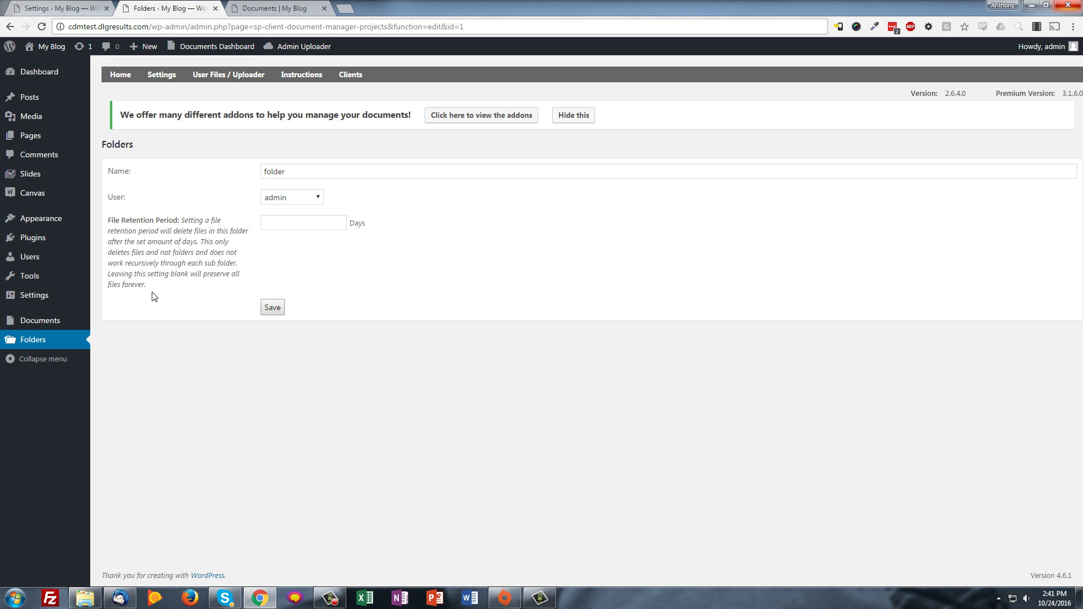
pyautogui.moveTo(162, 285); pyautogui.dragTo(120, 219)
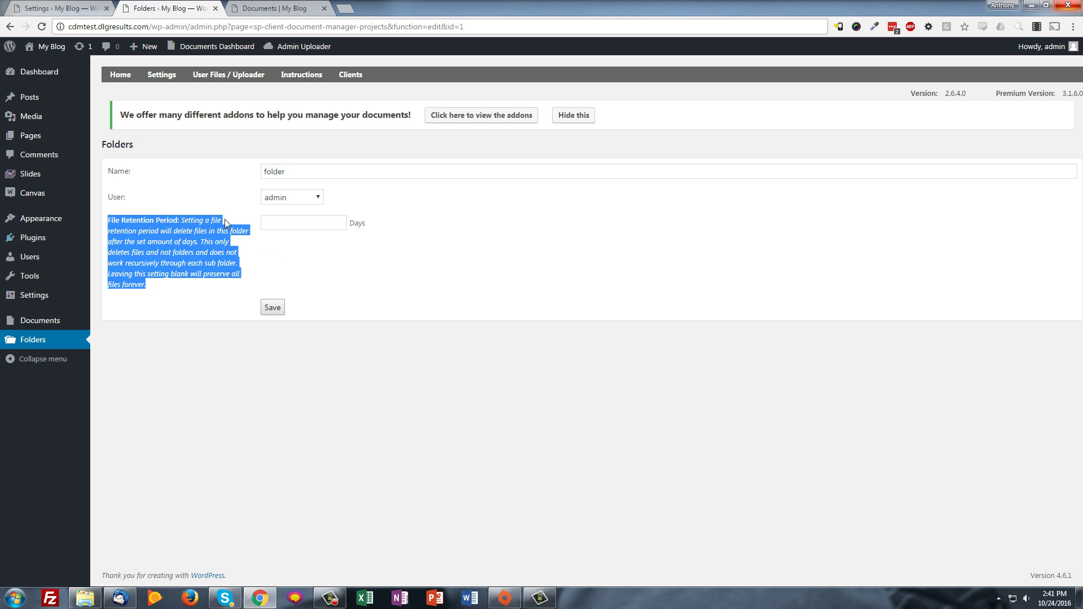
pyautogui.click(288, 229)
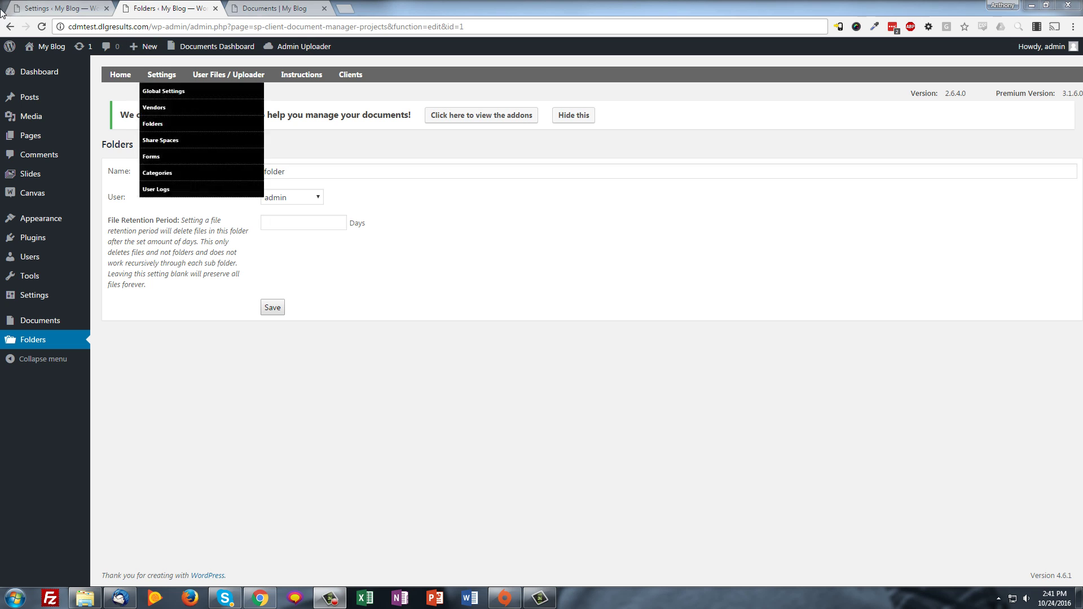
pyautogui.click(9, 27)
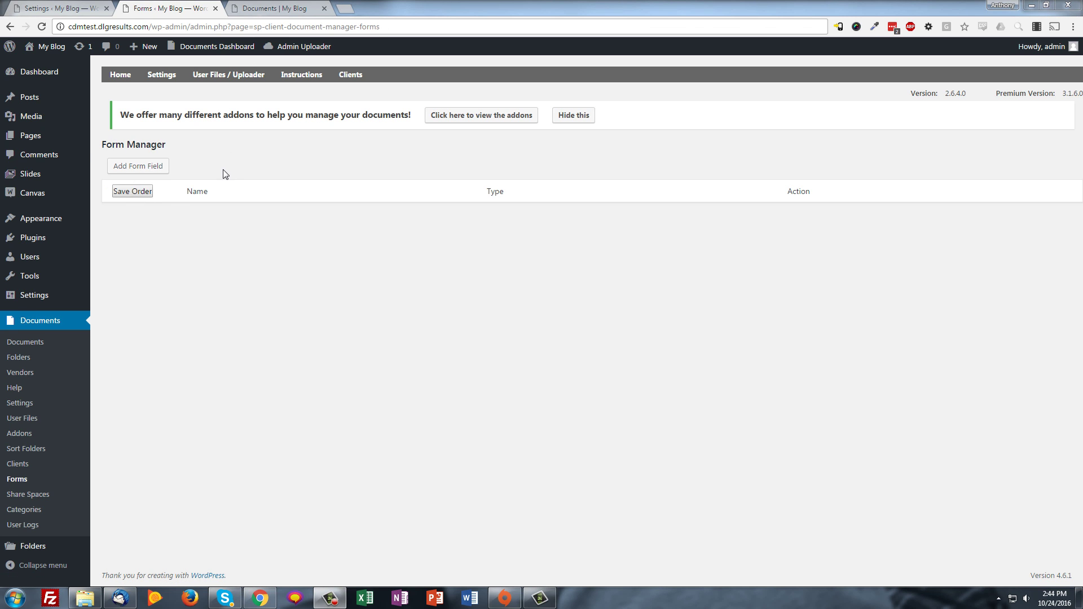
# Add a 'what color shirt?' Select Box field with colour default options and save it
pyautogui.click(138, 169)
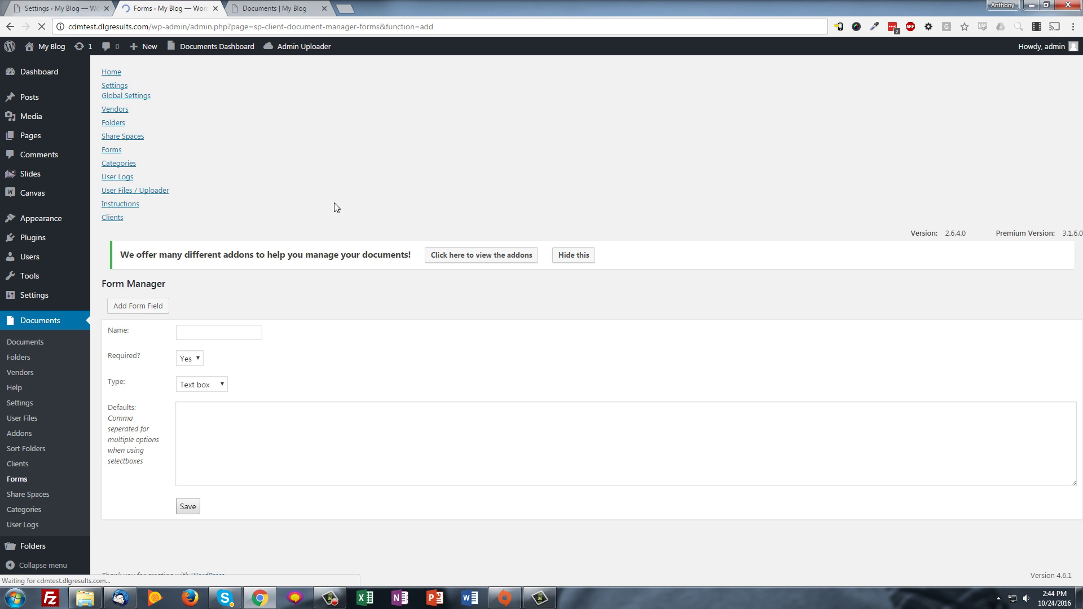
pyautogui.click(233, 197)
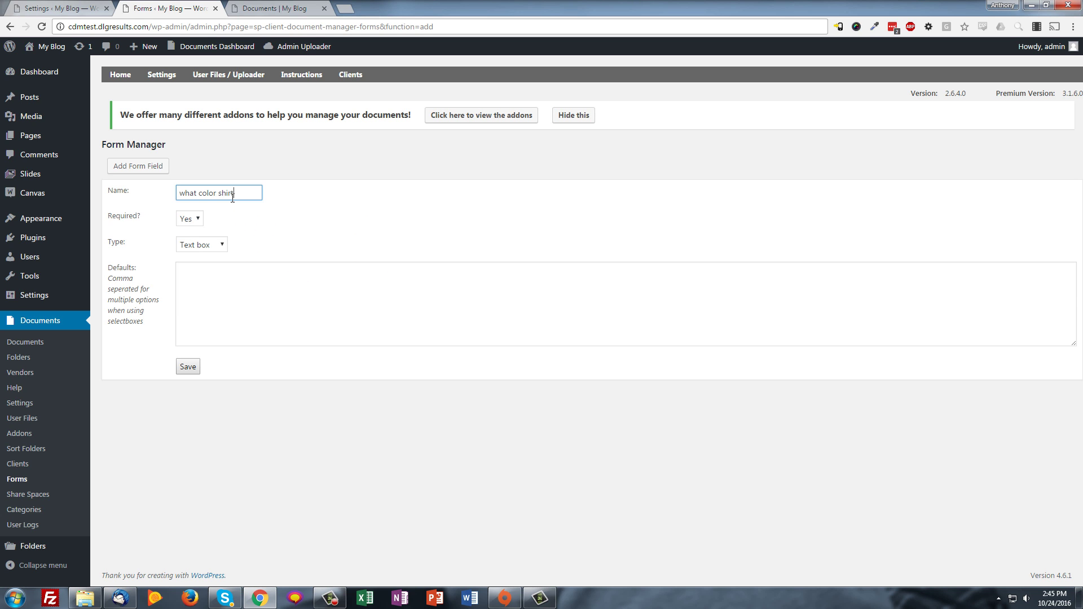
pyautogui.click(203, 246)
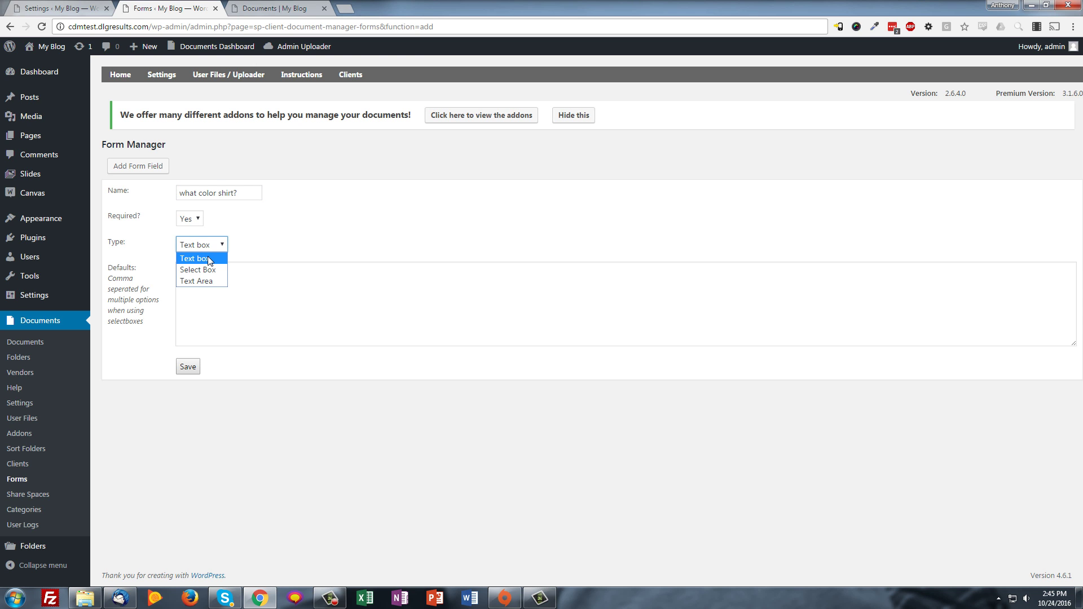
pyautogui.click(208, 270)
pyautogui.click(222, 294)
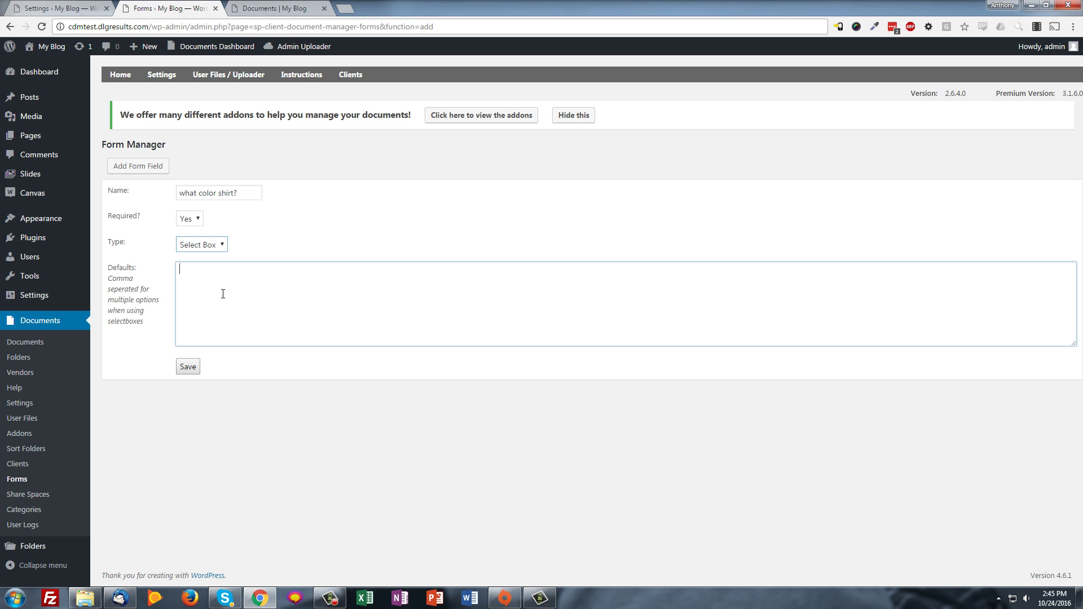
pyautogui.write('Red,Blue,Black')
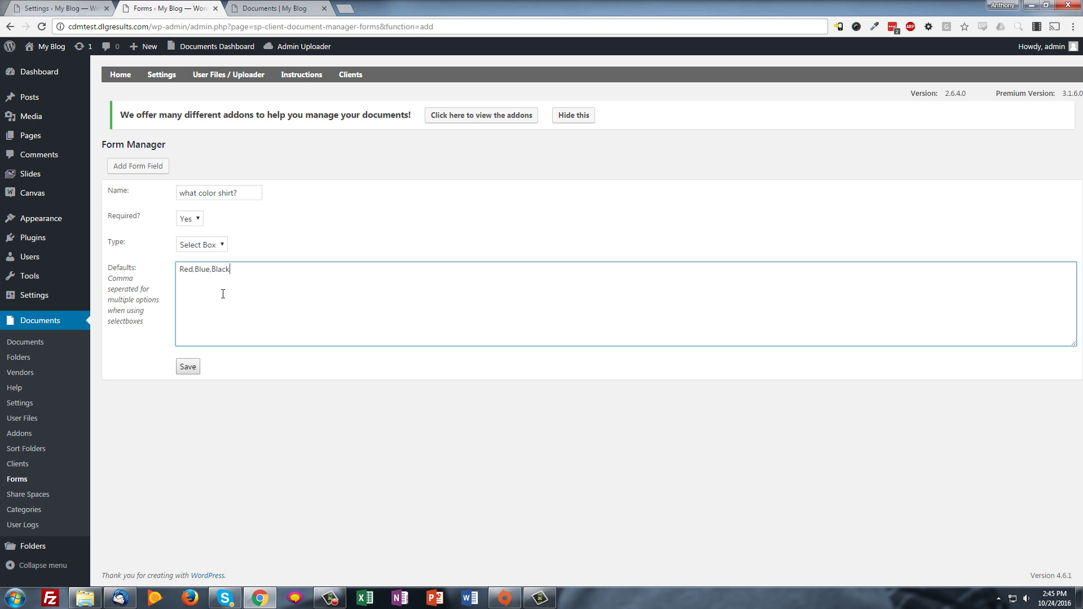
pyautogui.click(191, 367)
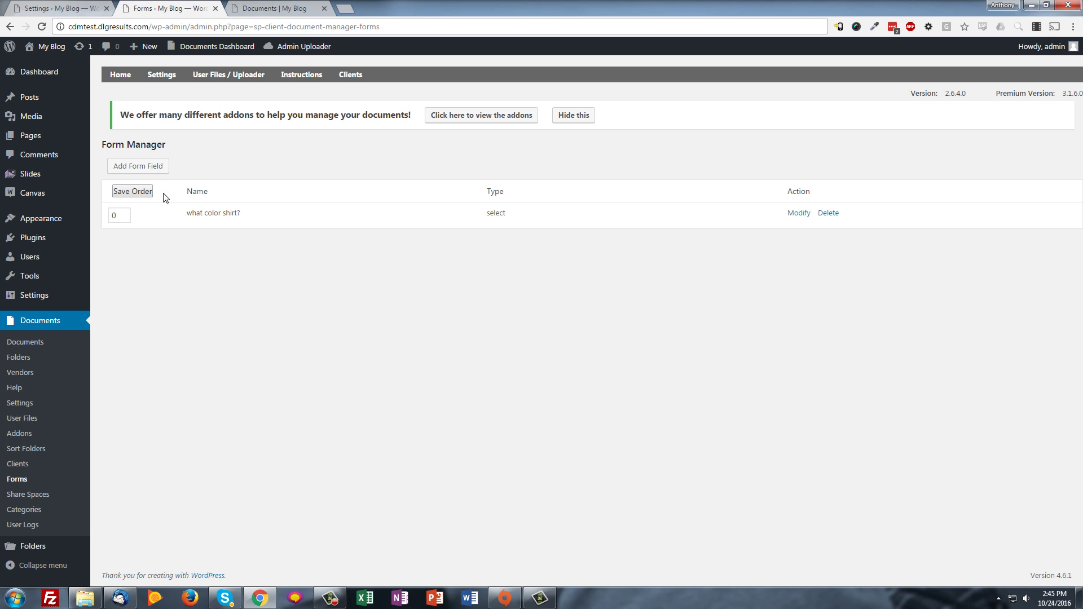
# Add a 'Comments' Text Area upload field and save it
pyautogui.click(147, 169)
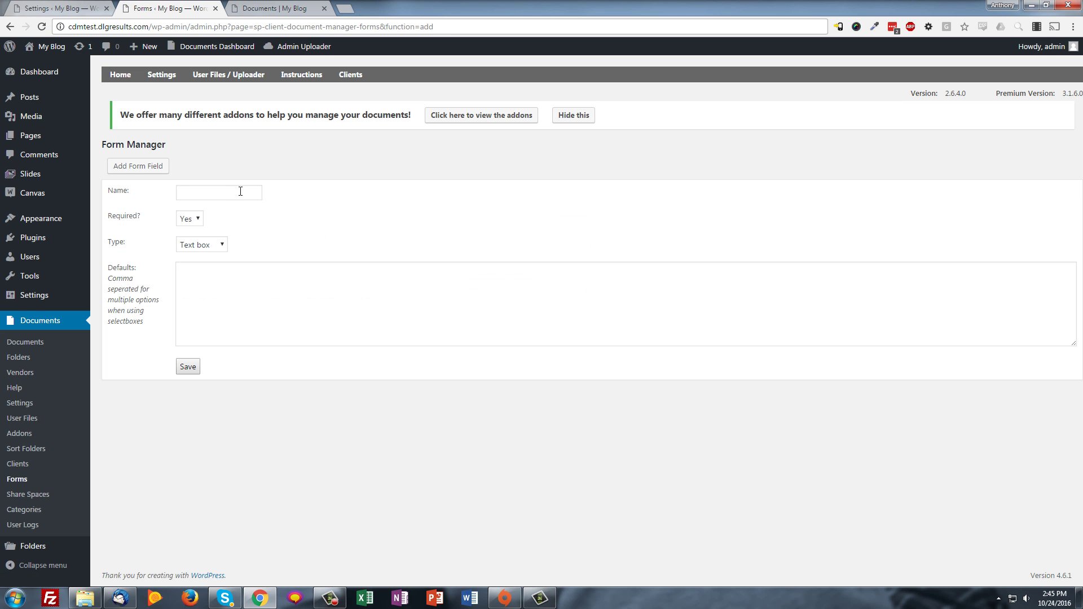
pyautogui.click(241, 191)
pyautogui.write('Comments')
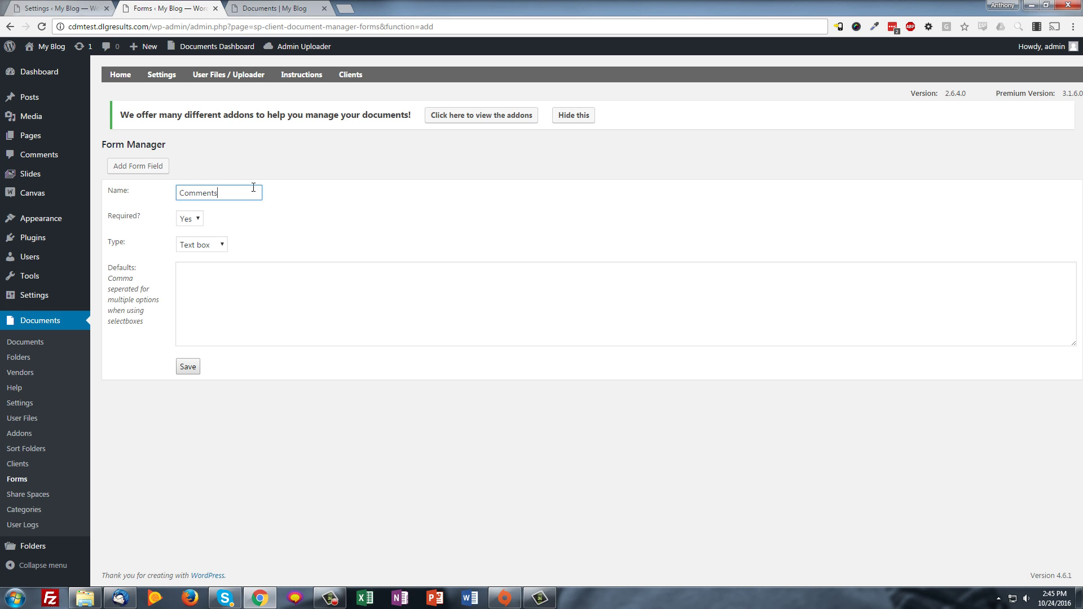
pyautogui.click(201, 247)
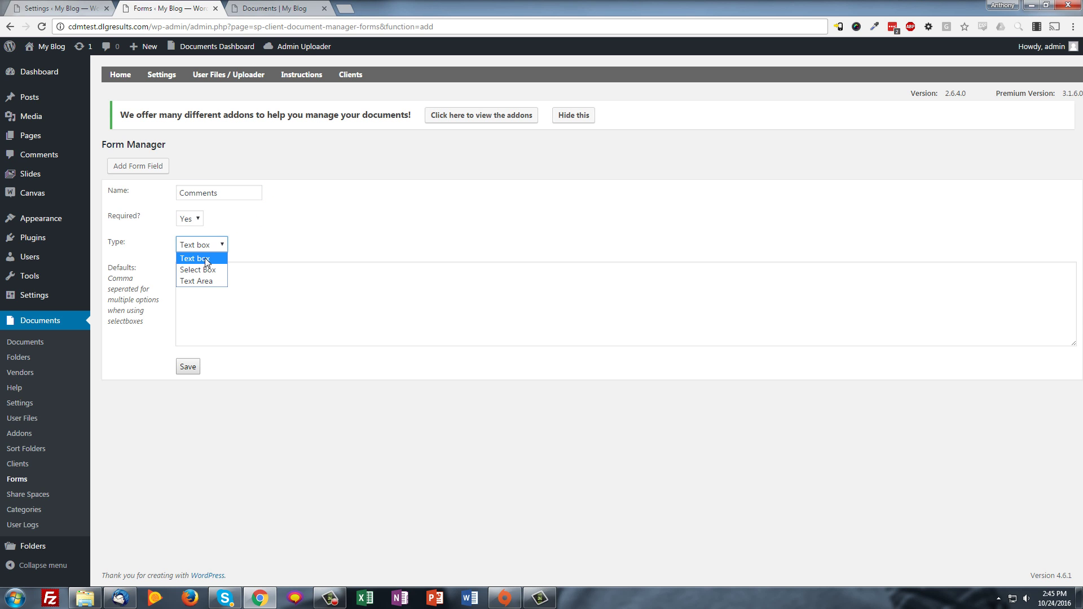
pyautogui.click(209, 281)
pyautogui.click(231, 289)
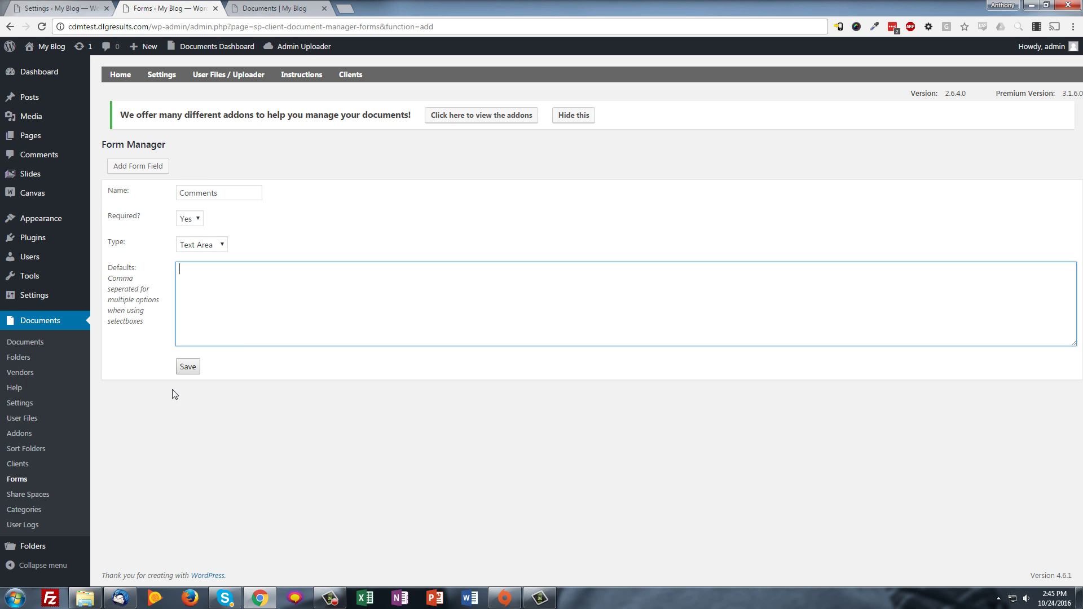
pyautogui.click(188, 367)
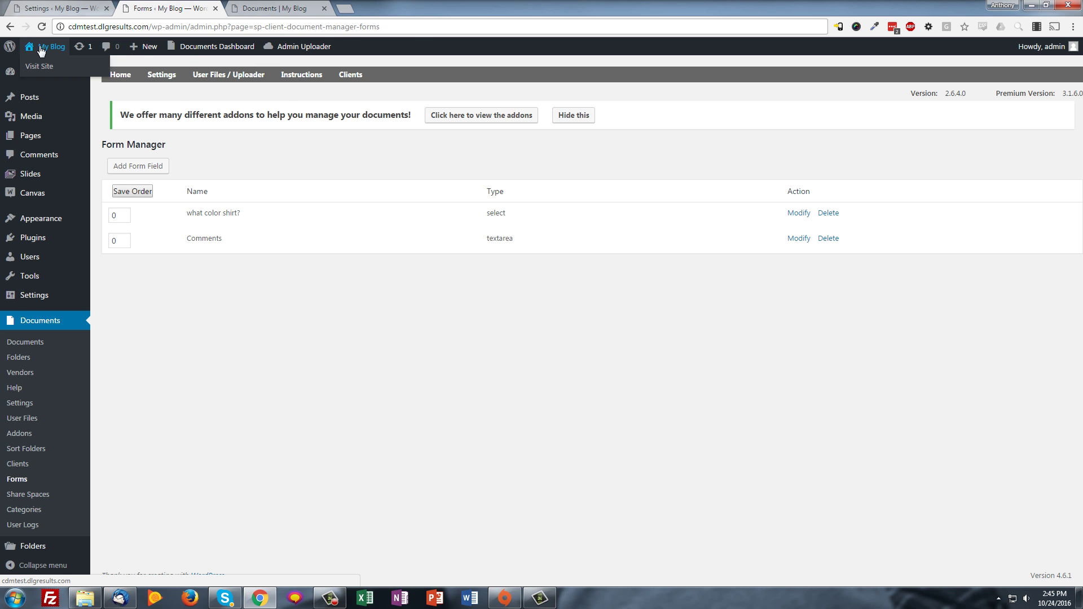
# Reload the public Documents page and open the upload form showing the new shirt colour field
pyautogui.hotkey('ctrl', 'Tab')
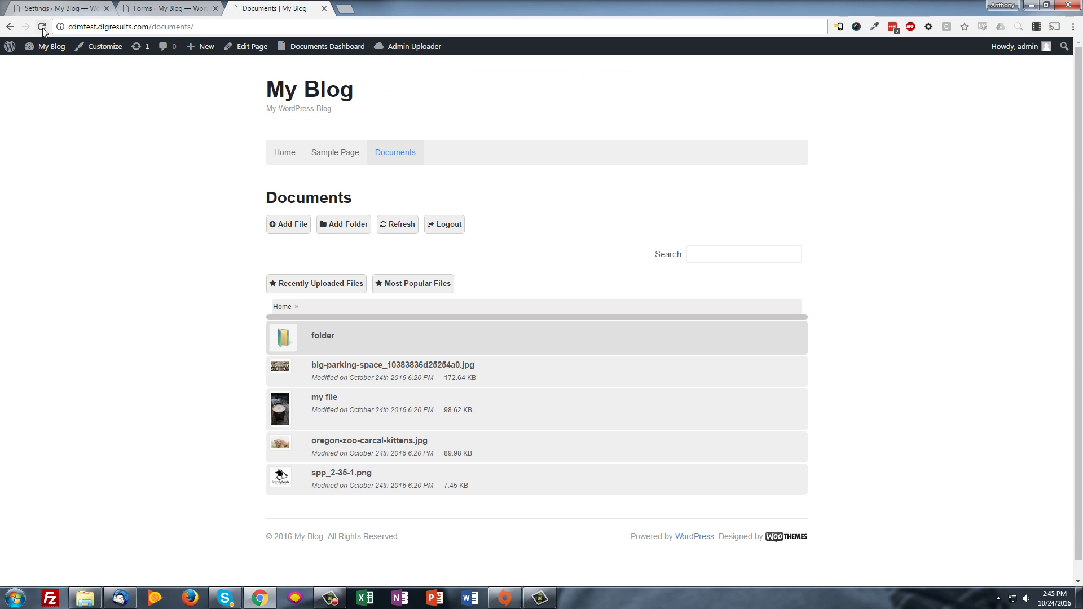
pyautogui.click(42, 27)
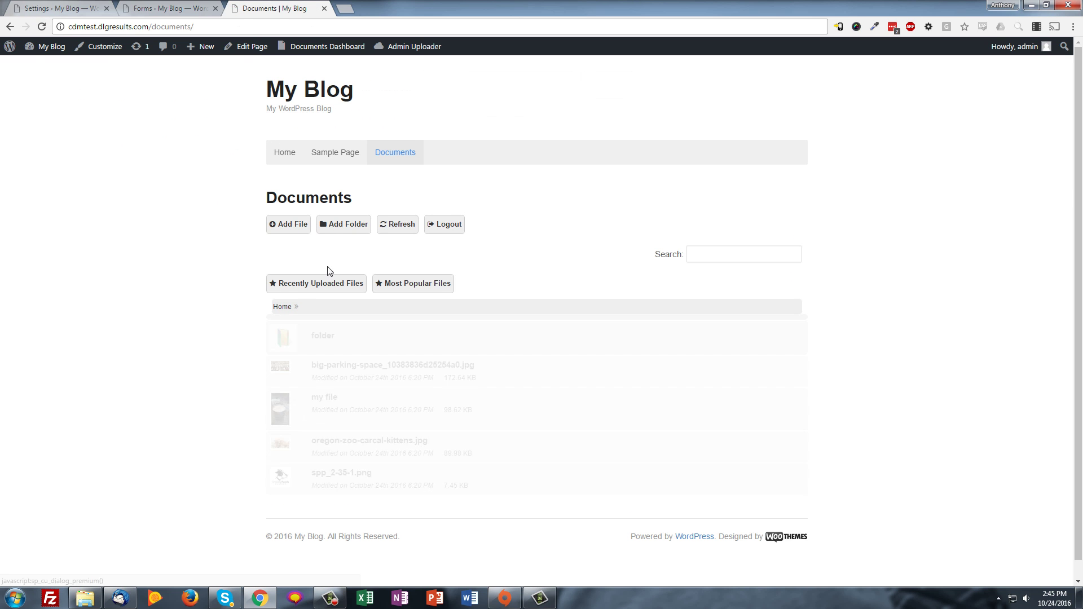
pyautogui.click(295, 228)
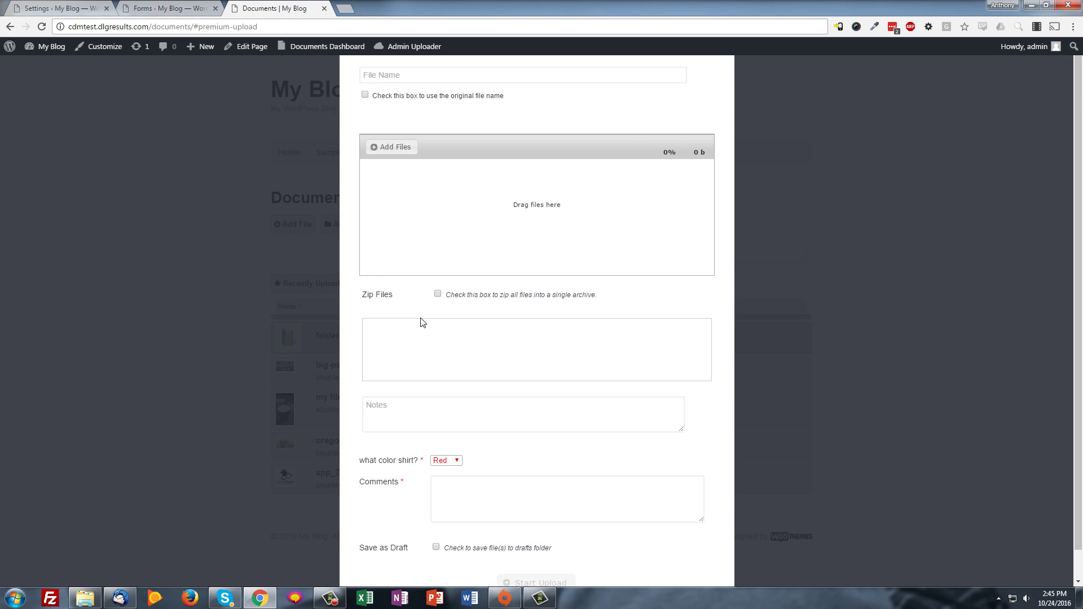
pyautogui.scroll(-1, 461, 435)
pyautogui.click(456, 431)
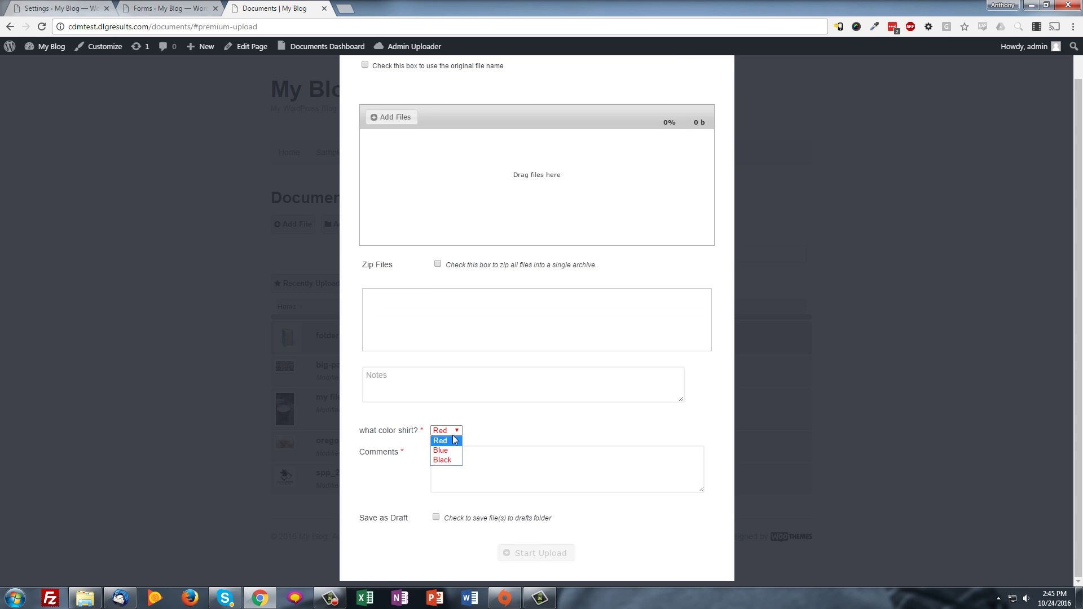
pyautogui.click(454, 440)
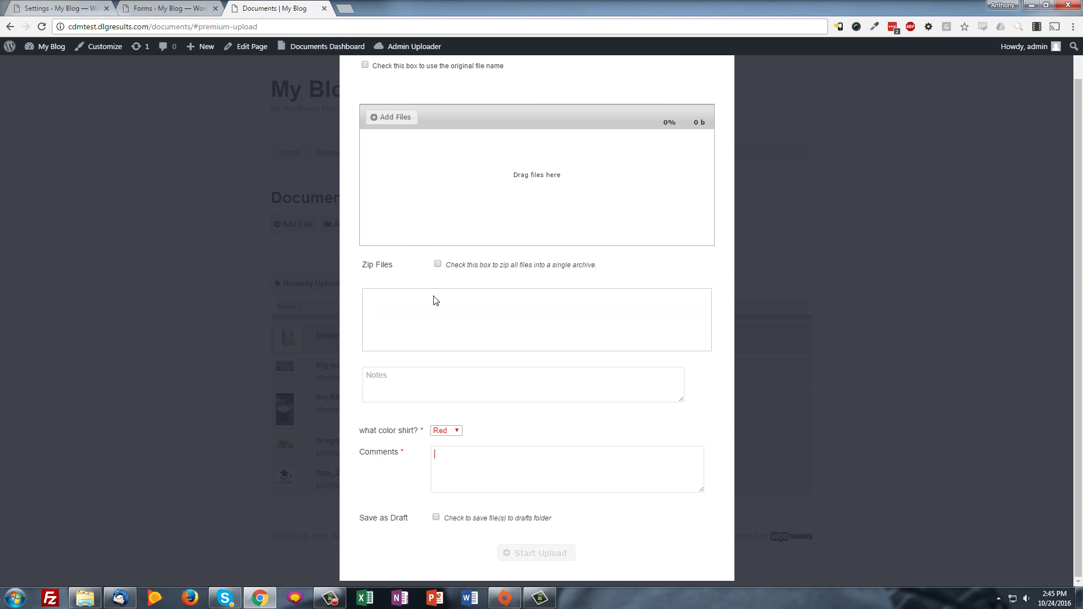
pyautogui.scroll(1, 435, 300)
# Upload the kitten image under its original file name with shirt colour Blue
pyautogui.click(364, 102)
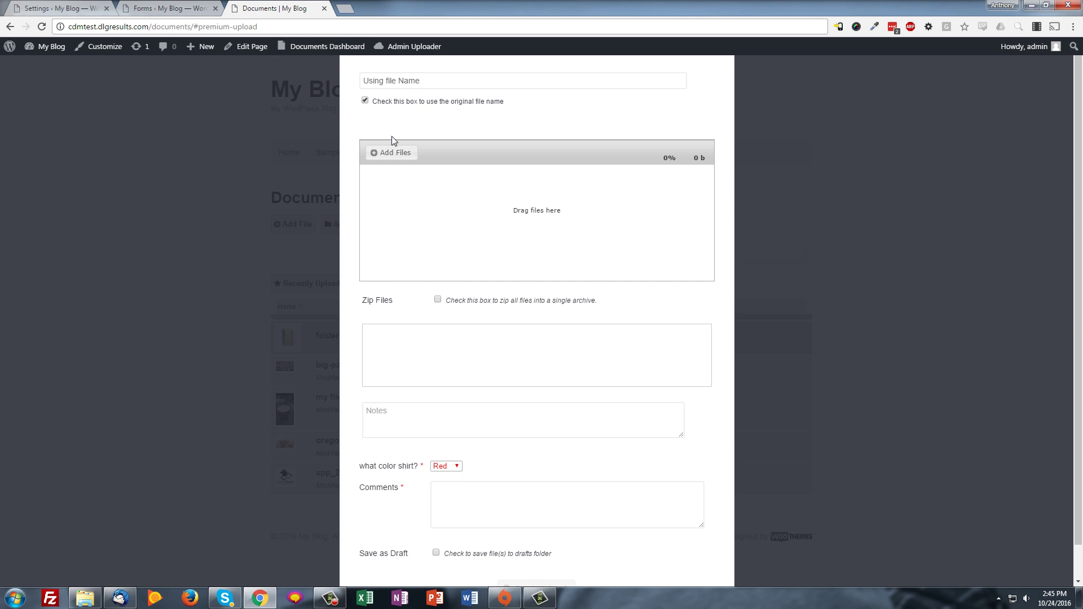
pyautogui.click(399, 152)
pyautogui.click(326, 88)
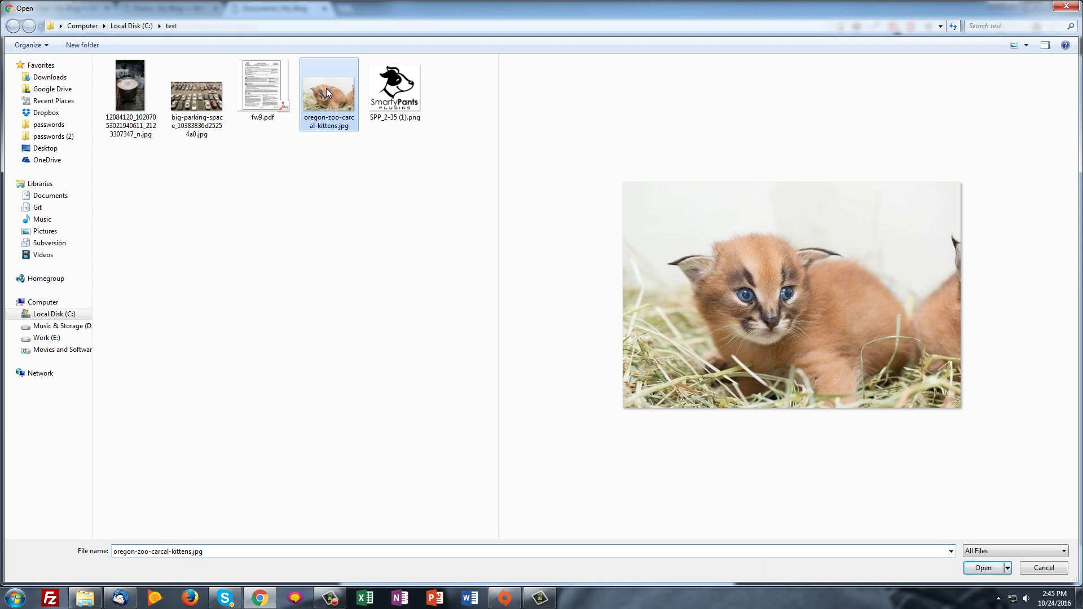
pyautogui.click(326, 88)
pyautogui.click(445, 430)
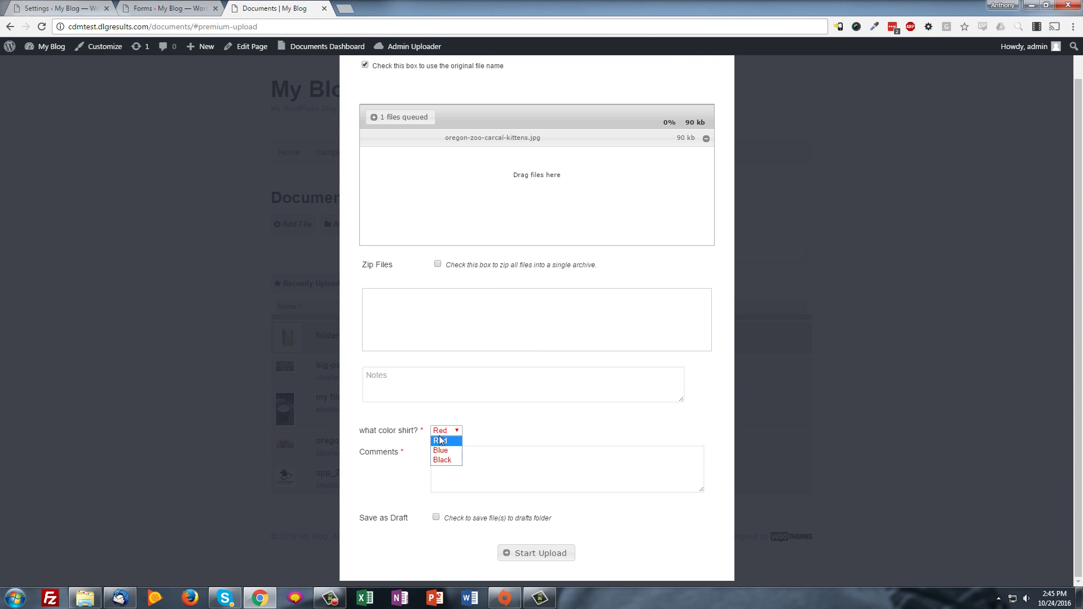
pyautogui.click(447, 453)
pyautogui.click(532, 552)
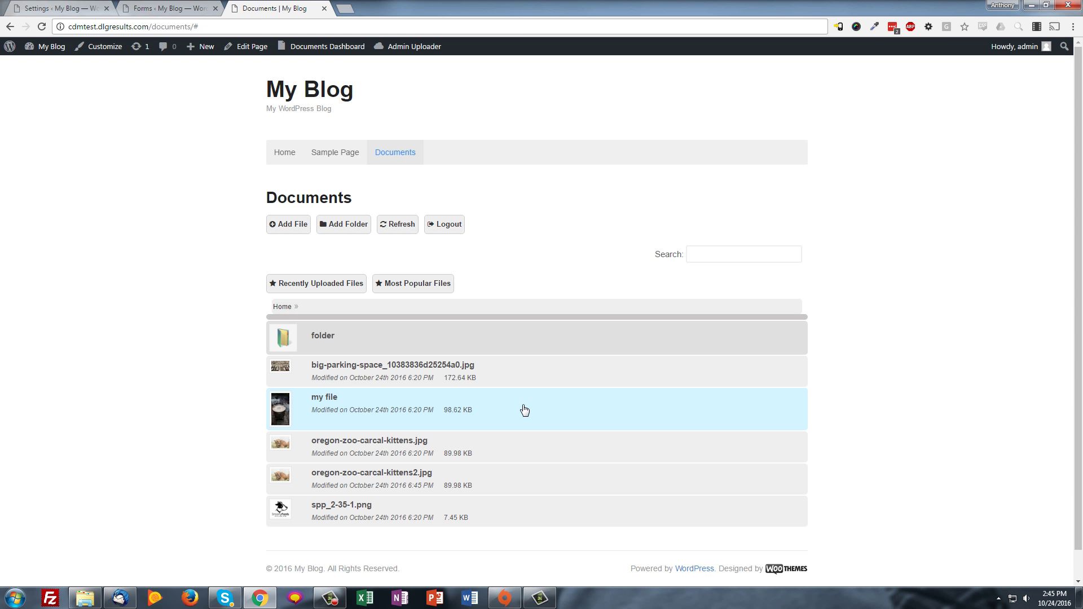
# Check oregon-zoo-carcal-kittens2.jpg details for shirt colour Blue and comment test, then close them
pyautogui.click(466, 483)
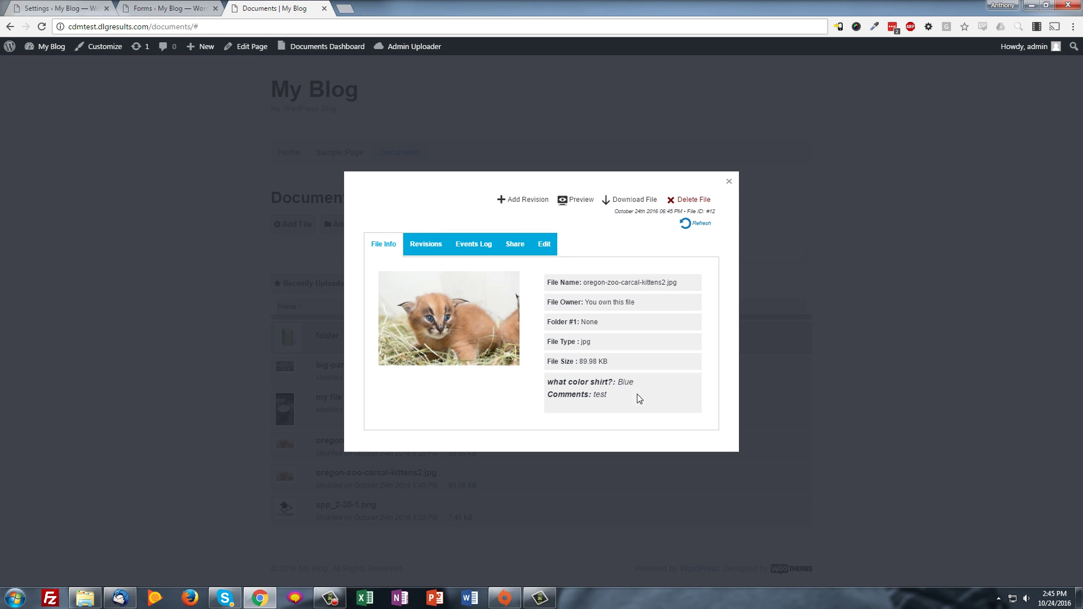
pyautogui.moveTo(567, 382); pyautogui.dragTo(634, 399)
pyautogui.click(634, 400)
pyautogui.click(729, 182)
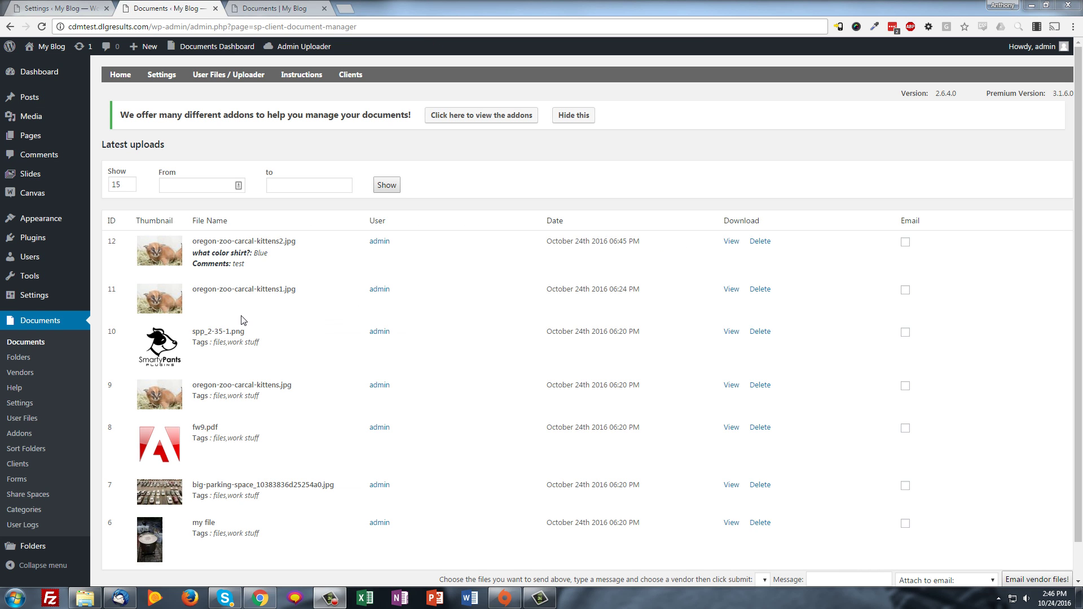
pyautogui.click(231, 76)
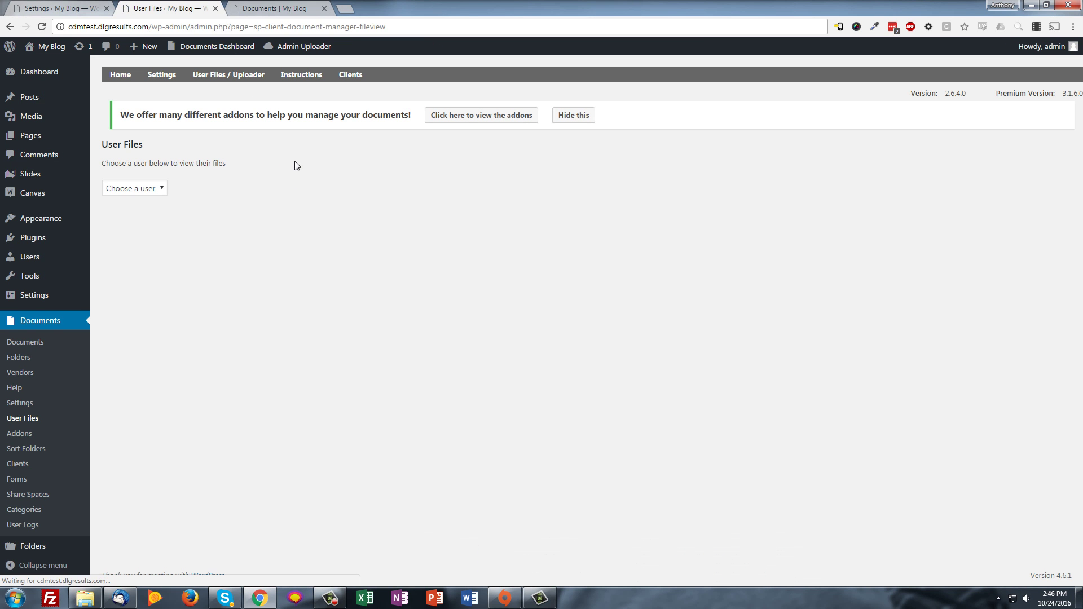
# Open the admin user's files in User Files and start adding a file
pyautogui.click(148, 188)
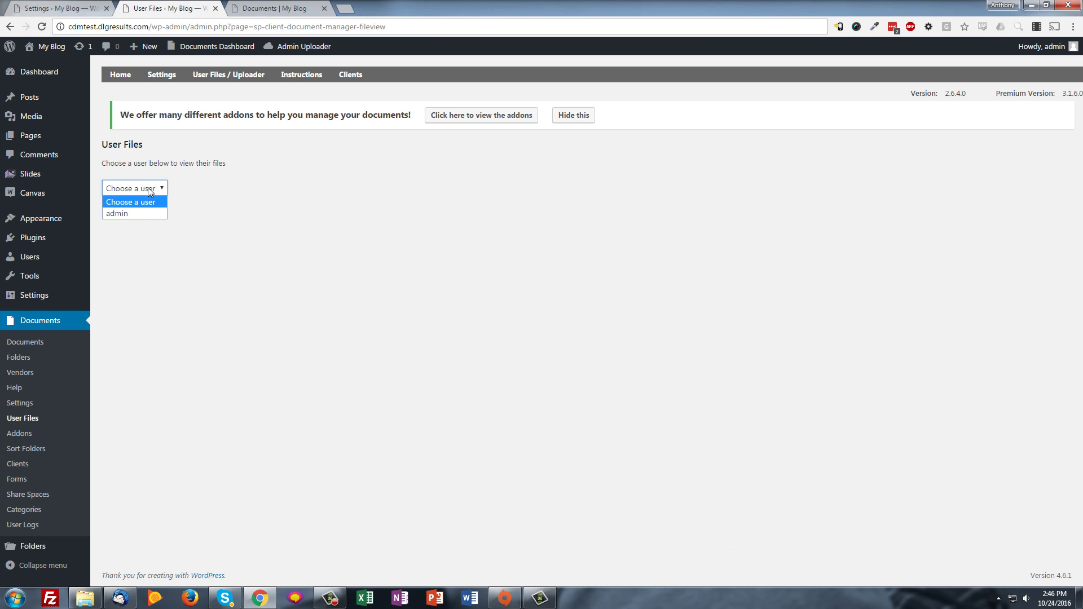
pyautogui.click(143, 212)
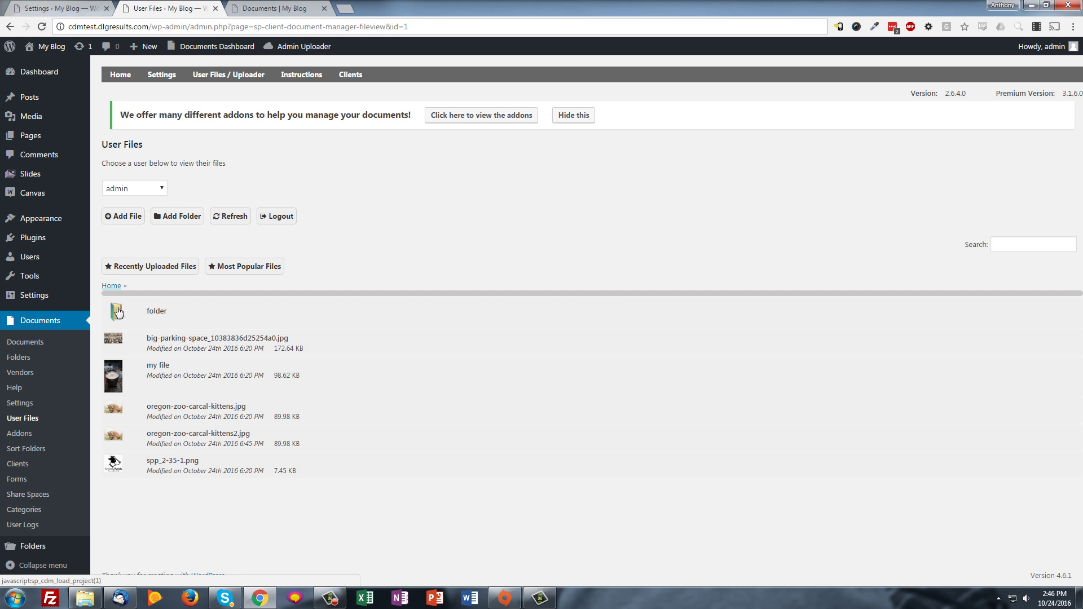
pyautogui.click(122, 216)
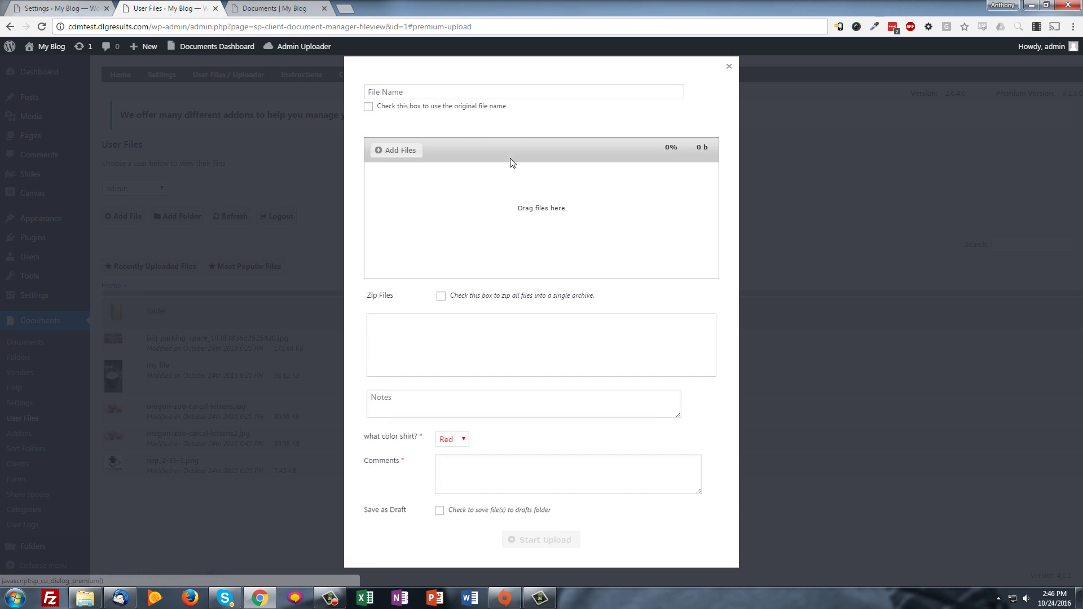
# Upload SPP_2-35 (1).png under its original name with the comment 'test'
pyautogui.click(368, 107)
pyautogui.click(381, 150)
pyautogui.doubleClick(421, 108)
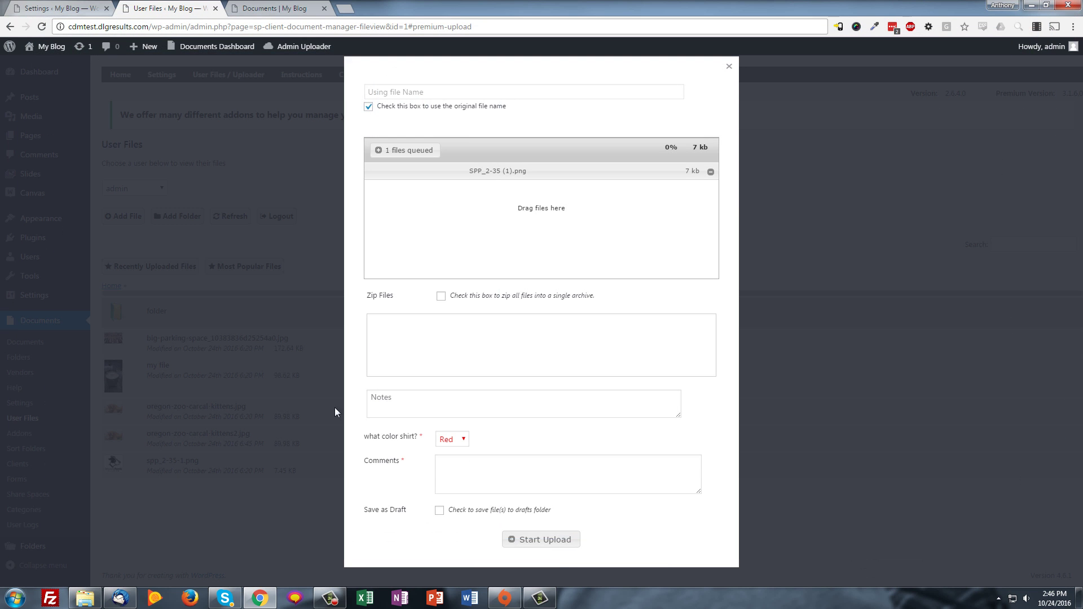
pyautogui.click(520, 476)
pyautogui.write('test')
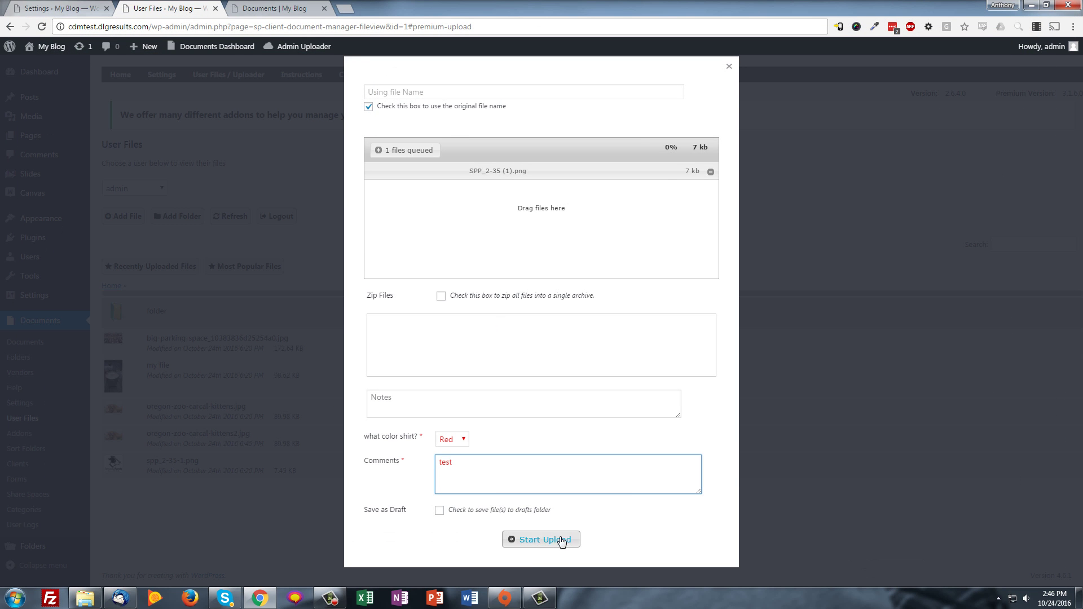
pyautogui.click(560, 539)
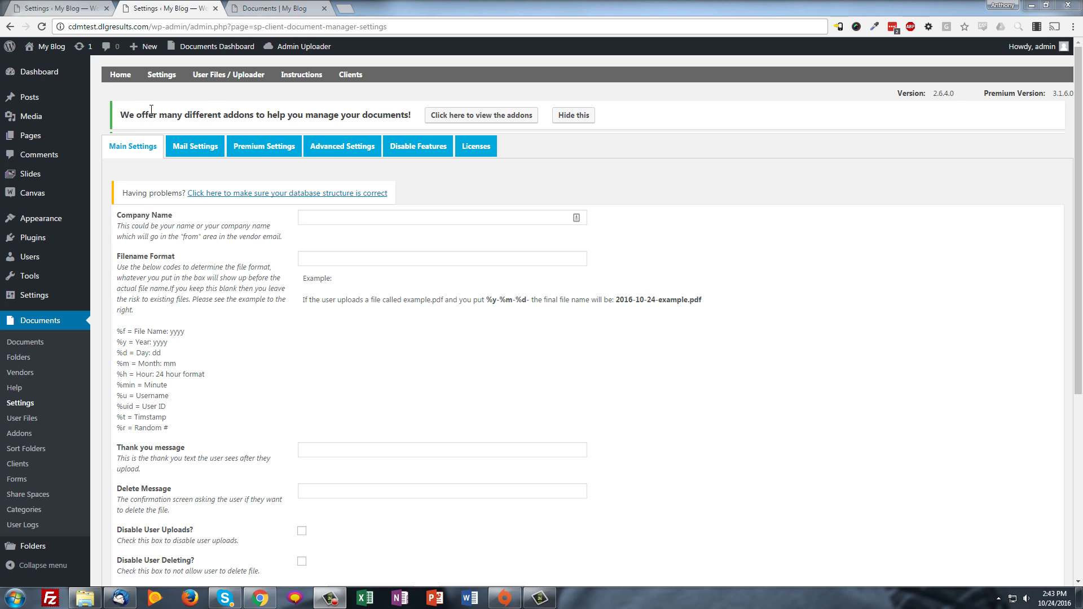
pyautogui.click(159, 175)
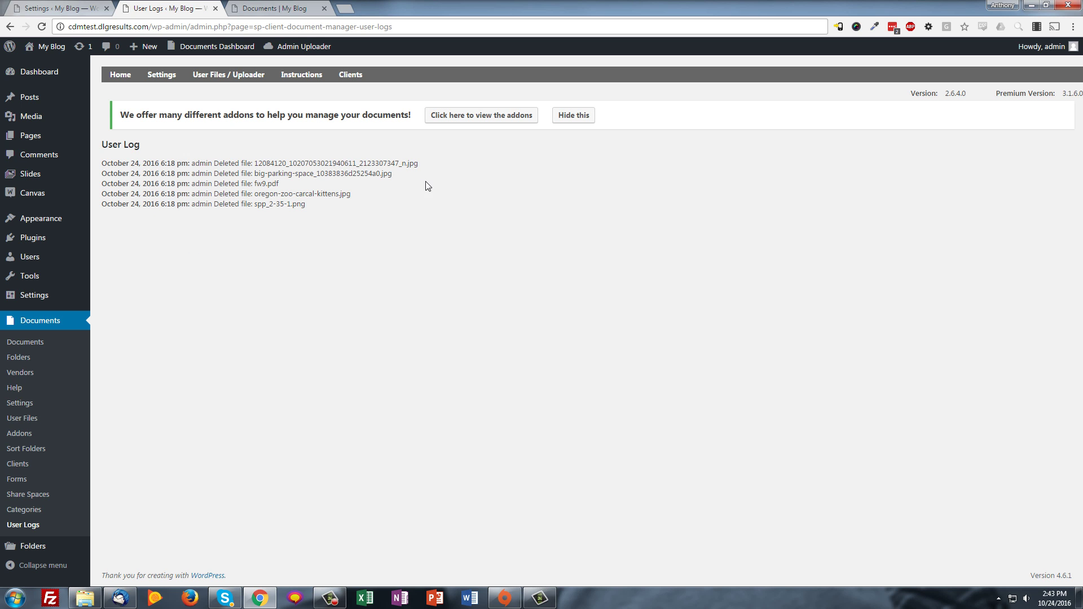
pyautogui.moveTo(167, 173); pyautogui.dragTo(279, 204)
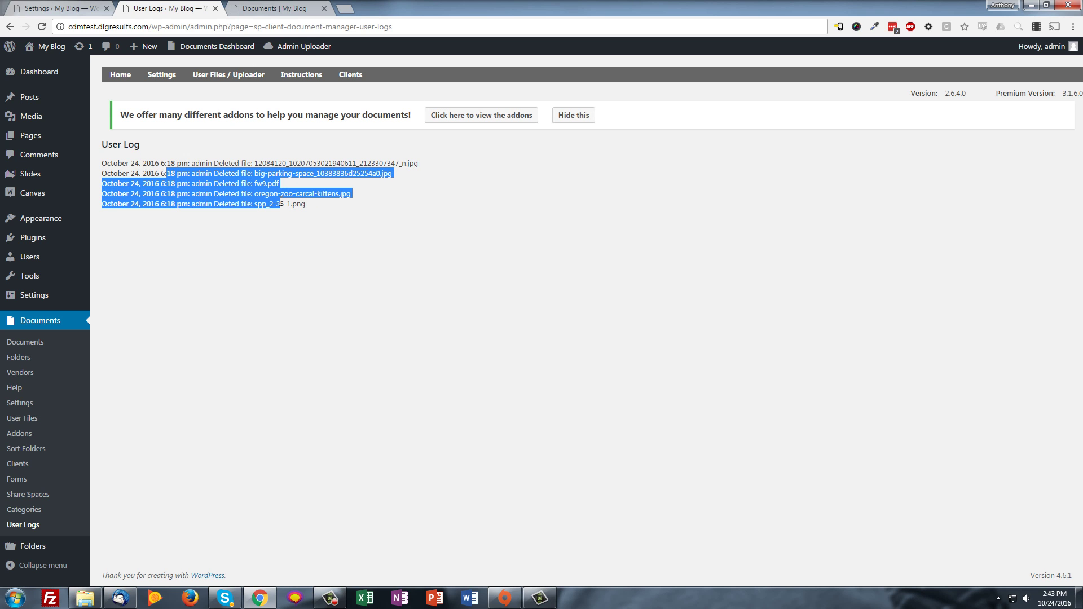
pyautogui.click(152, 194)
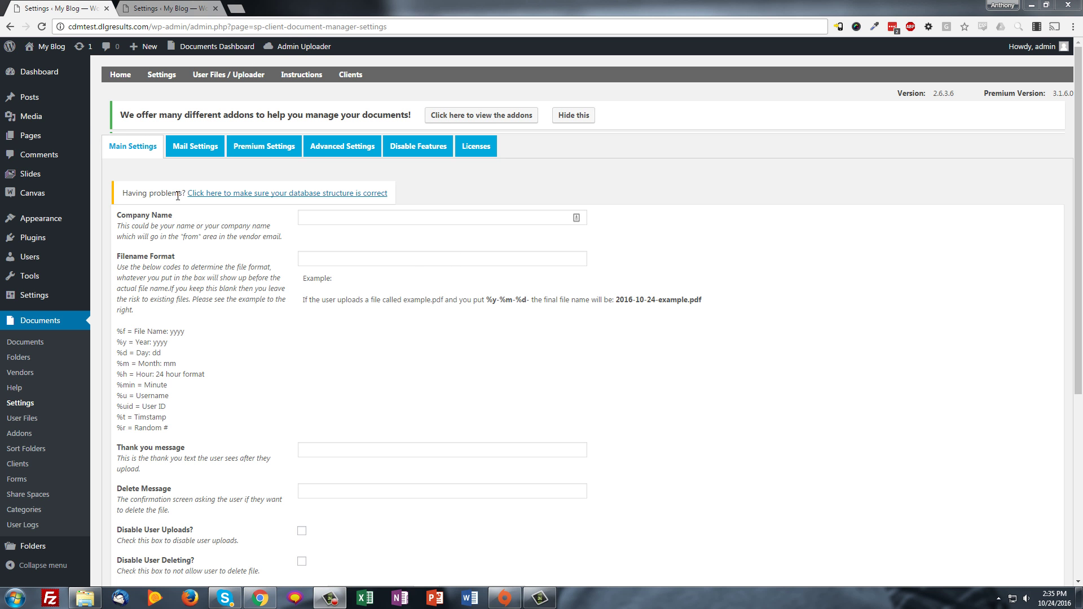
# Create a share space named 'my group' and assign the admin user to it
pyautogui.moveTo(161, 76)
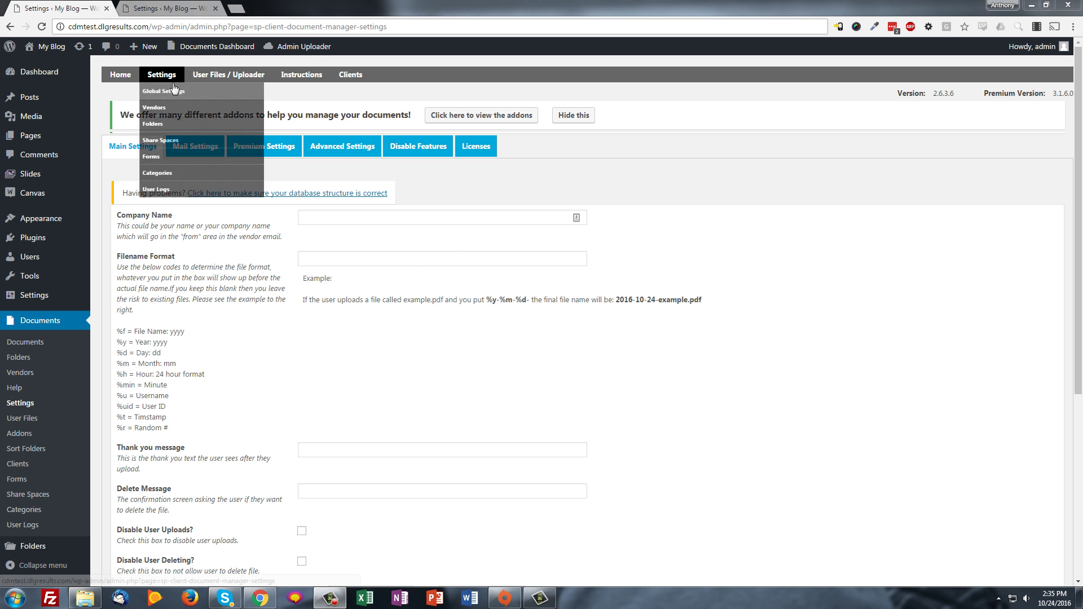
pyautogui.click(167, 145)
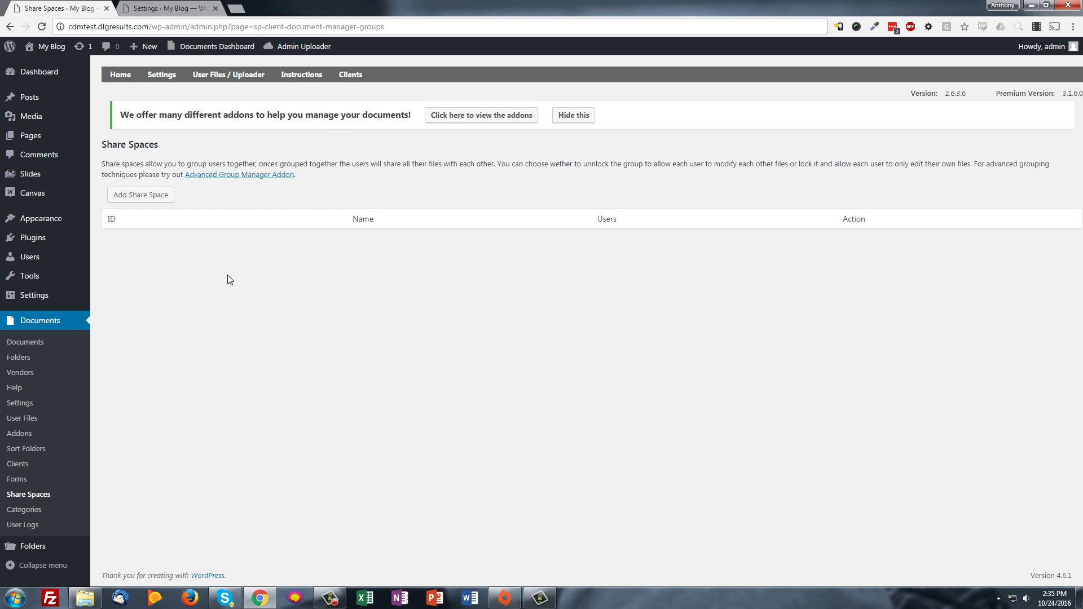
pyautogui.click(140, 197)
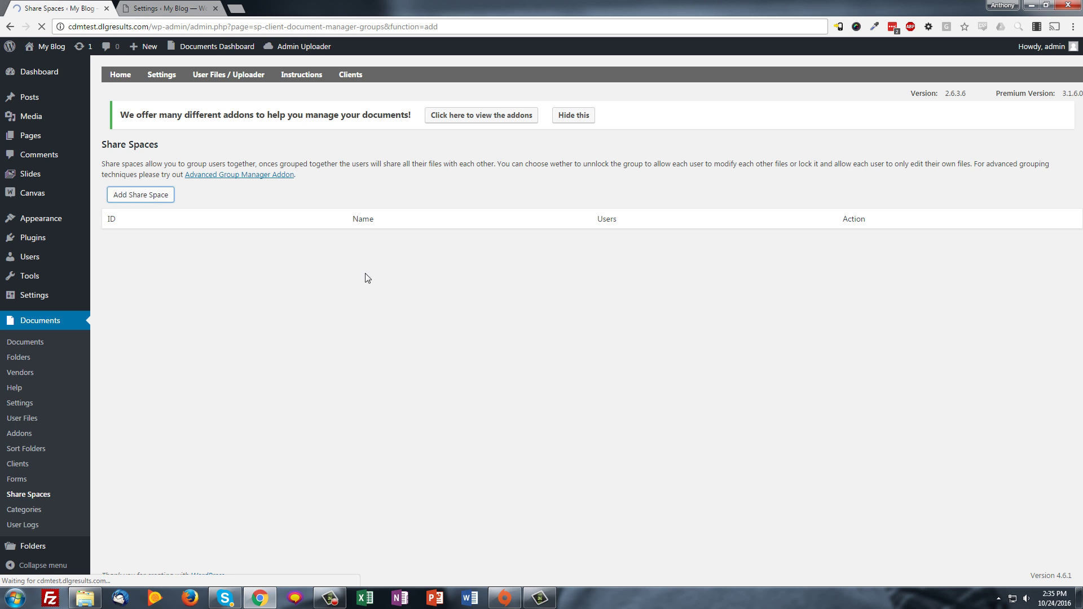
pyautogui.click(627, 199)
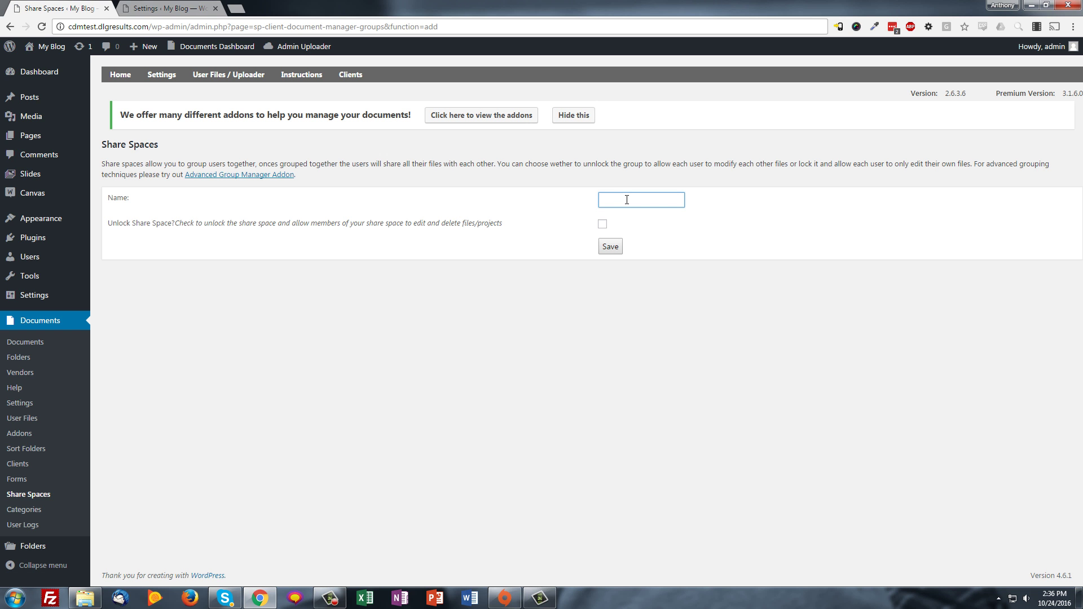
pyautogui.write('my group')
pyautogui.click(610, 247)
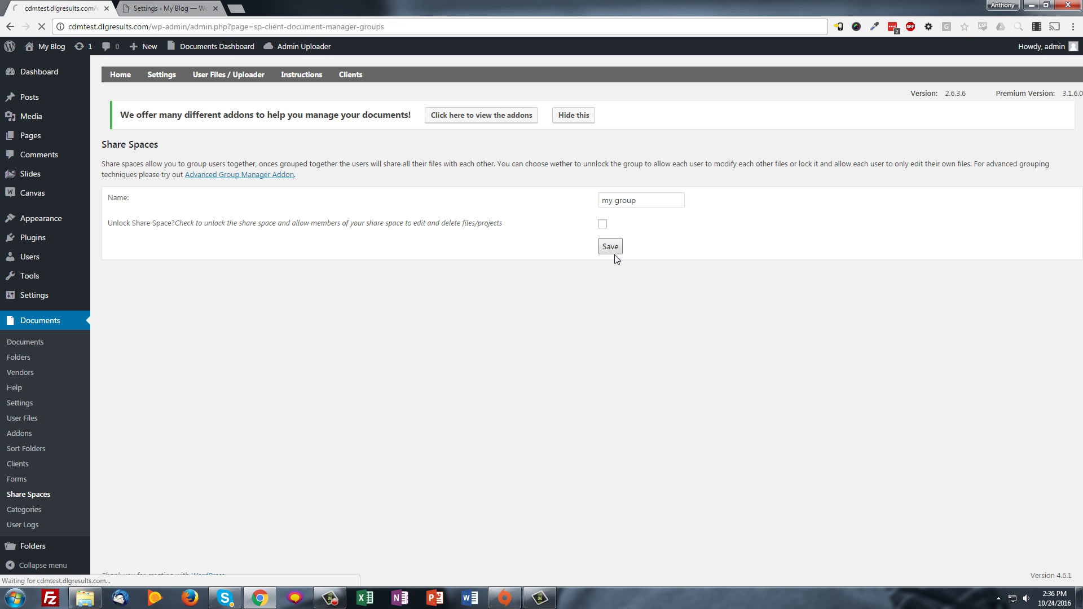
pyautogui.click(885, 239)
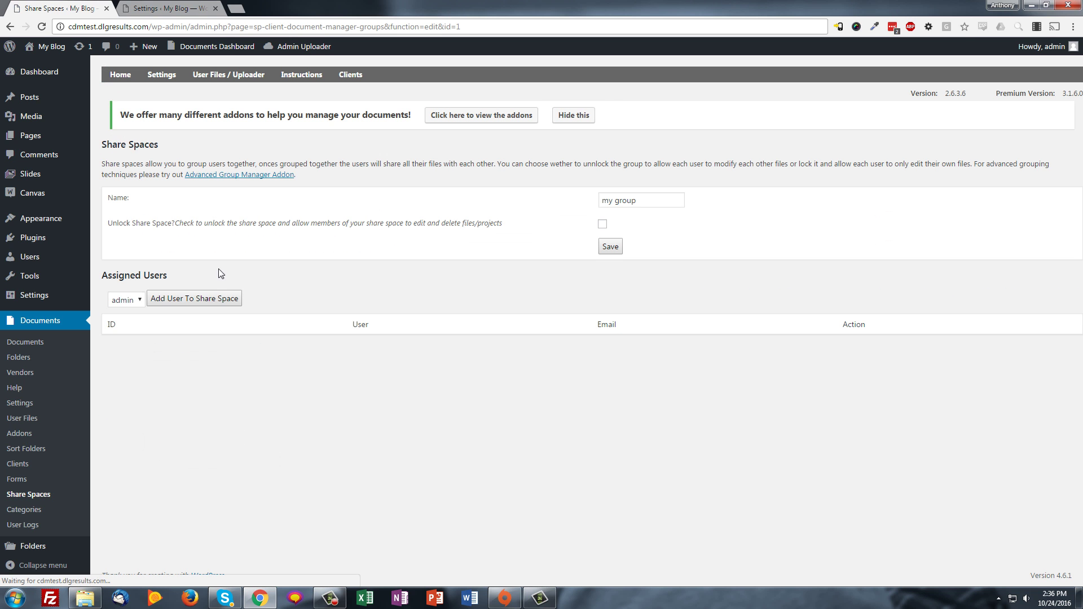
pyautogui.click(153, 300)
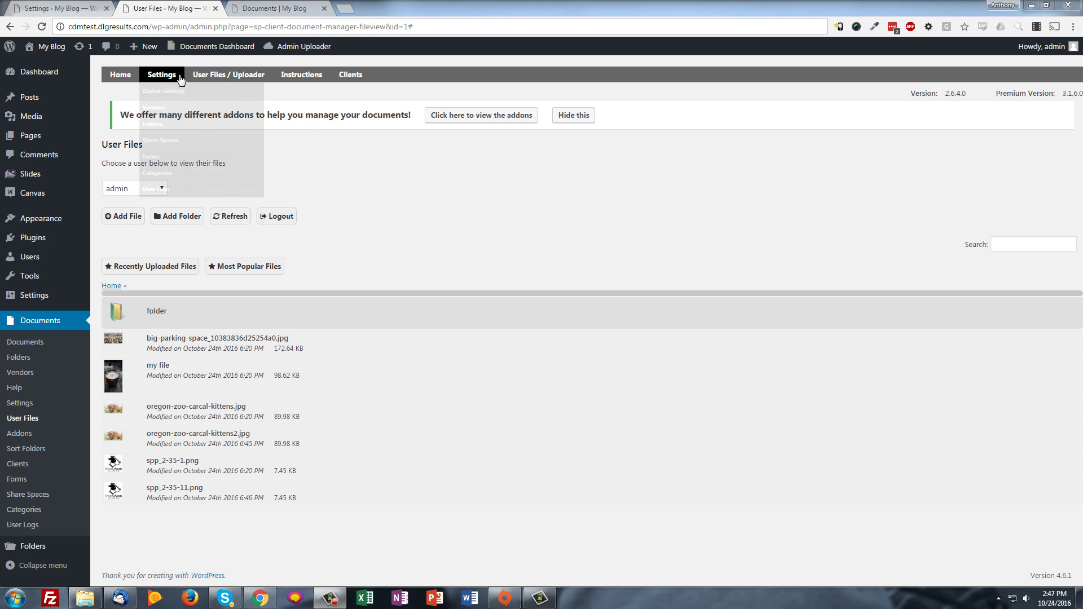
# Add a new vendor on the Vendors page, entering the vendor's name and e-mail address
pyautogui.moveTo(162, 76)
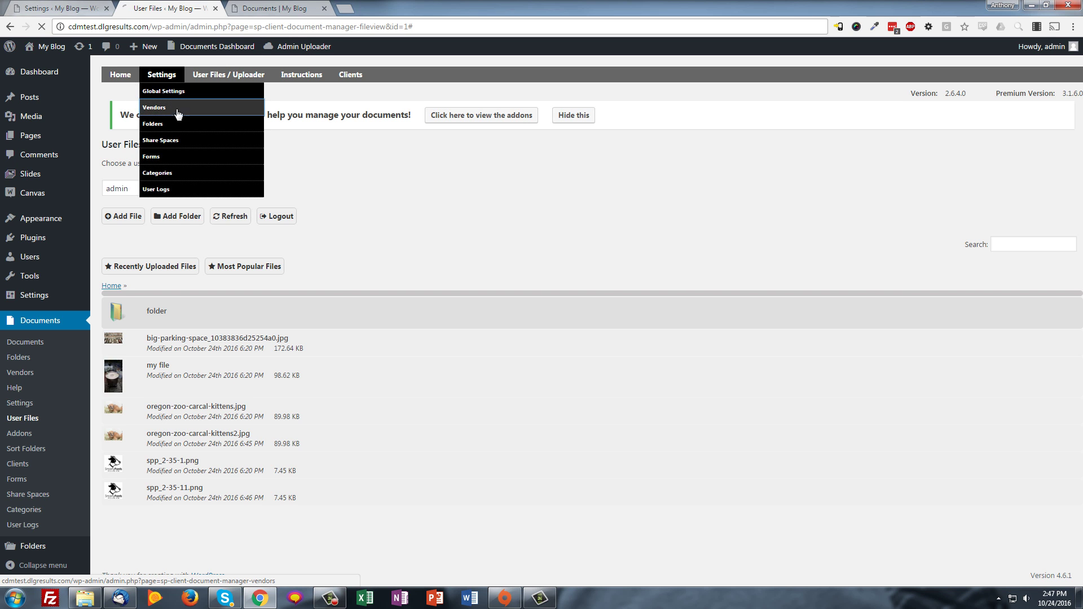
pyautogui.click(148, 108)
pyautogui.click(181, 195)
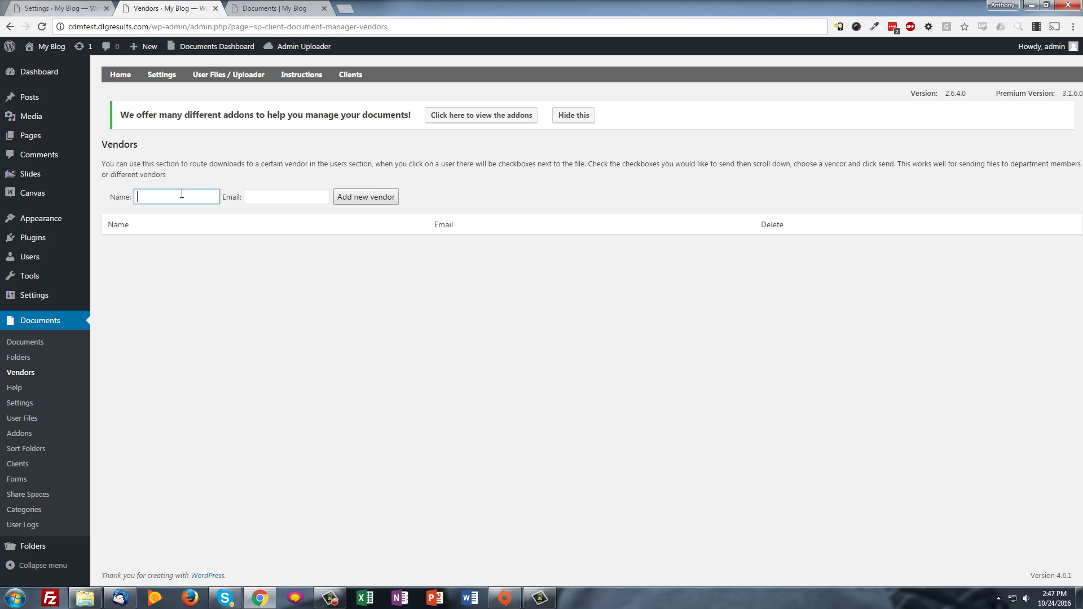
pyautogui.write('Bob')
pyautogui.press('Tab')
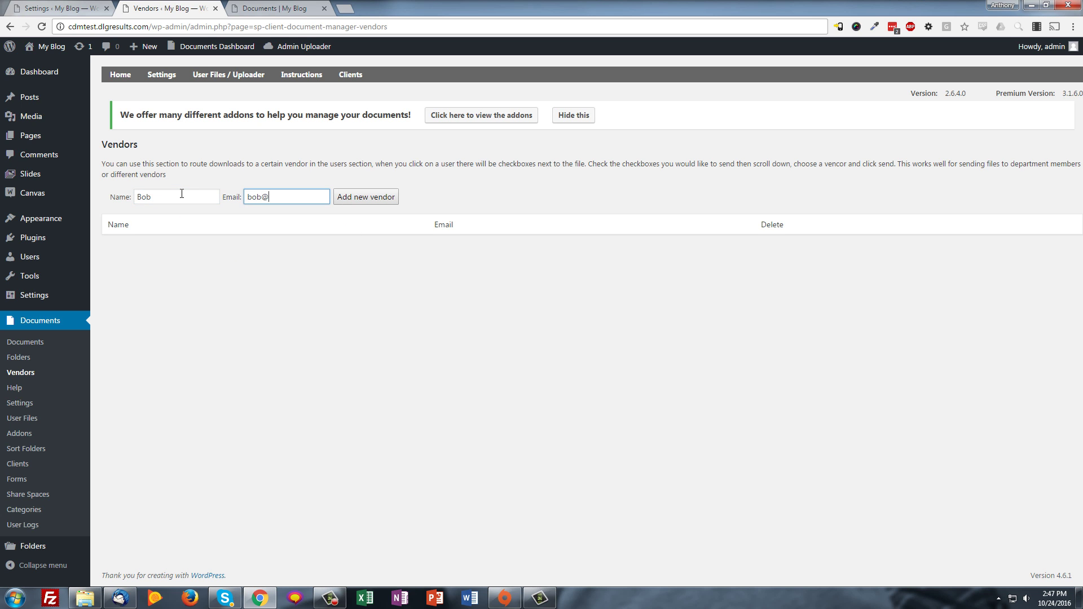
pyautogui.click(366, 197)
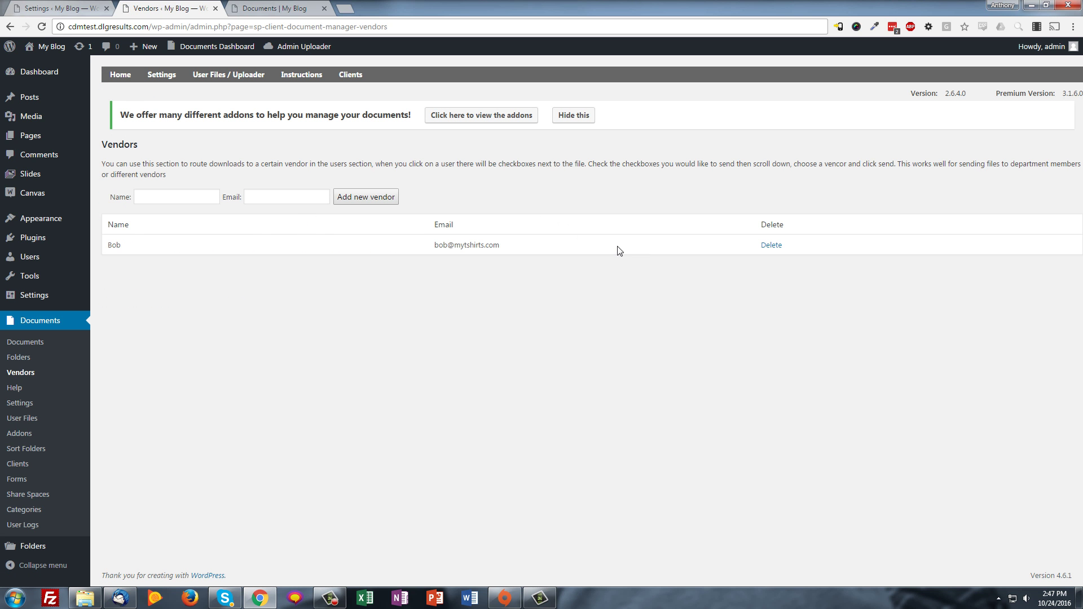
# Tick spp_2-35-11.png for e-mailing to the new vendor as an attachment, with message 'asdf'
pyautogui.click(121, 78)
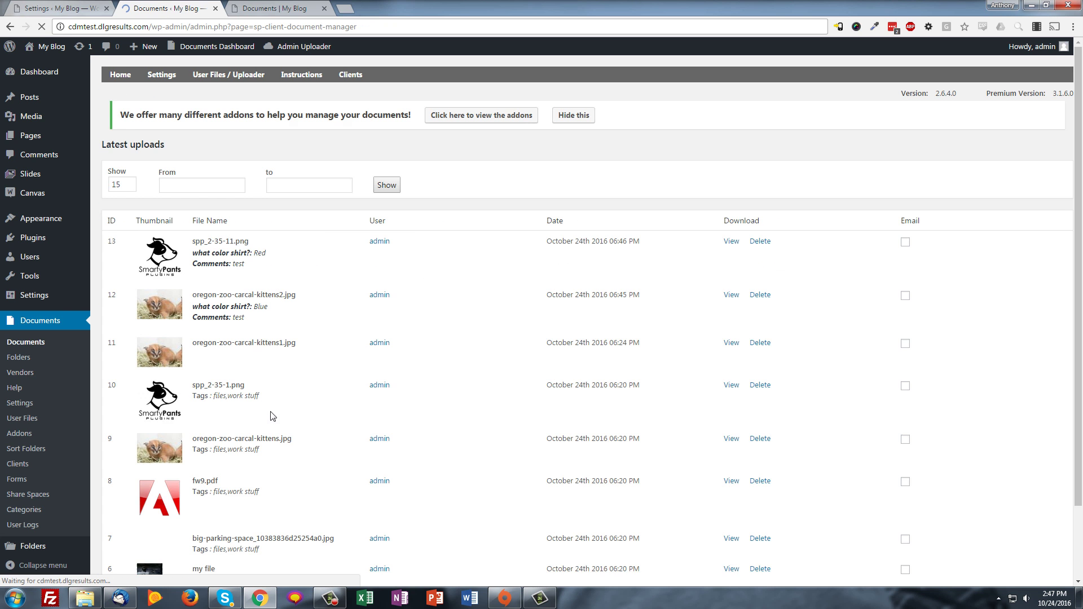
pyautogui.scroll(-2, 536, 403)
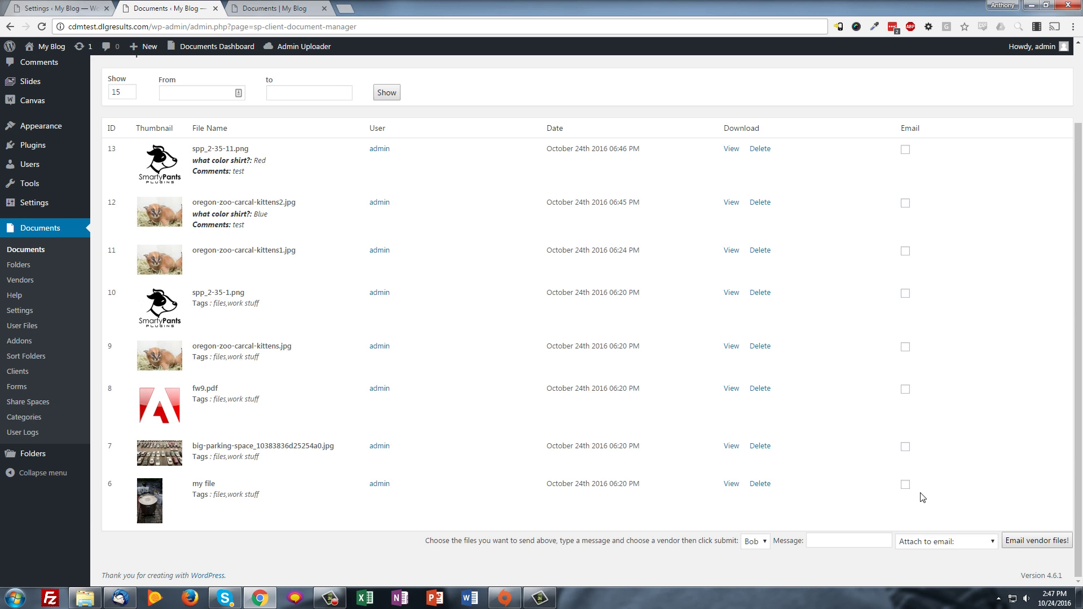
pyautogui.click(905, 150)
pyautogui.click(927, 541)
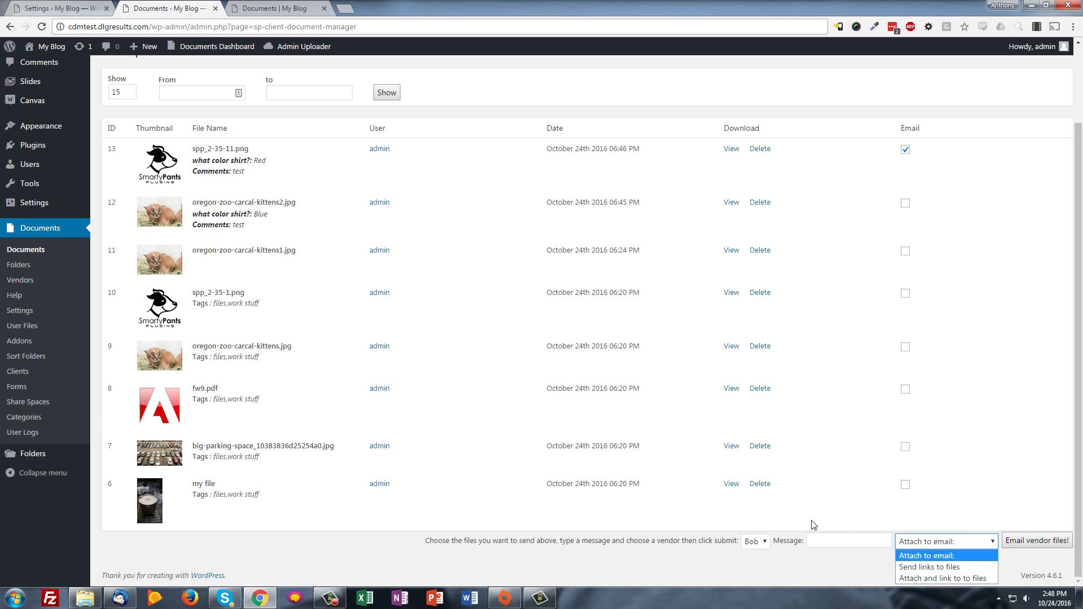
pyautogui.click(755, 541)
pyautogui.click(846, 540)
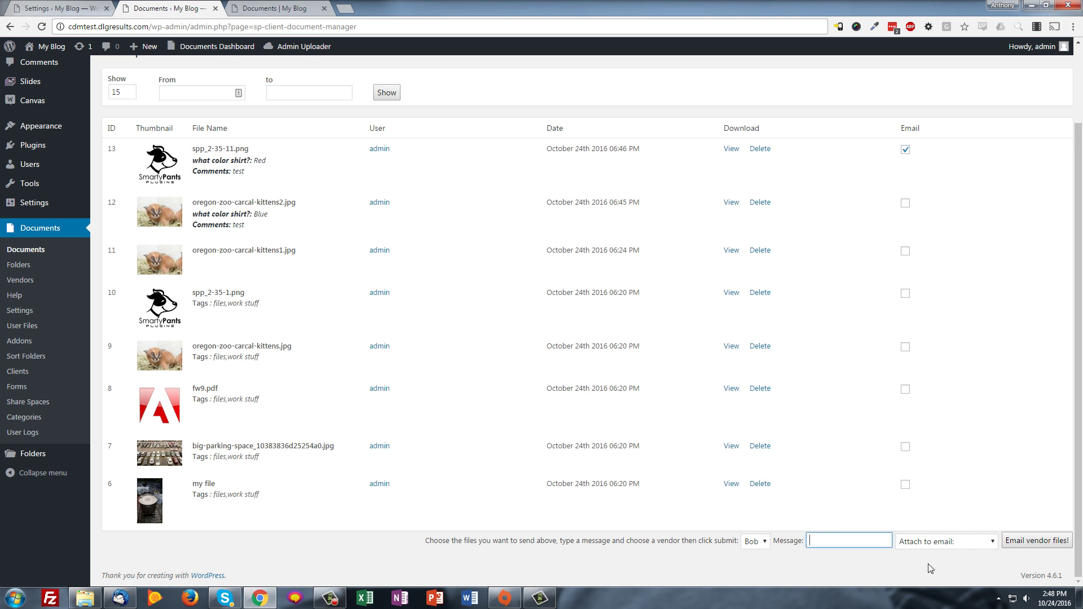
pyautogui.write('asdf')
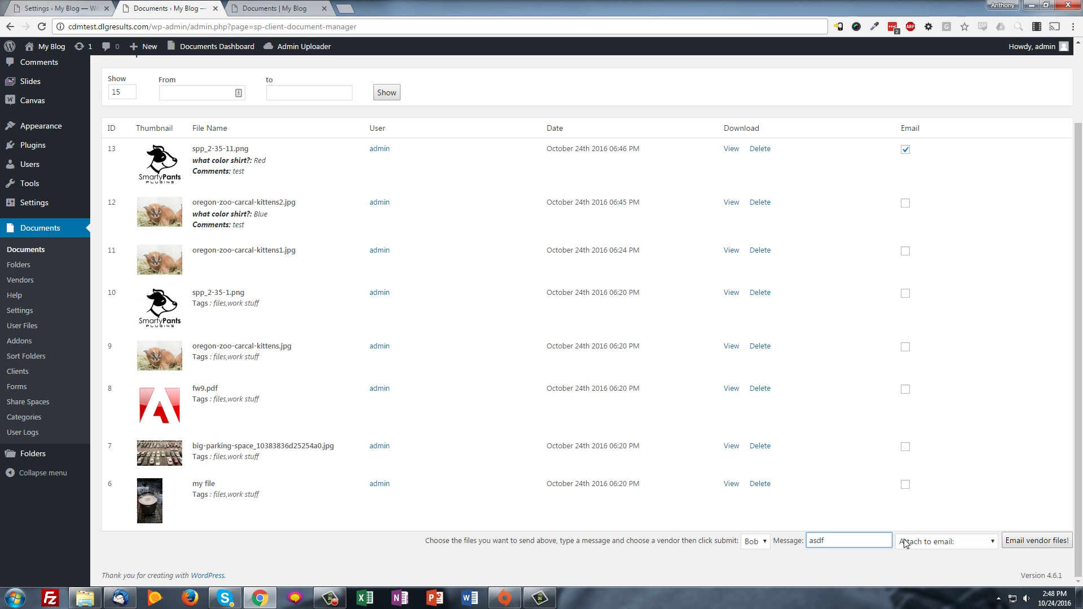